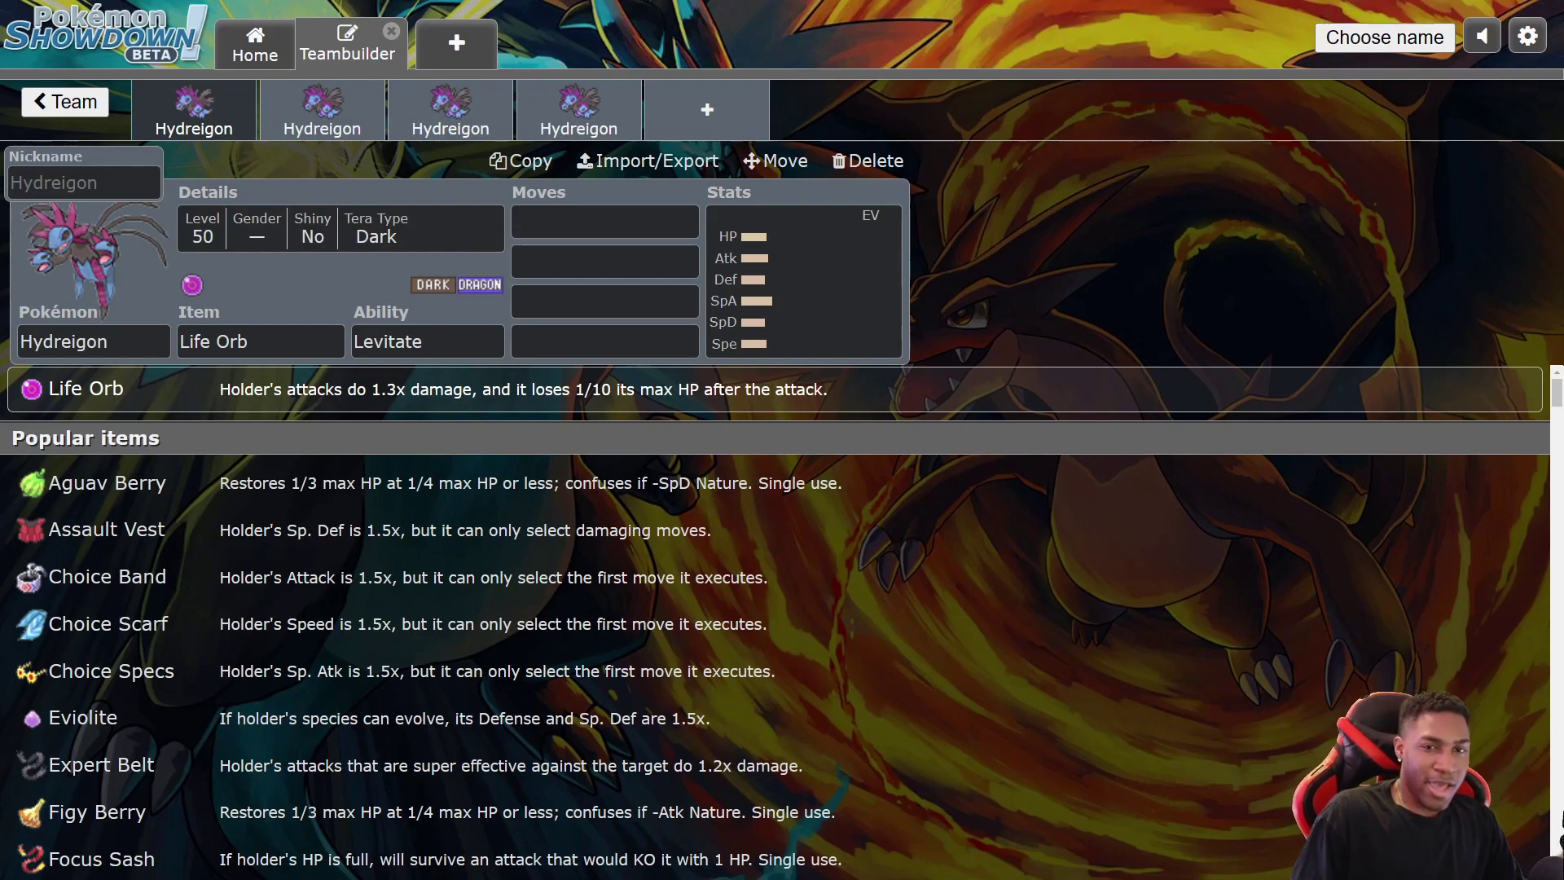
{"action": "left_click", "coordinate": [802, 281]}
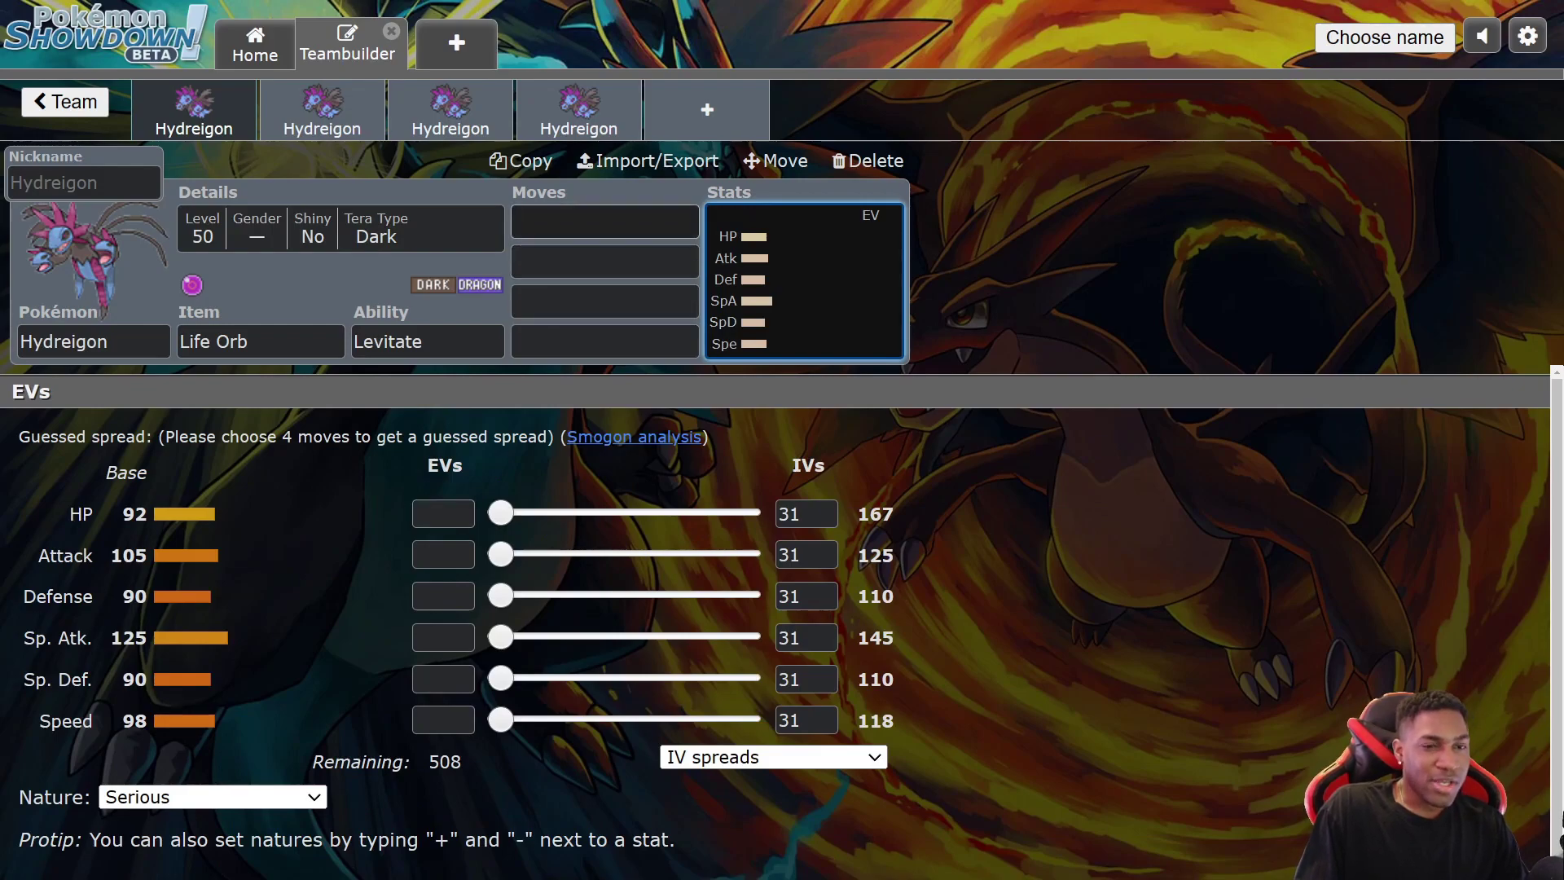
{"action": "right_click", "coordinate": [361, 270]}
{"action": "left_click", "coordinate": [346, 273]}
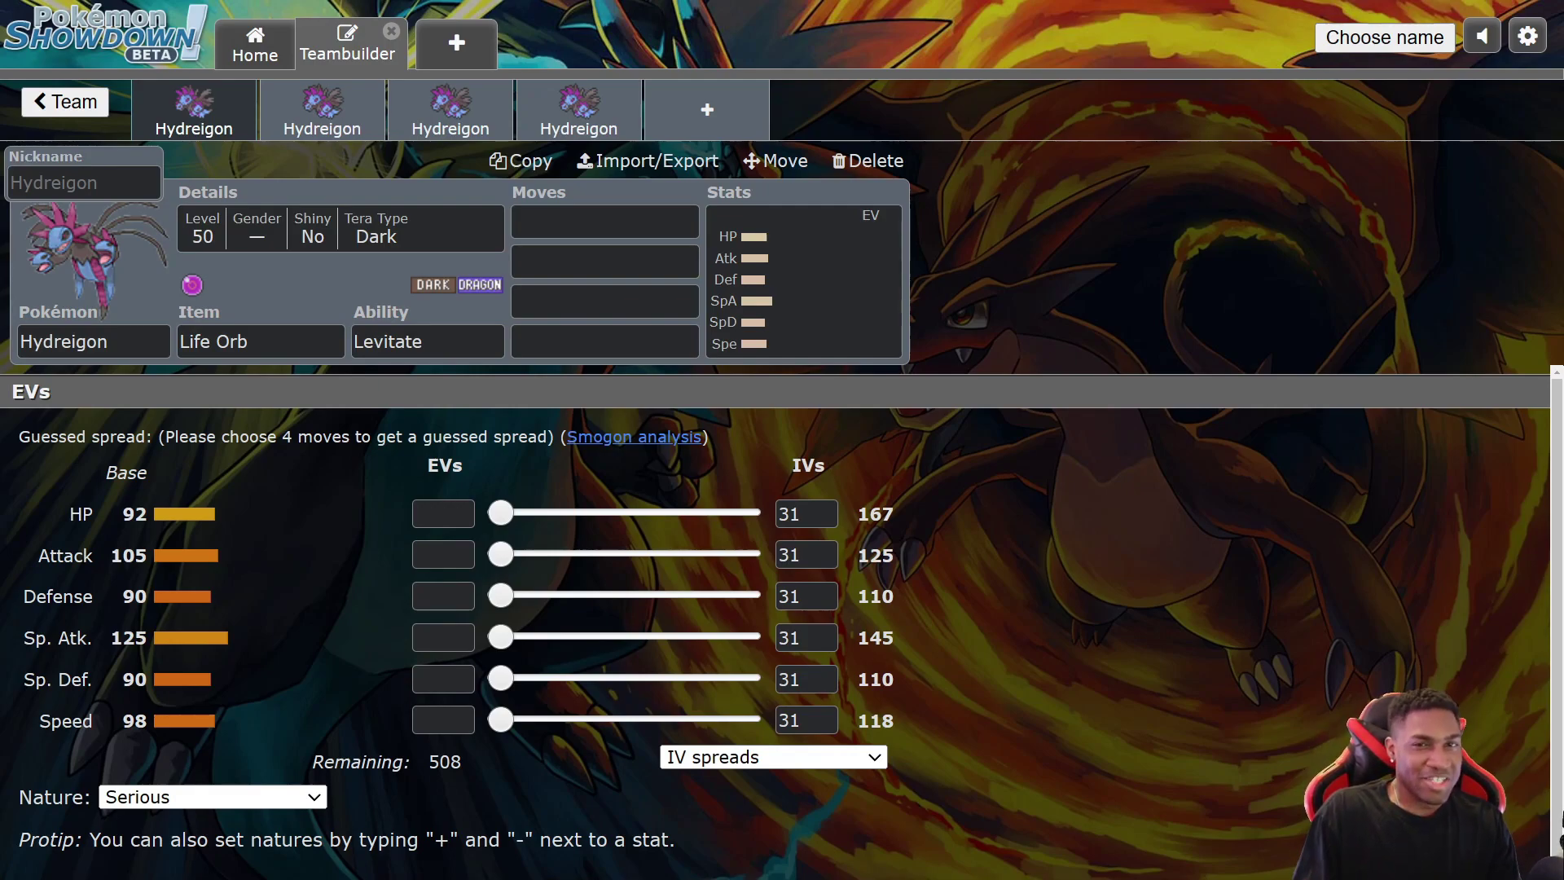
{"action": "left_click", "coordinate": [322, 111]}
{"action": "left_click", "coordinate": [194, 111]}
{"action": "right_click", "coordinate": [382, 283]}
{"action": "left_click", "coordinate": [374, 276]}
{"action": "left_click", "coordinate": [374, 230]}
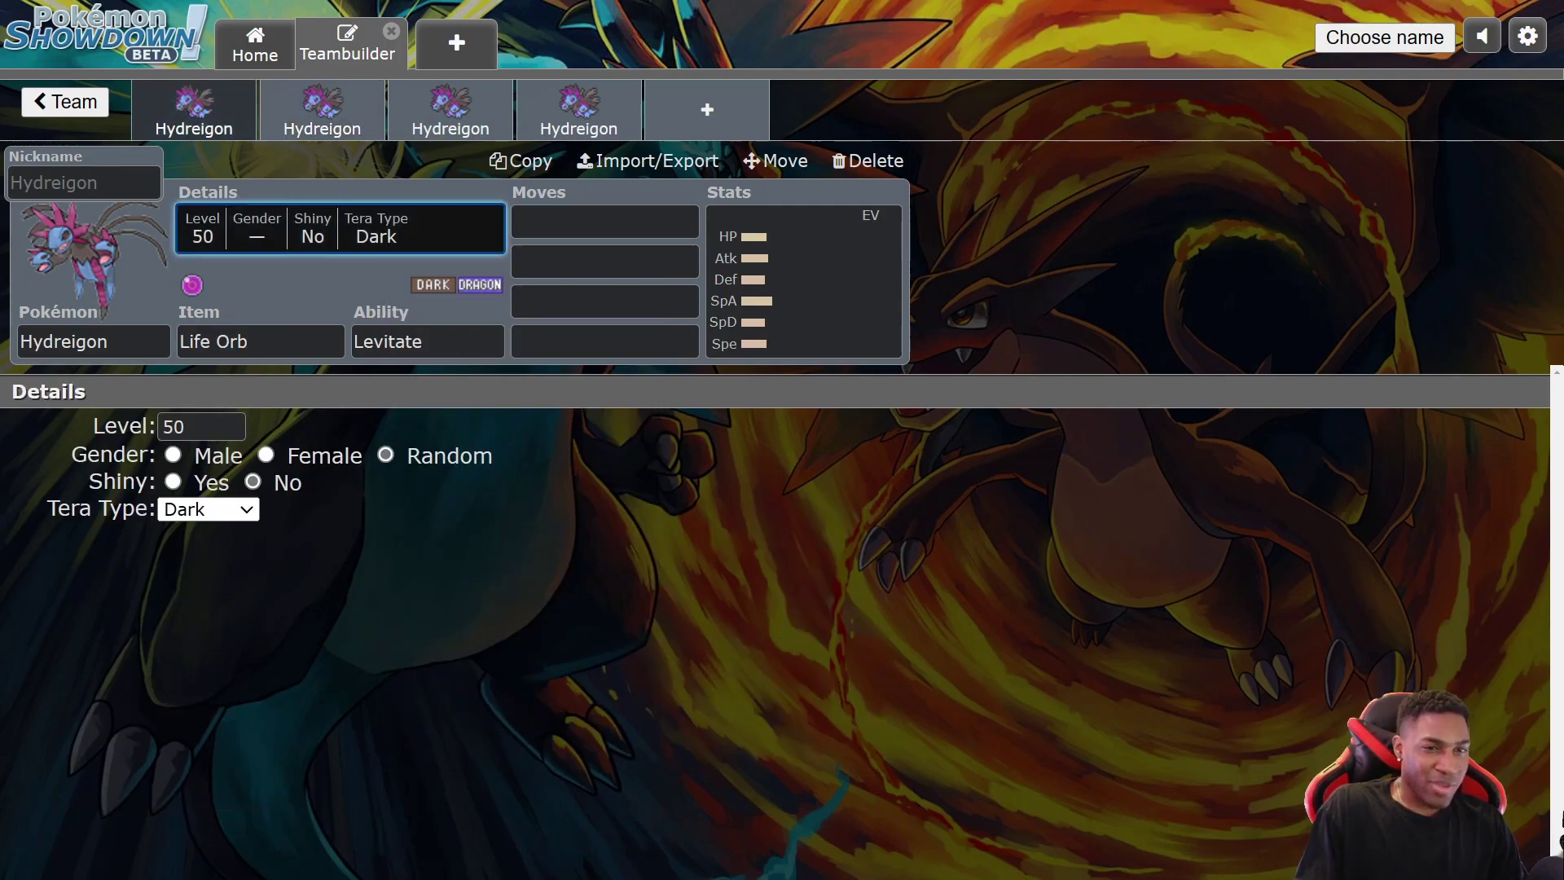
{"action": "left_click", "coordinate": [236, 510]}
{"action": "left_click", "coordinate": [350, 505]}
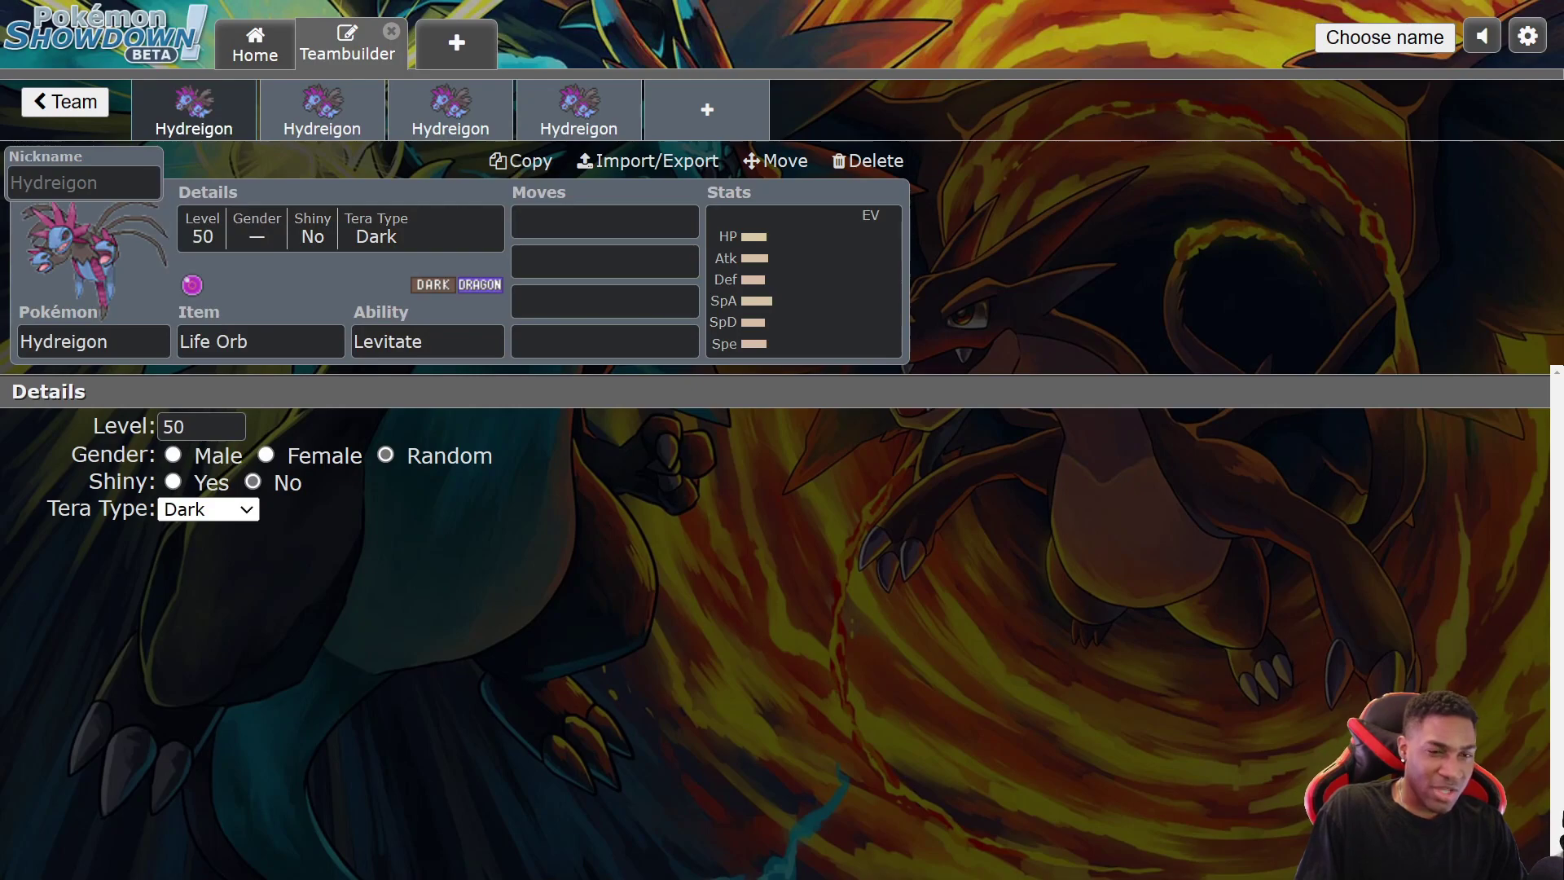
{"action": "left_click", "coordinate": [802, 281]}
{"action": "right_click", "coordinate": [269, 282]}
{"action": "left_click", "coordinate": [266, 278]}
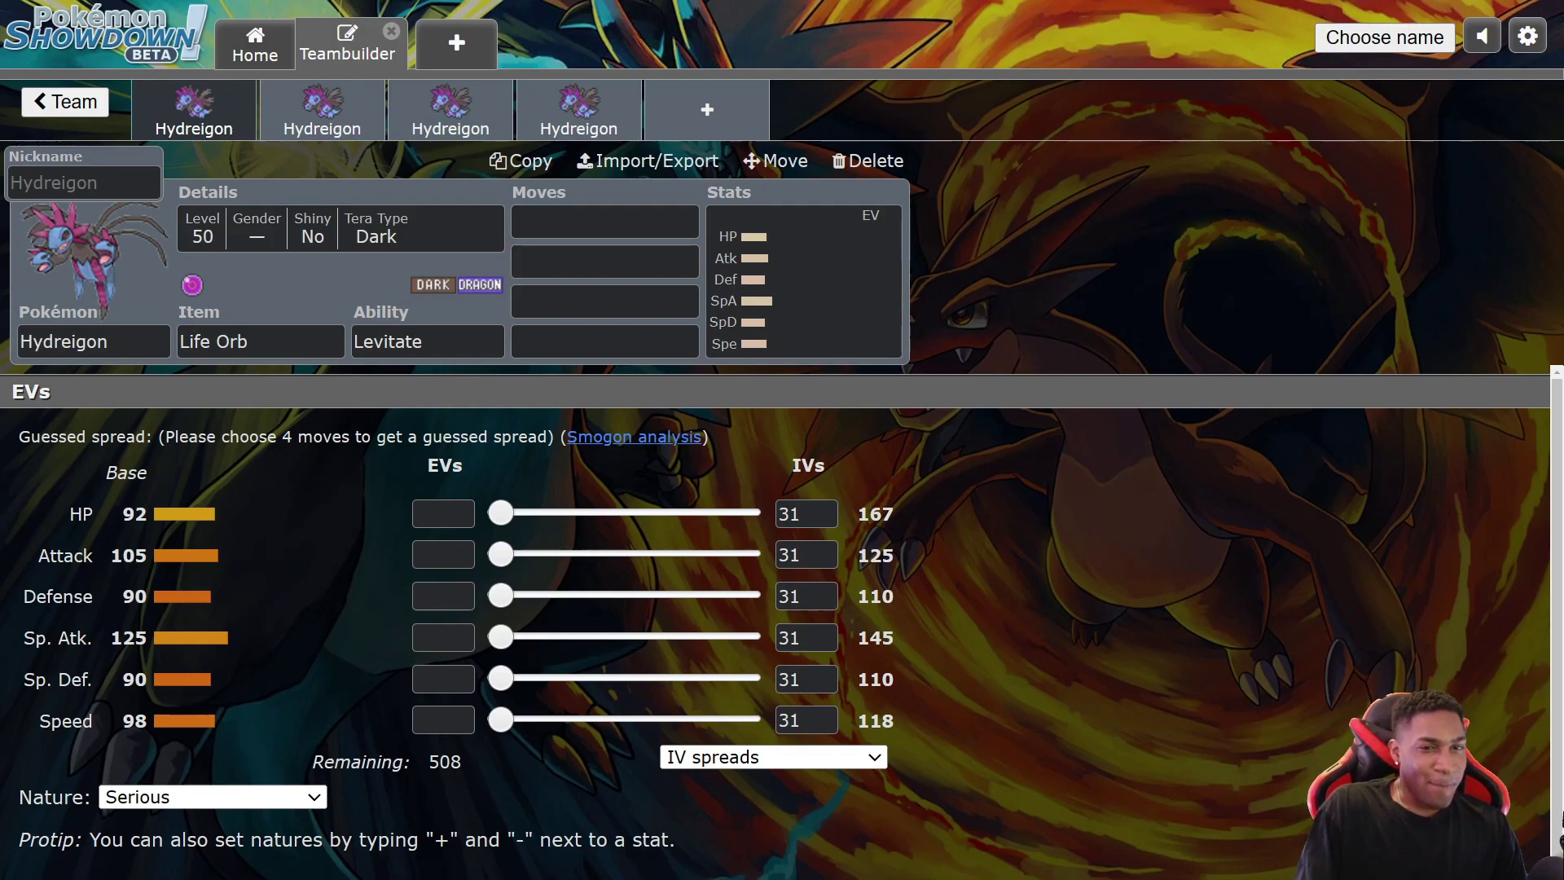
Set the first Hydreigon's first two moves to Protect and Dark Pulse
{"action": "left_click", "coordinate": [605, 221]}
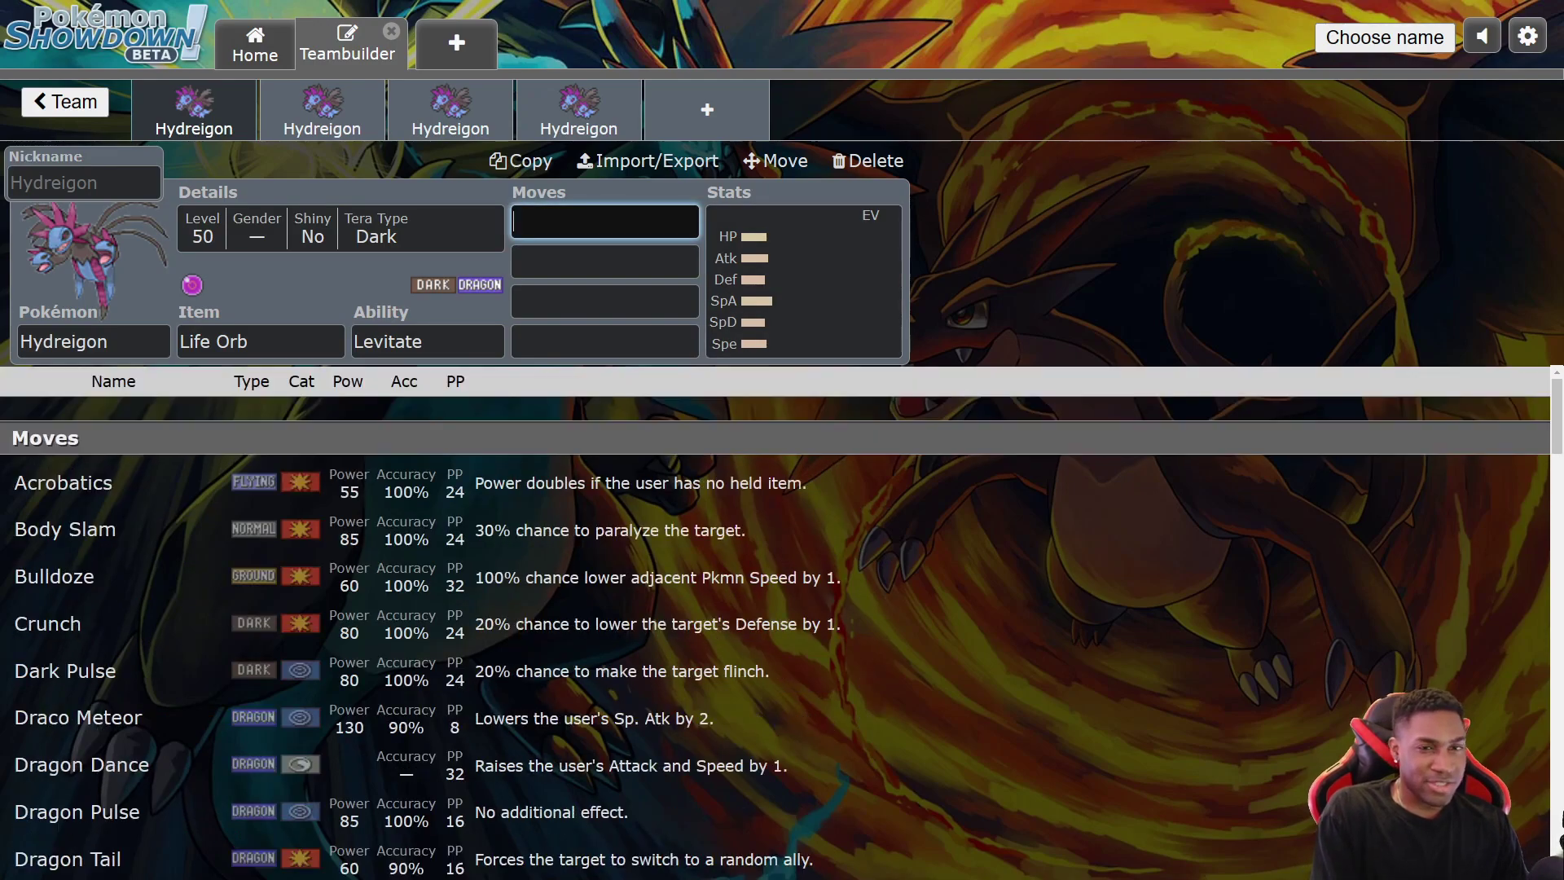
{"action": "type", "text": "prot"}
{"action": "key", "text": "Return"}
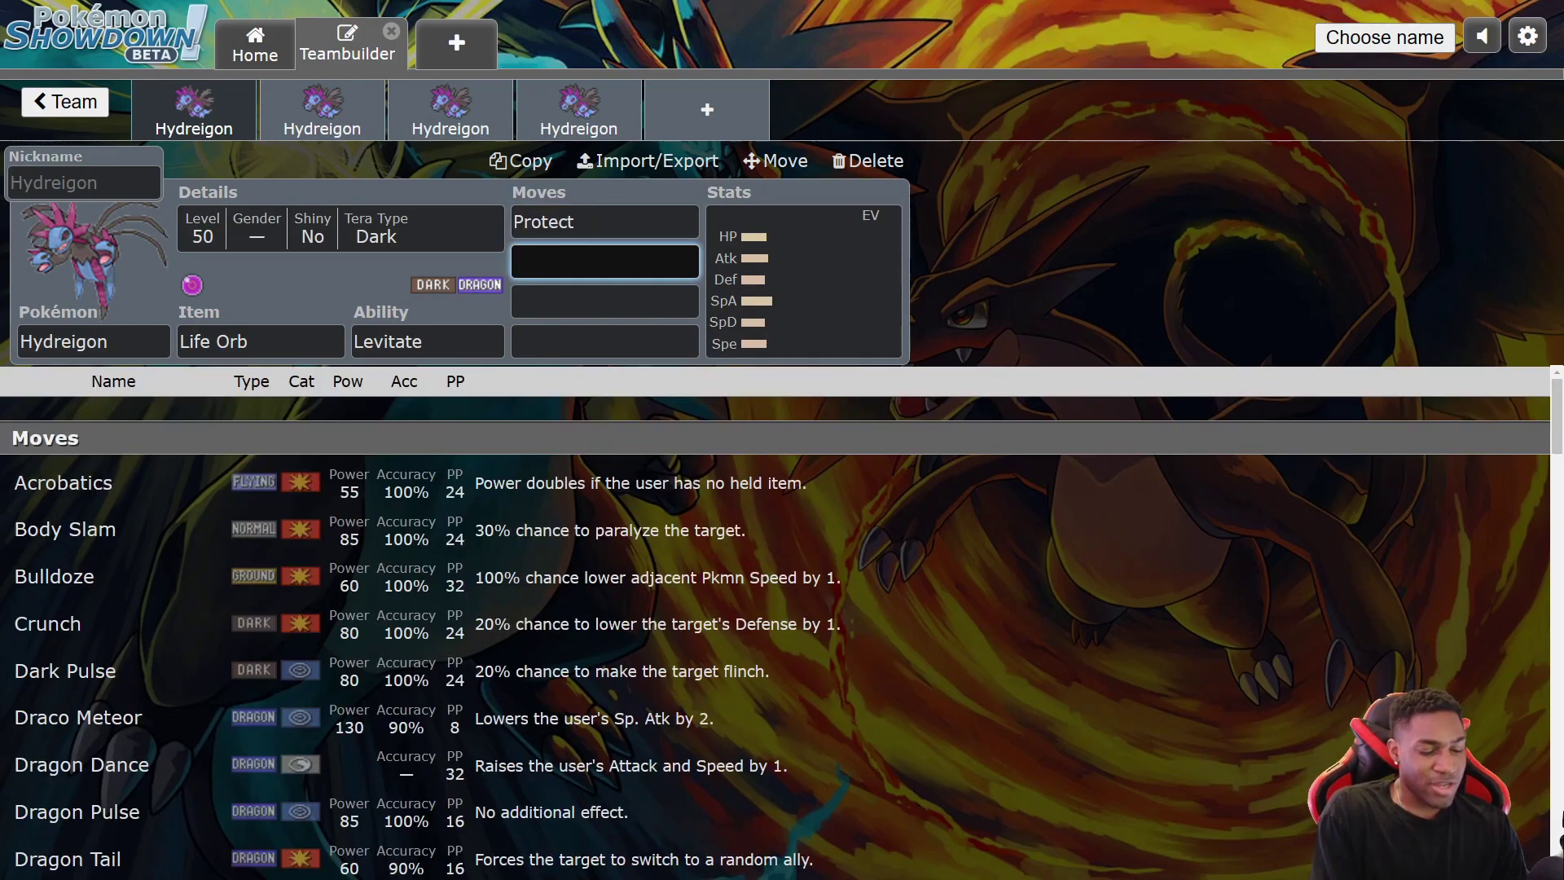
{"action": "type", "text": "da"}
{"action": "key", "text": "Return"}
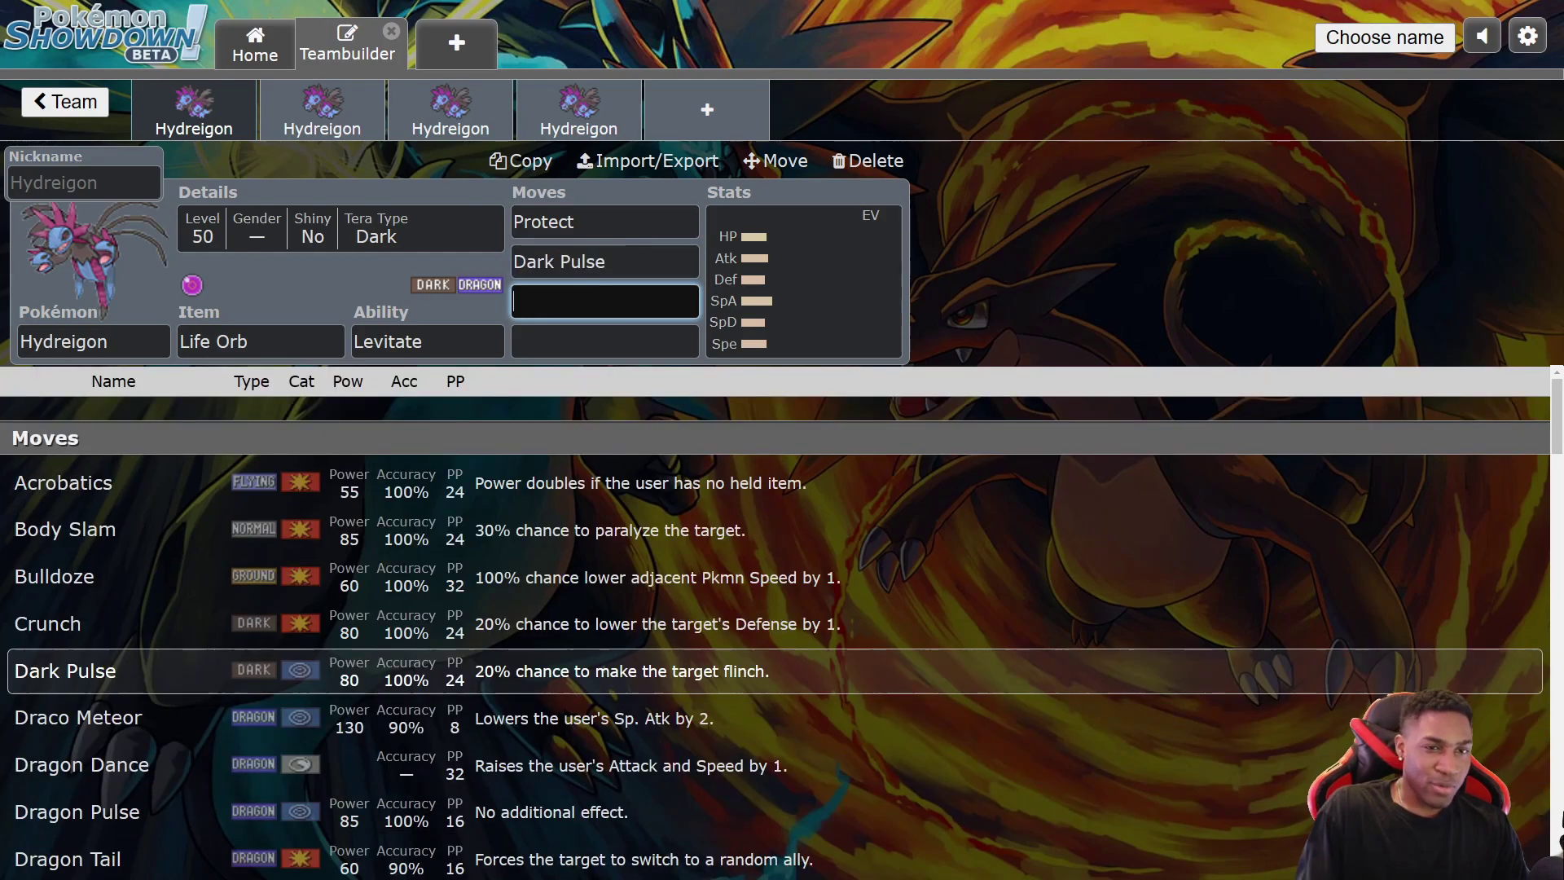
{"action": "type", "text": "tera"}
{"action": "key", "text": "BackSpace"}
{"action": "key", "text": "BackSpace"}
{"action": "key", "text": "BackSpace"}
{"action": "key", "text": "BackSpace"}
{"action": "type", "text": "hea"}
{"action": "key", "text": "BackSpace"}
{"action": "key", "text": "BackSpace"}
{"action": "key", "text": "BackSpace"}
{"action": "type", "text": "flash"}
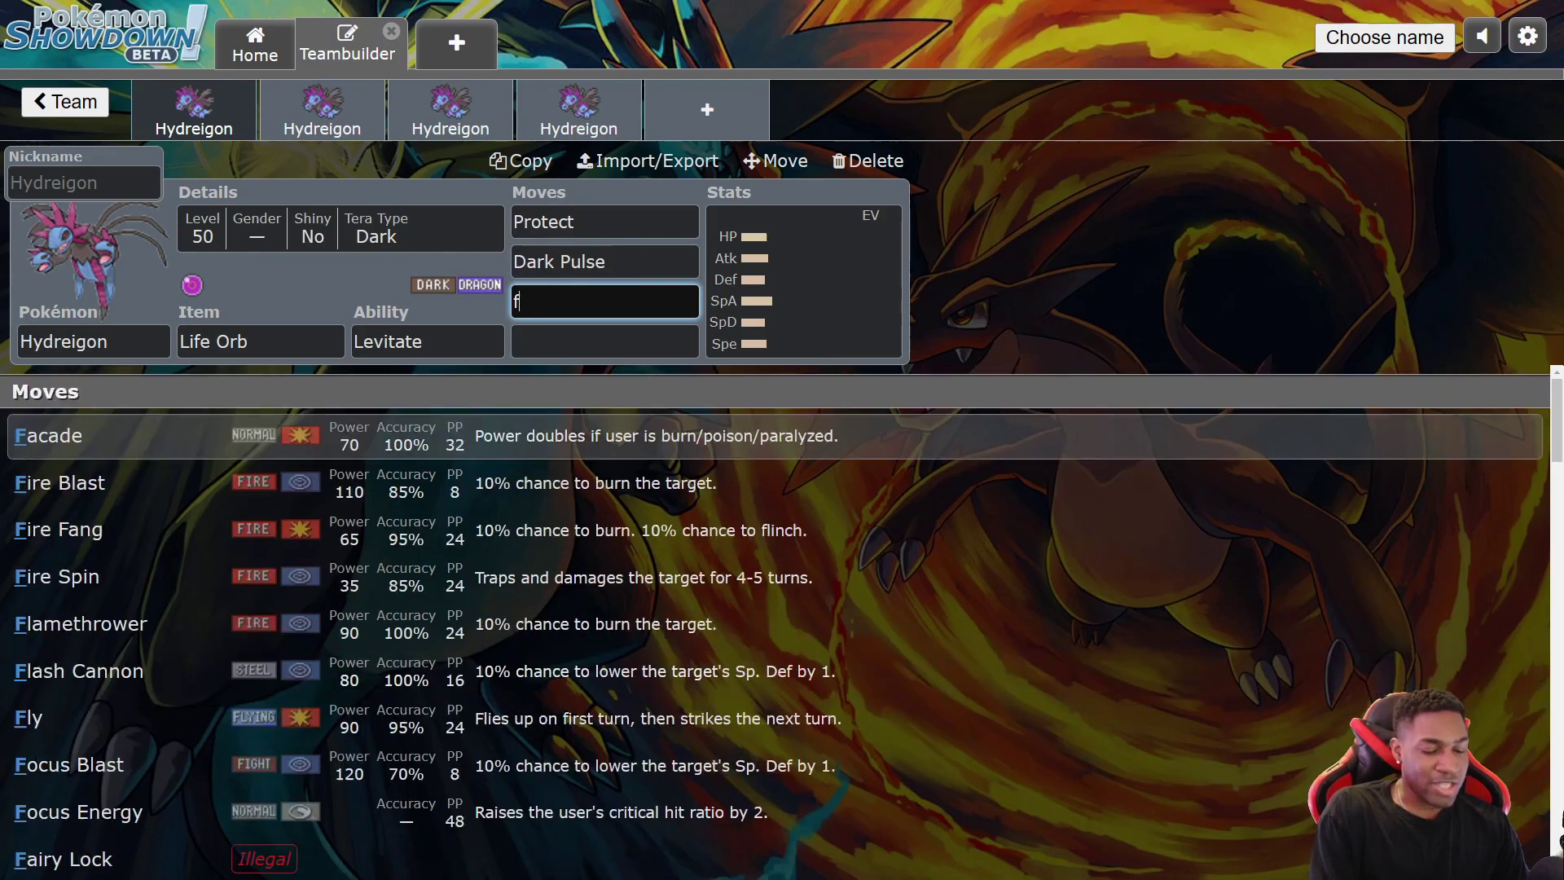
{"action": "key", "text": "BackSpace"}
{"action": "key", "text": "BackSpace"}
{"action": "key", "text": "BackSpace"}
{"action": "key", "text": "BackSpace"}
{"action": "key", "text": "BackSpace"}
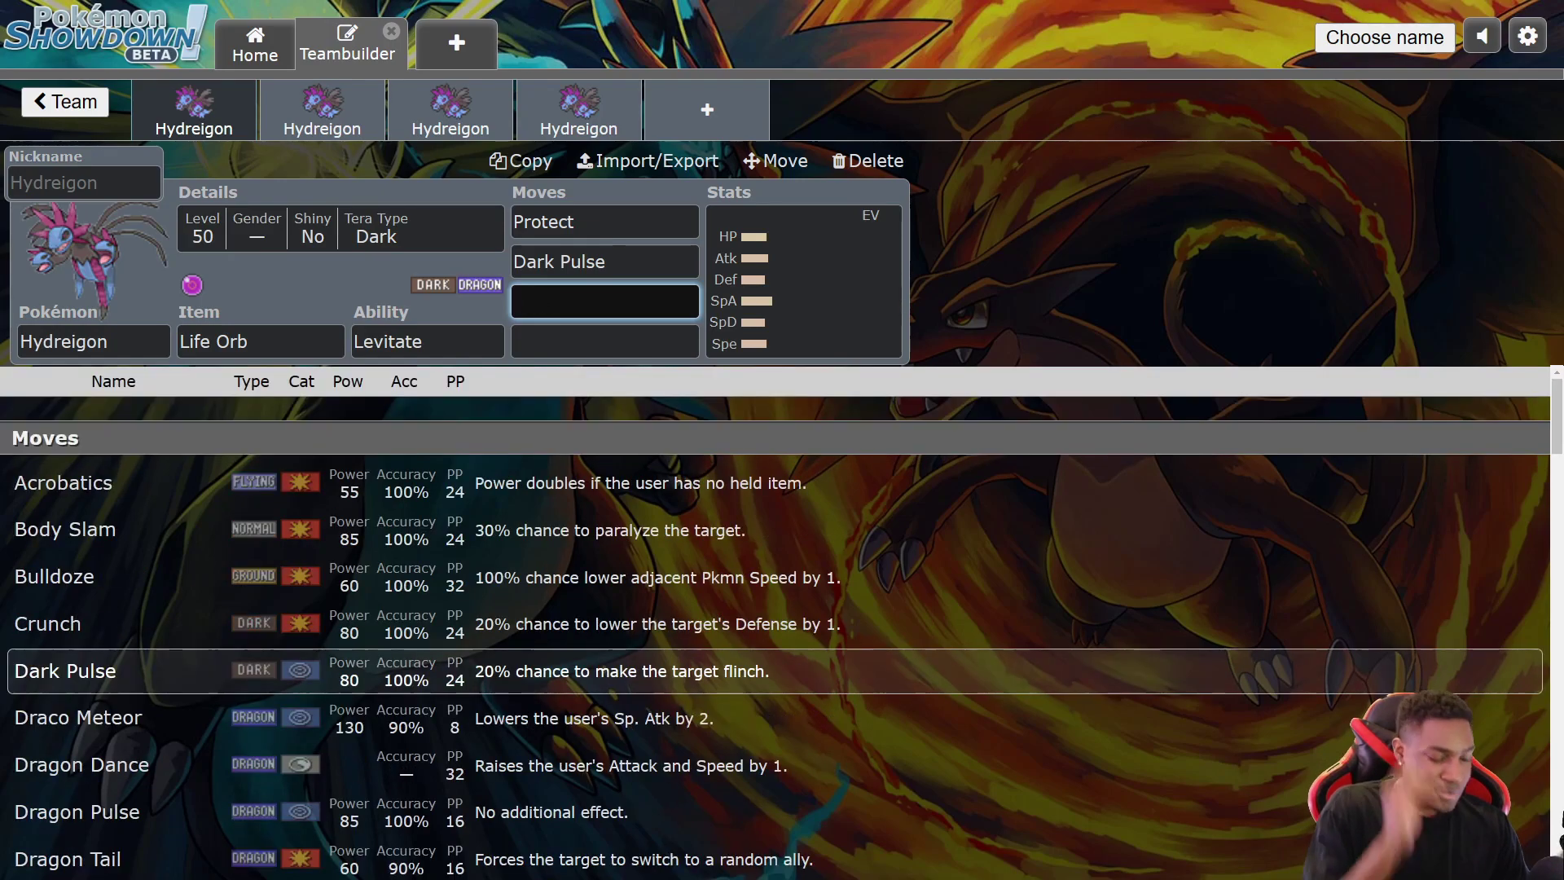
Set Hydreigon's third move to Heat Wave and its fourth move to Draco Meteor
{"action": "type", "text": "heat"}
{"action": "key", "text": "Return"}
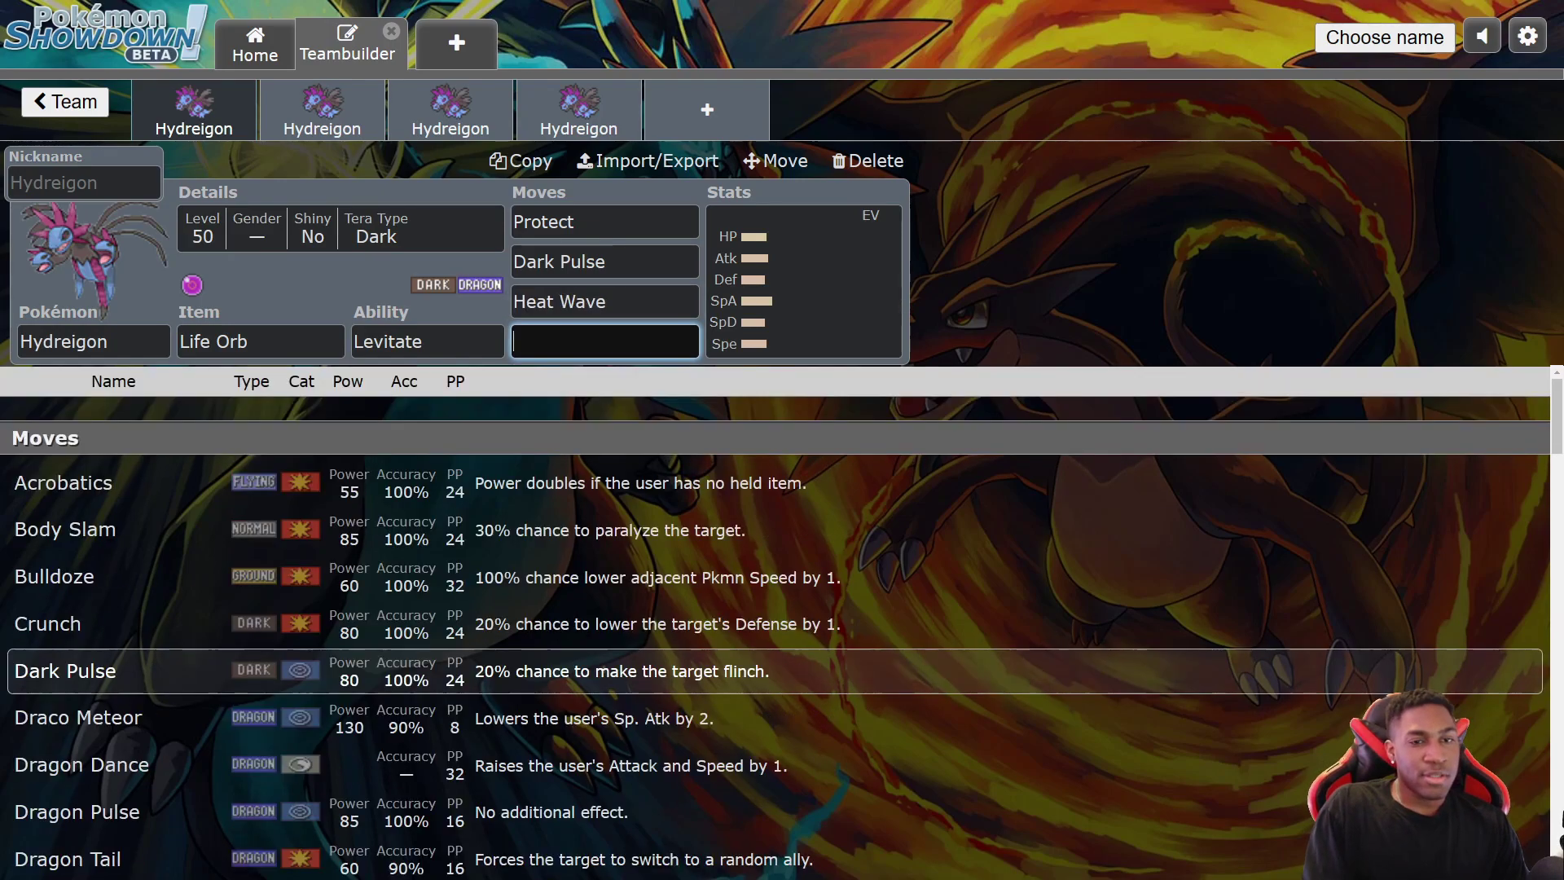
{"action": "type", "text": "draco"}
{"action": "key", "text": "Return"}
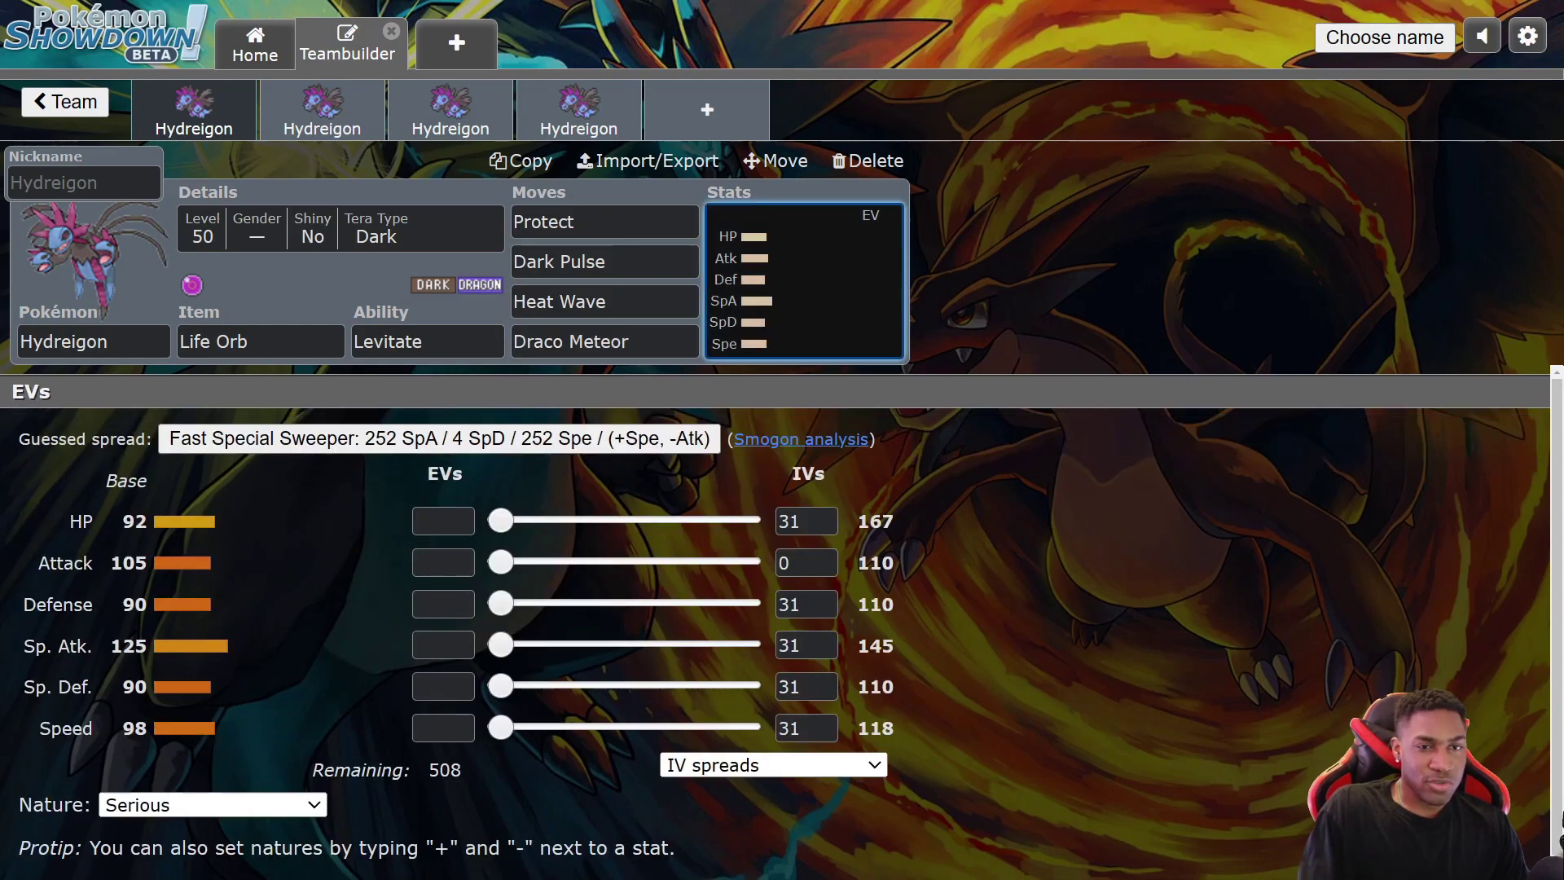
Set Hydreigon's Tera Type to Poison
{"action": "left_click", "coordinate": [367, 231]}
{"action": "left_click", "coordinate": [229, 509]}
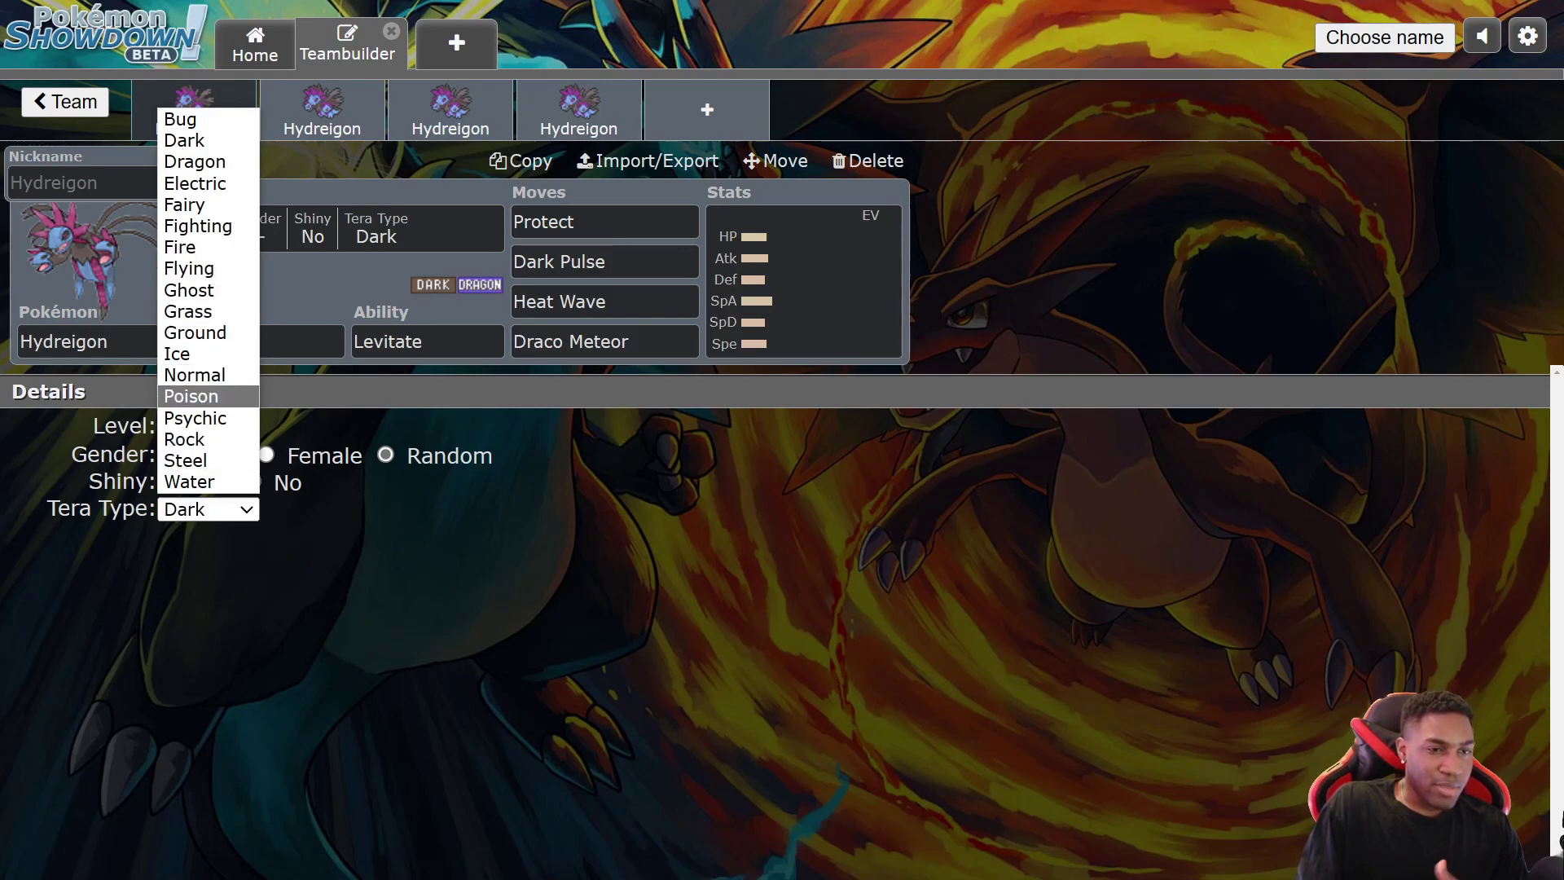
{"action": "left_click", "coordinate": [192, 396]}
{"action": "left_click", "coordinate": [391, 554]}
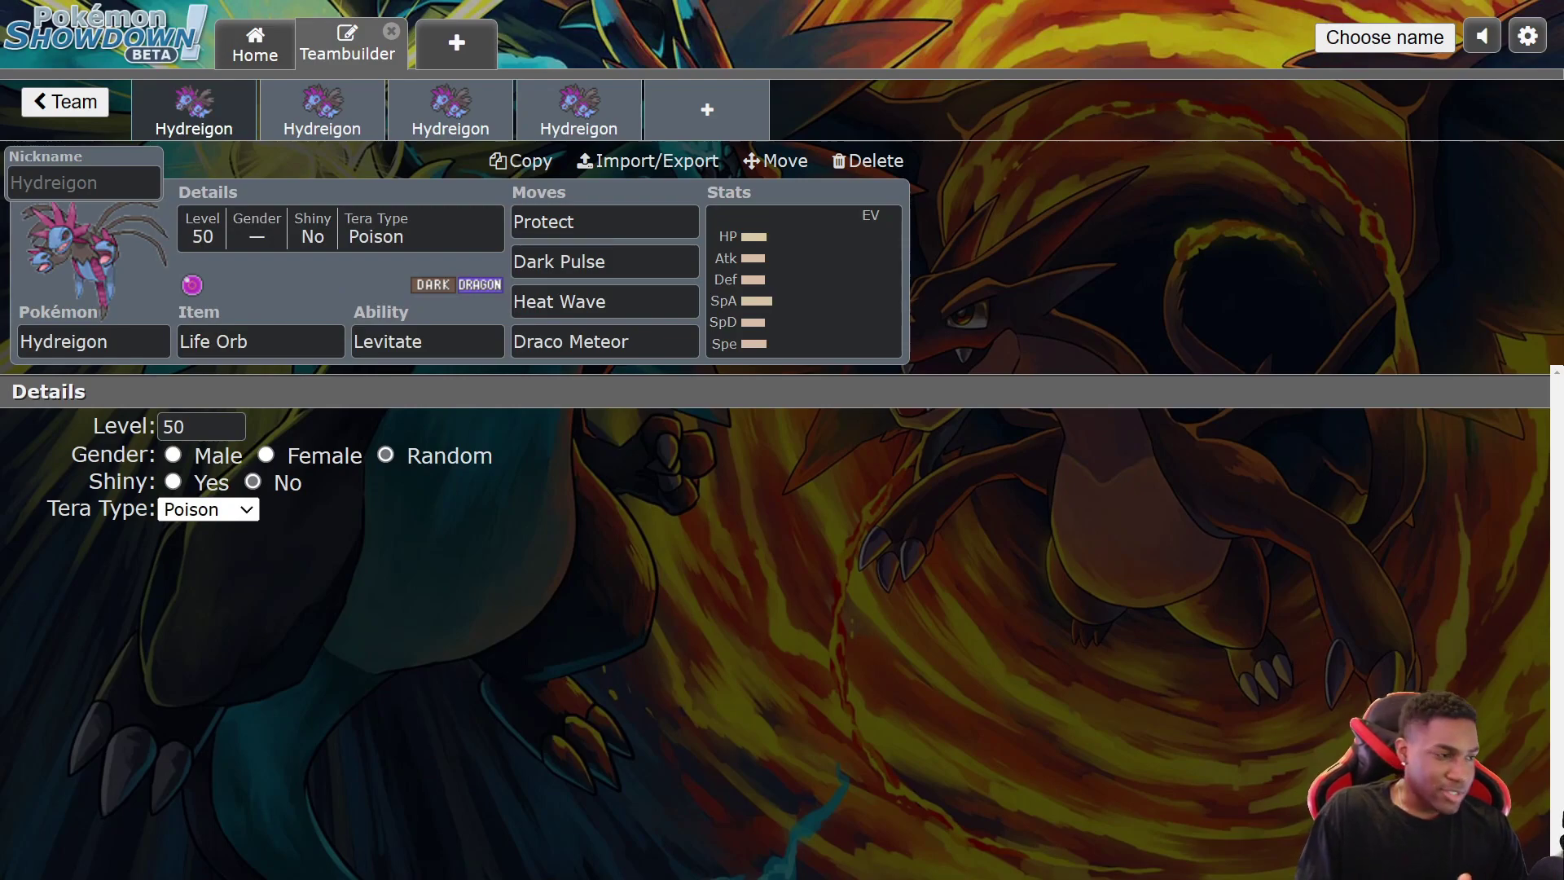
{"action": "left_click", "coordinate": [428, 341]}
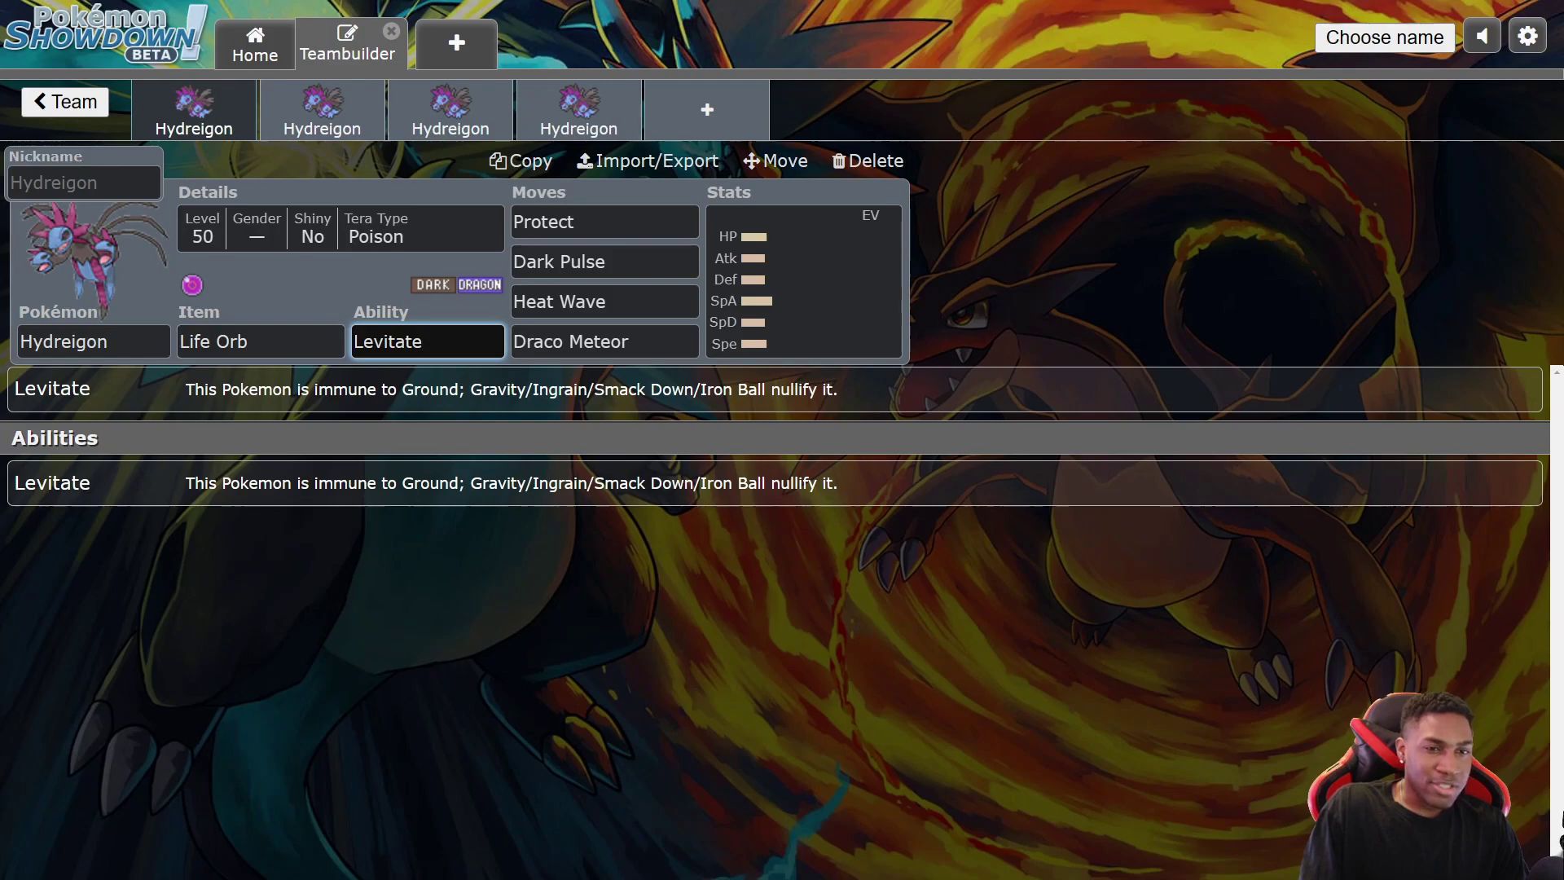
{"action": "right_click", "coordinate": [351, 278]}
{"action": "left_click", "coordinate": [348, 279]}
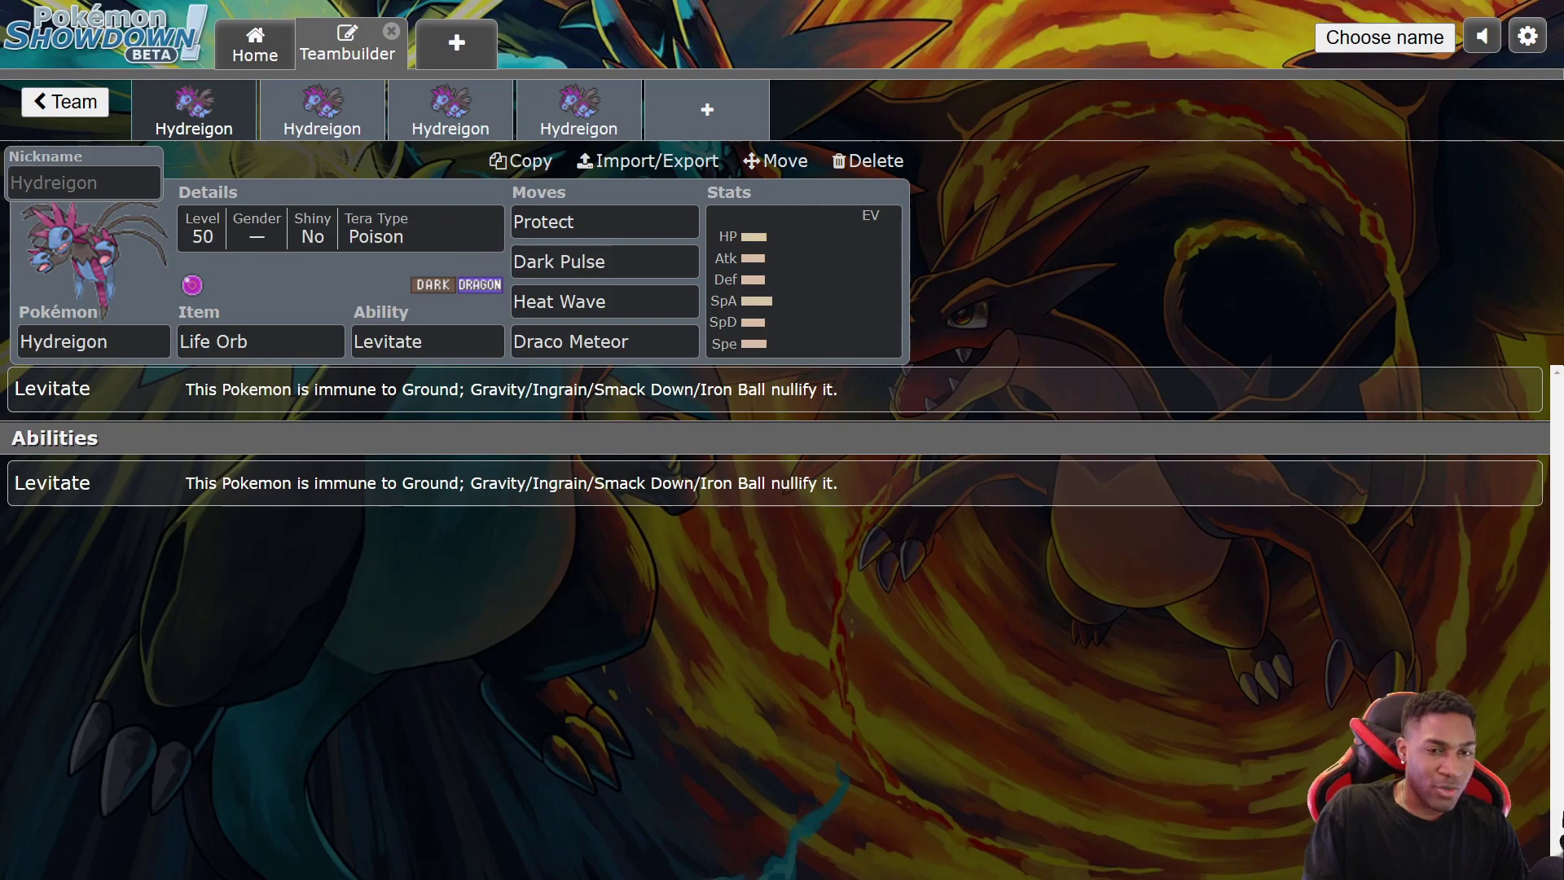
{"action": "left_click", "coordinate": [605, 262]}
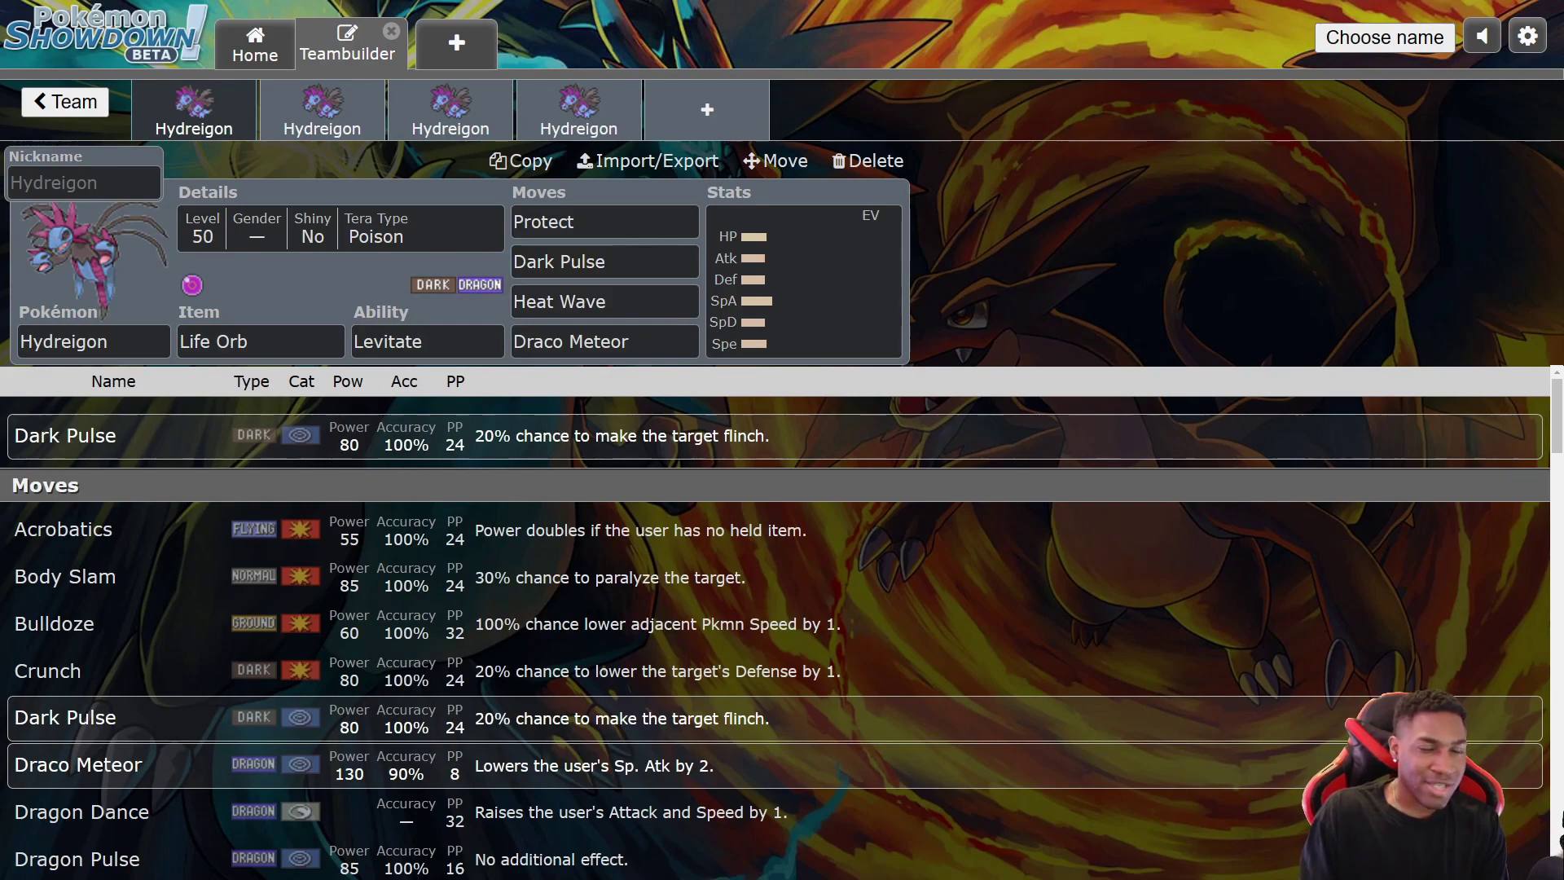
Change Hydreigon's Tera Type to Fire
{"action": "left_click", "coordinate": [341, 228]}
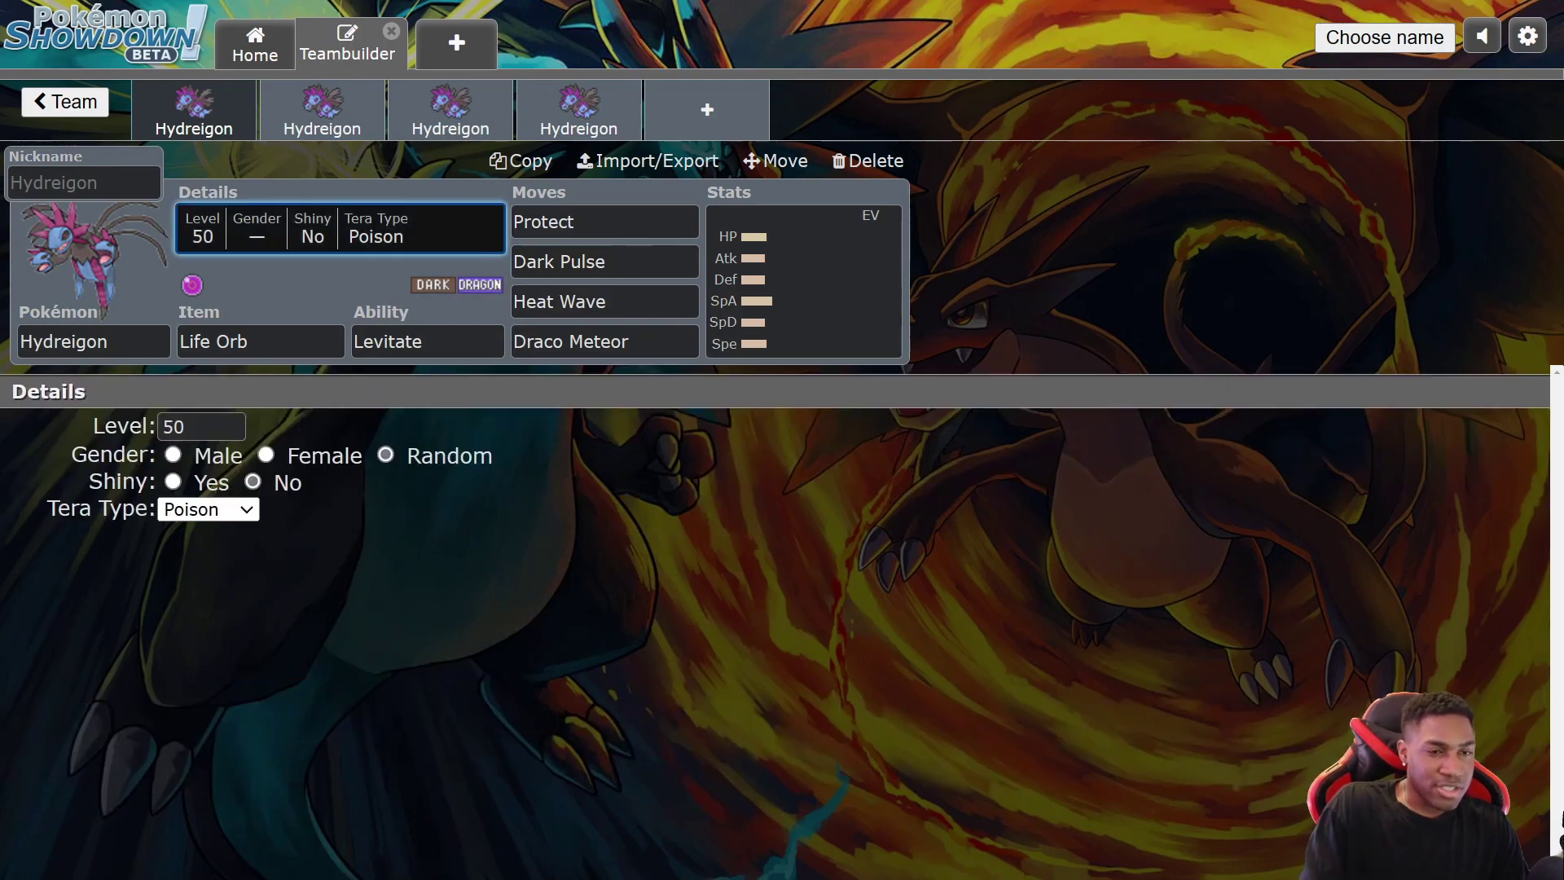
{"action": "left_click", "coordinate": [207, 509]}
{"action": "left_click", "coordinate": [180, 246]}
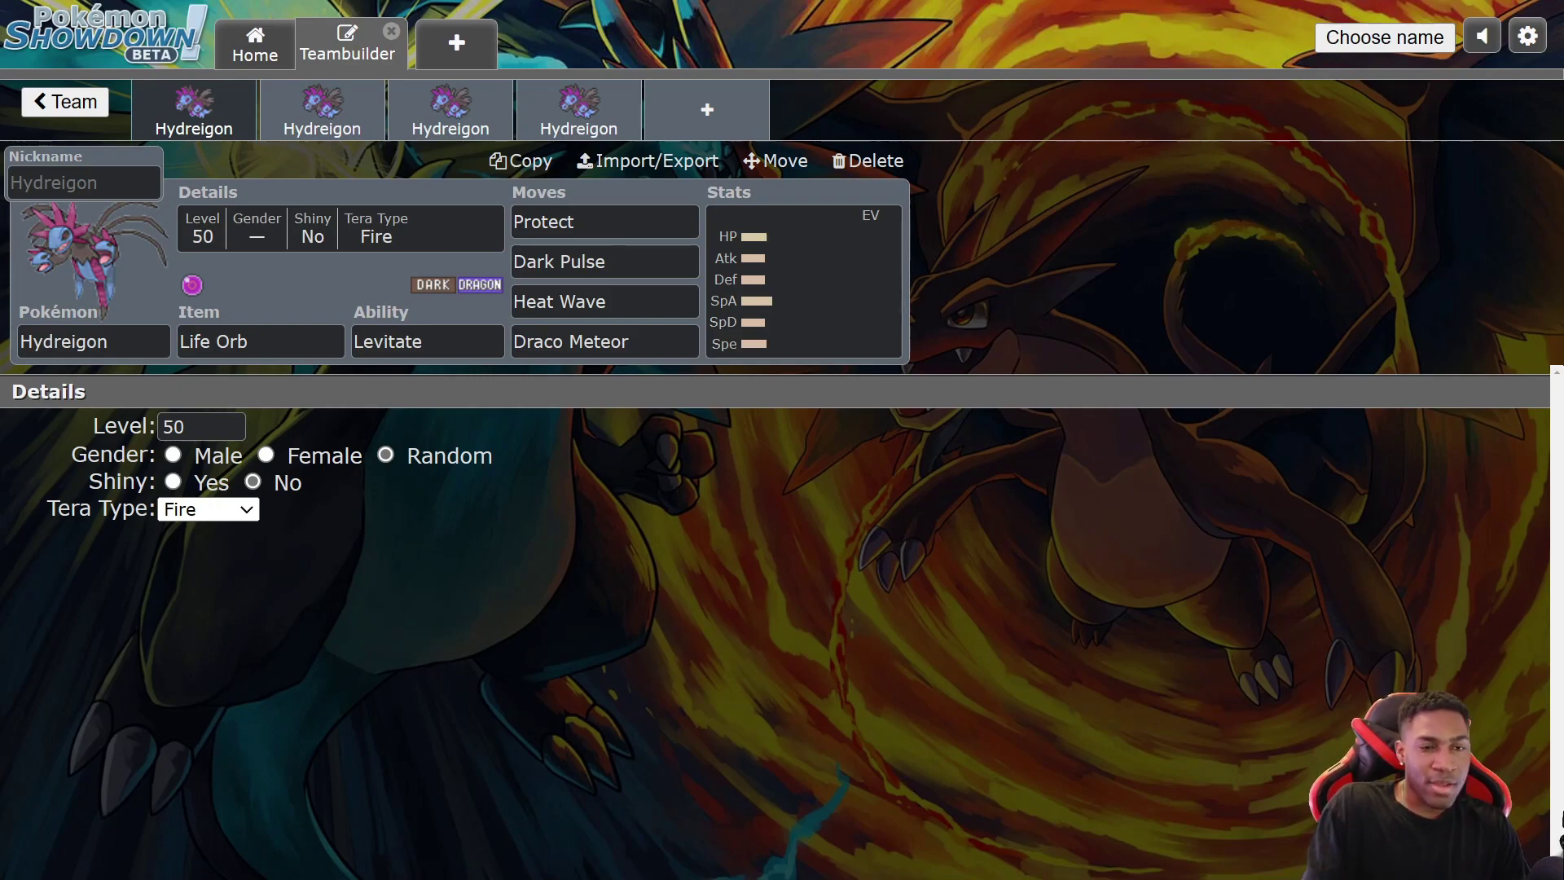
Replace Heat Wave in the third move slot with Fire Blast, and that with Flamethrower
{"action": "left_click", "coordinate": [611, 301]}
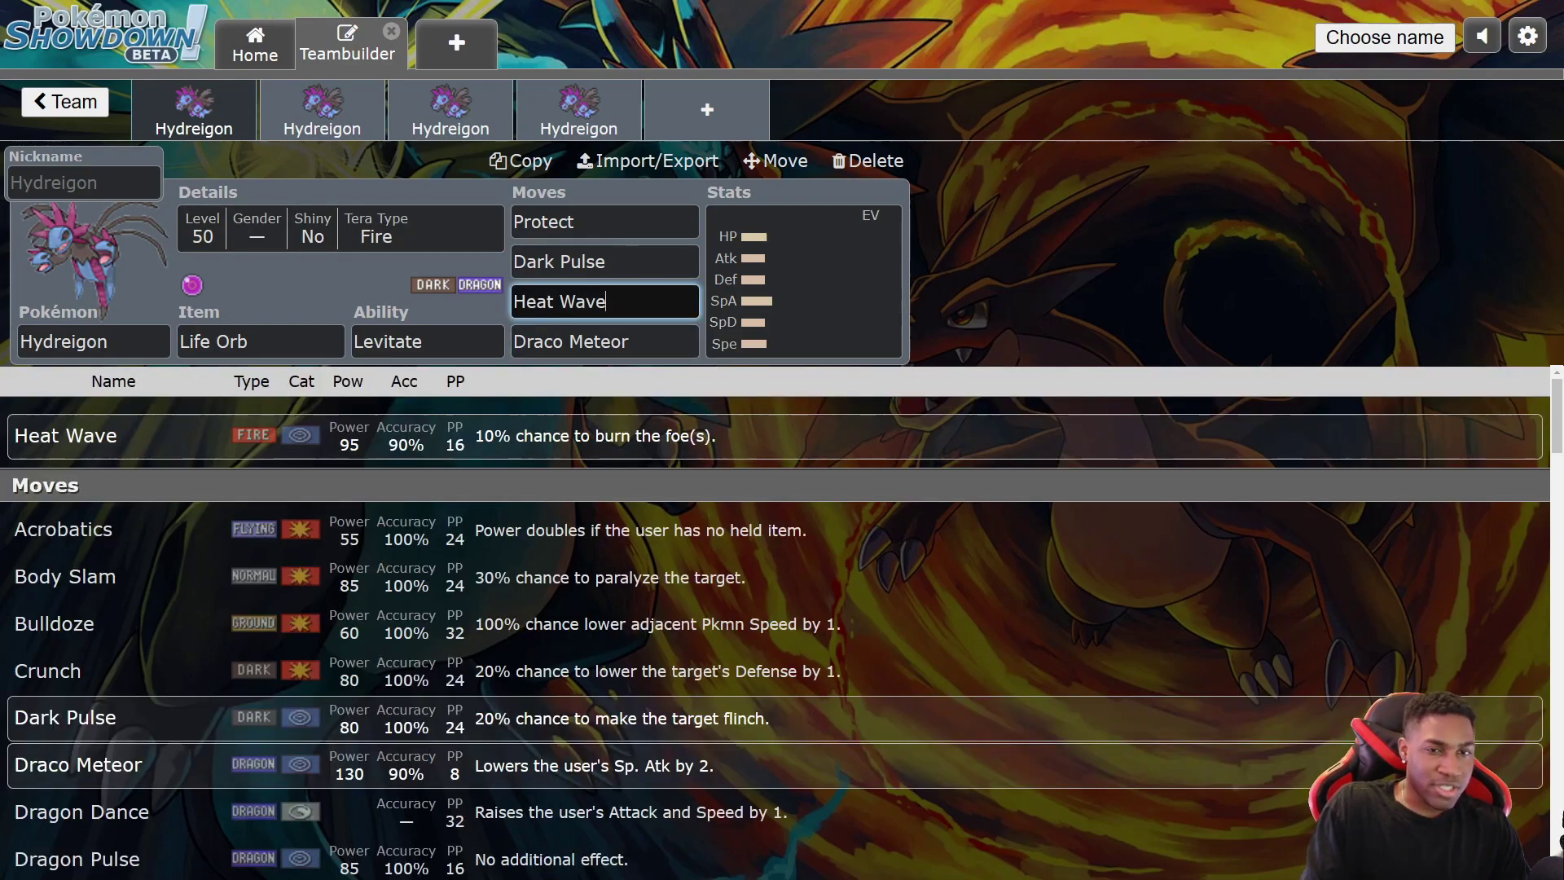
{"action": "key", "text": "ctrl+a"}
{"action": "type", "text": "fi"}
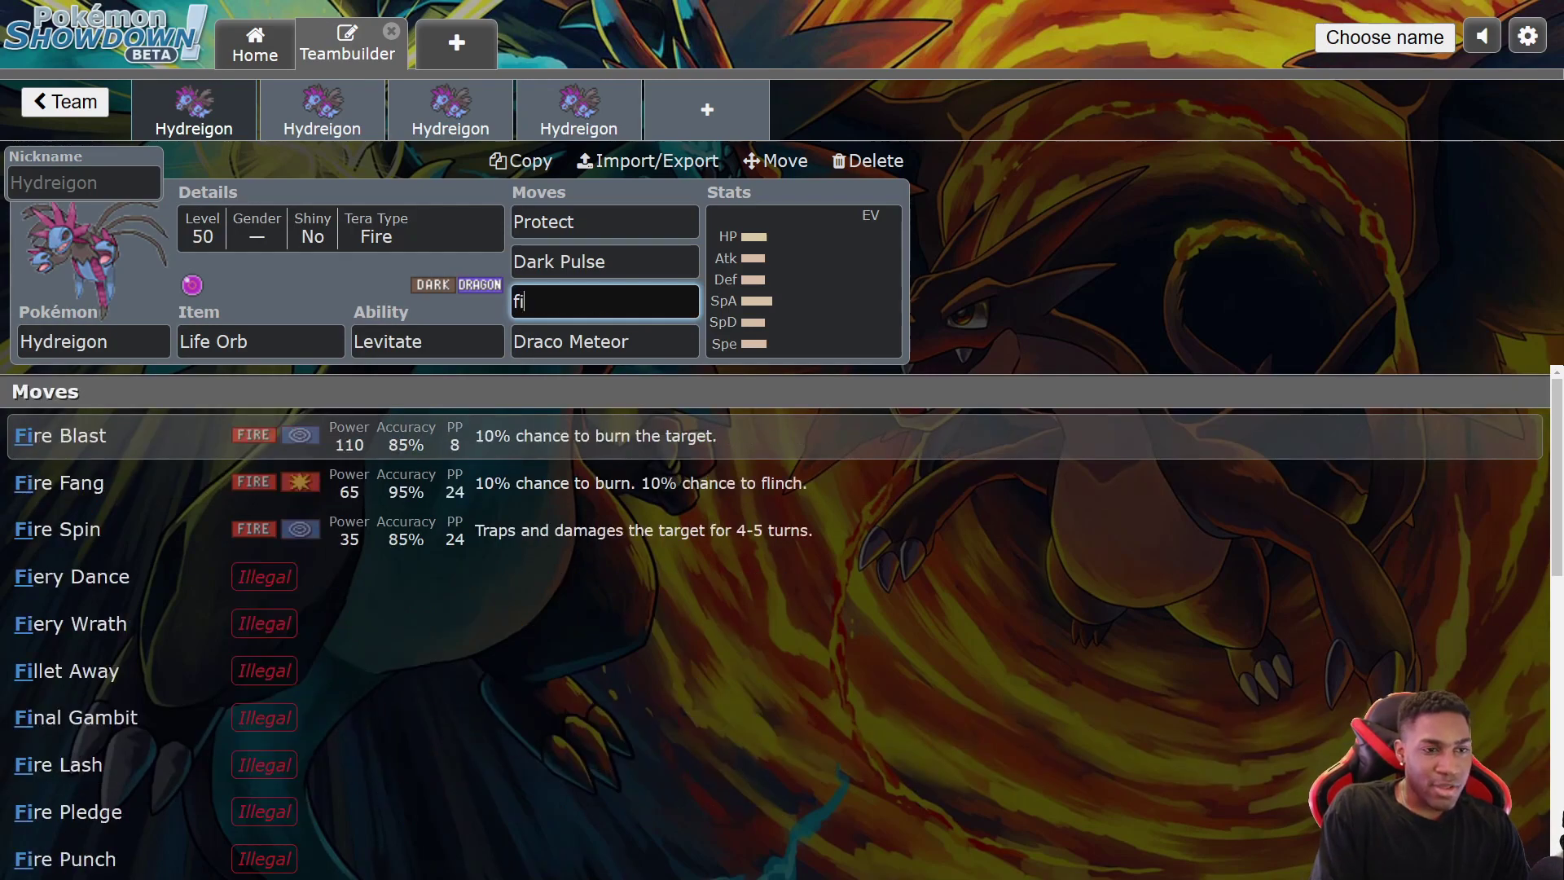
{"action": "key", "text": "Return"}
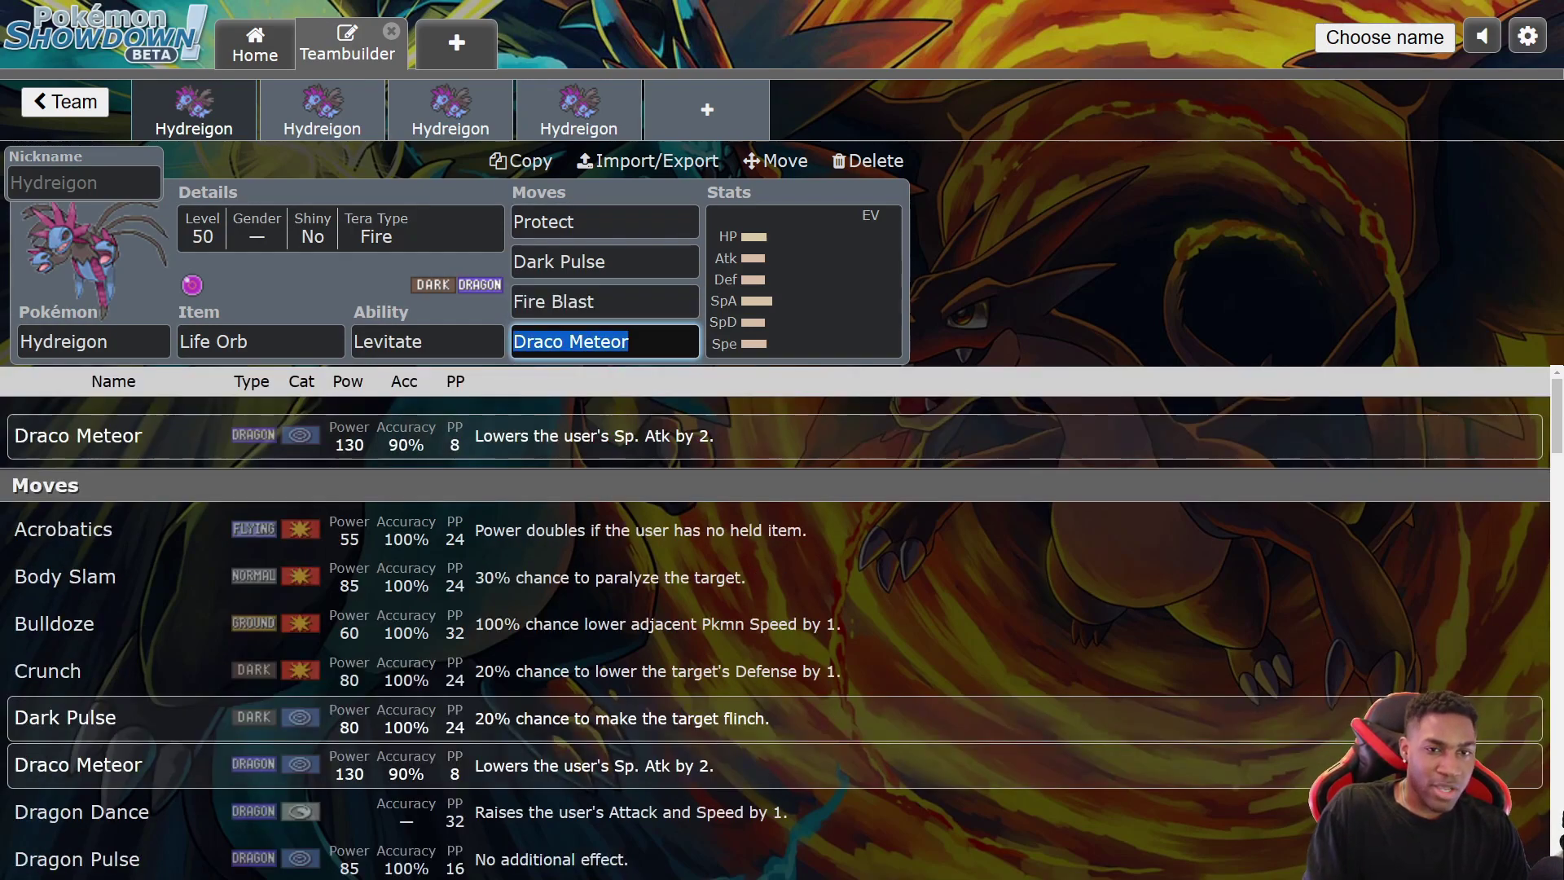
{"action": "left_click", "coordinate": [605, 302]}
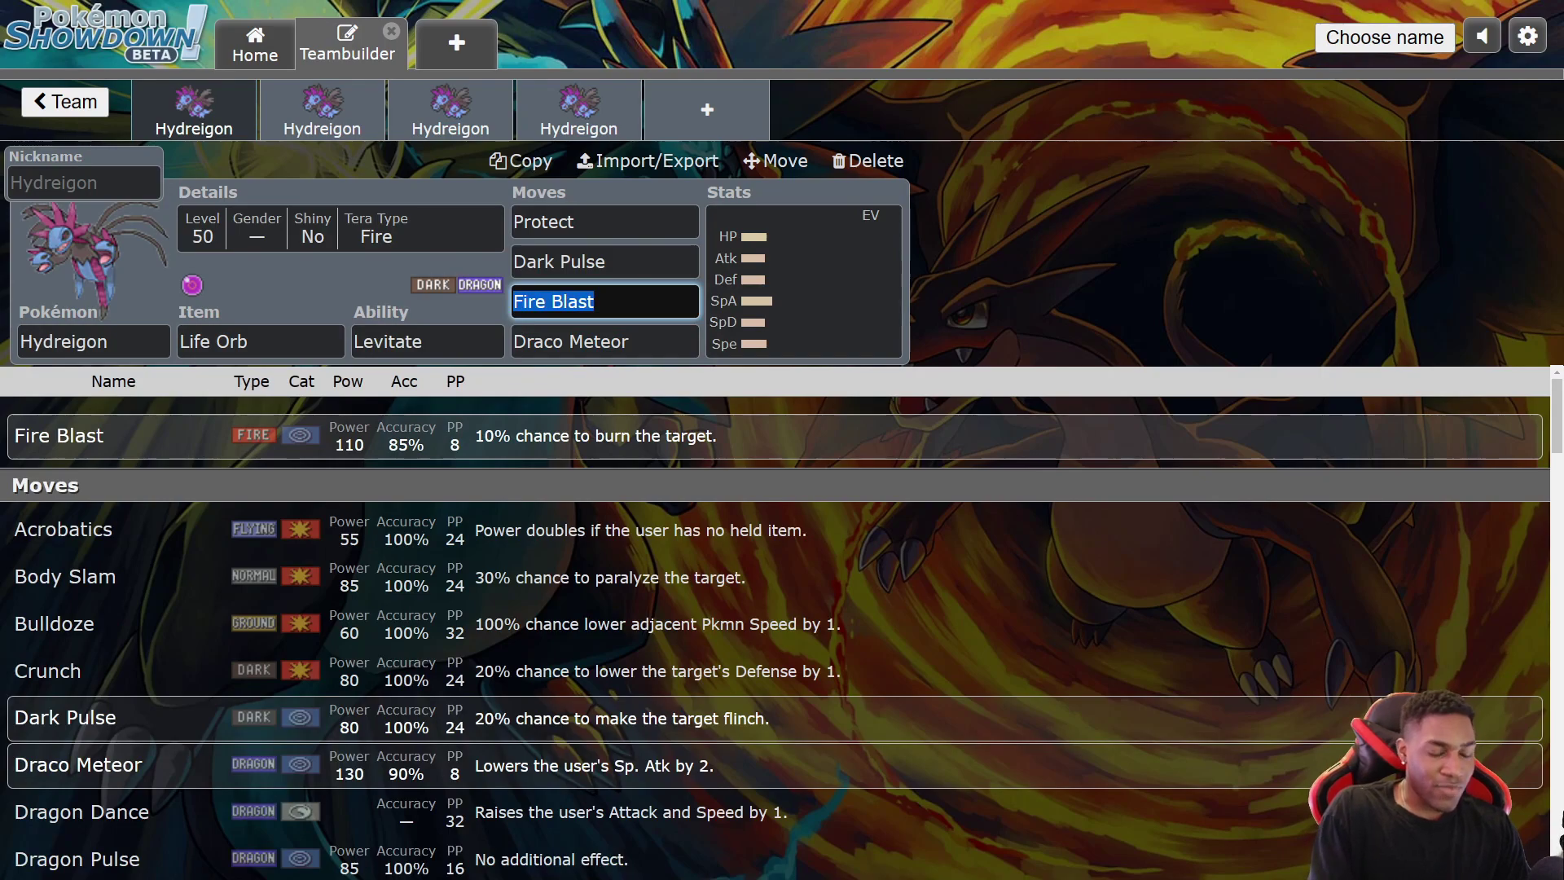
{"action": "type", "text": "flame"}
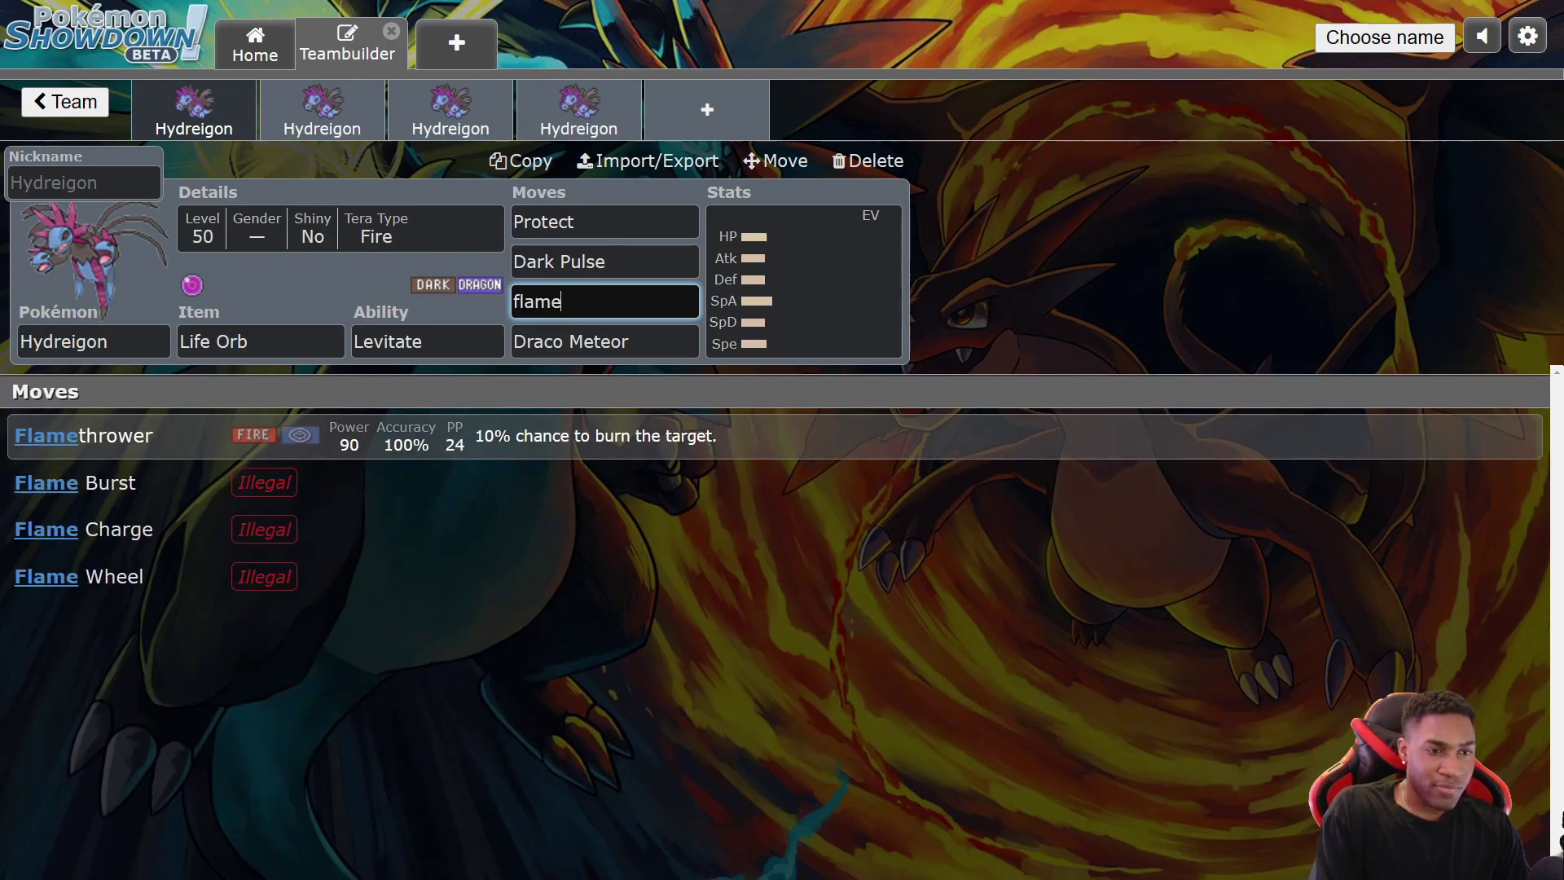
{"action": "key", "text": "Return"}
Replace Flamethrower with Heat Wave in the third move slot
{"action": "left_click", "coordinate": [648, 302]}
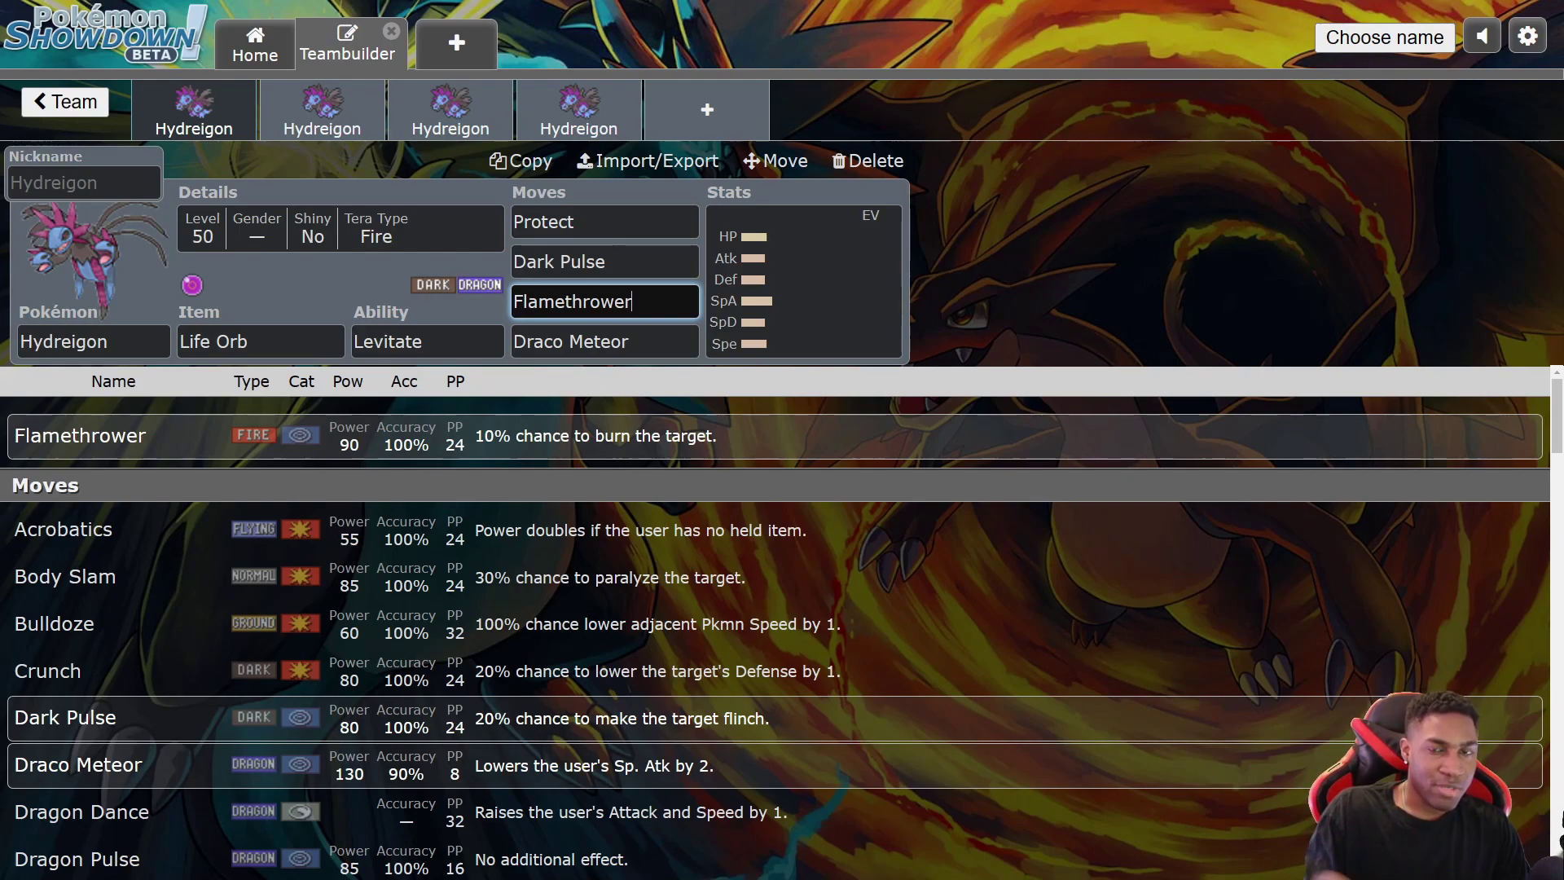
{"action": "key", "text": "ctrl+a"}
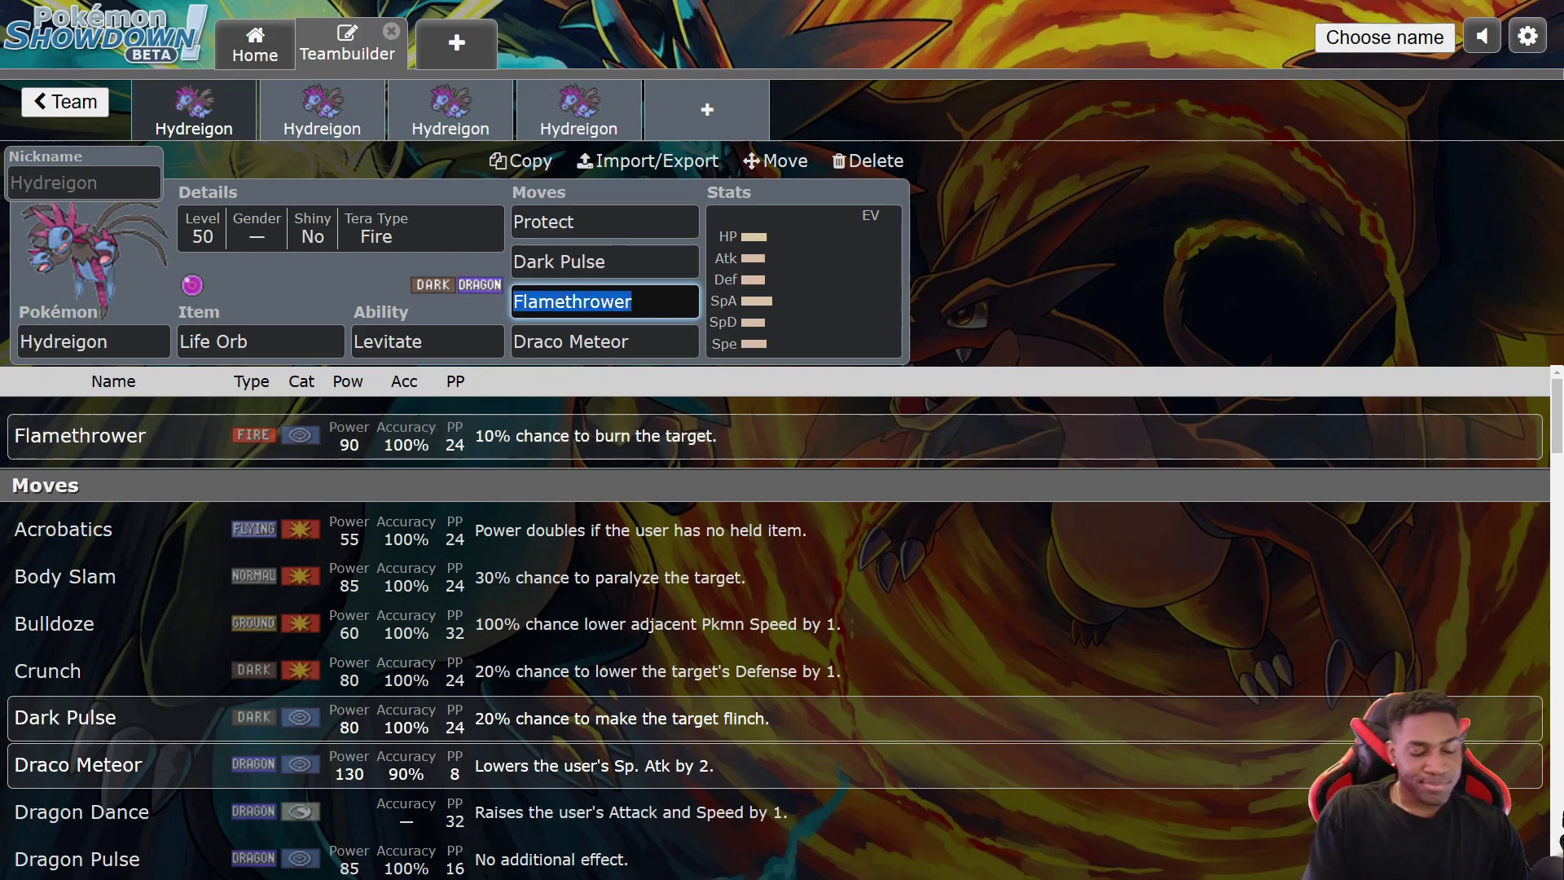
{"action": "key", "text": "BackSpace"}
{"action": "type", "text": "hea"}
{"action": "key", "text": "Return"}
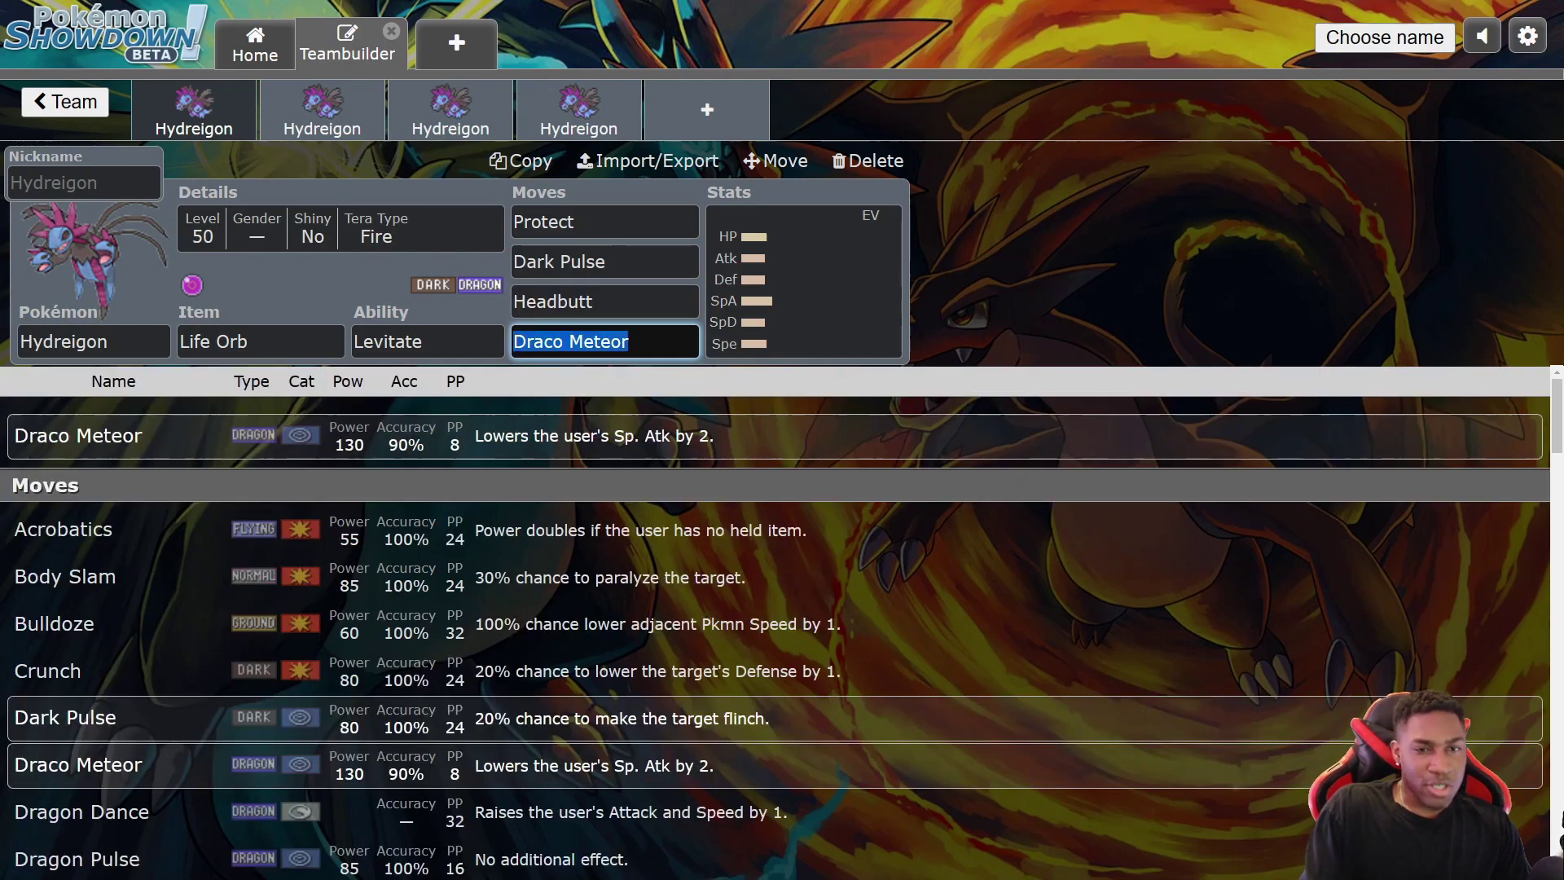
{"action": "left_click", "coordinate": [618, 302]}
{"action": "key", "text": "ctrl+a"}
{"action": "type", "text": "hea"}
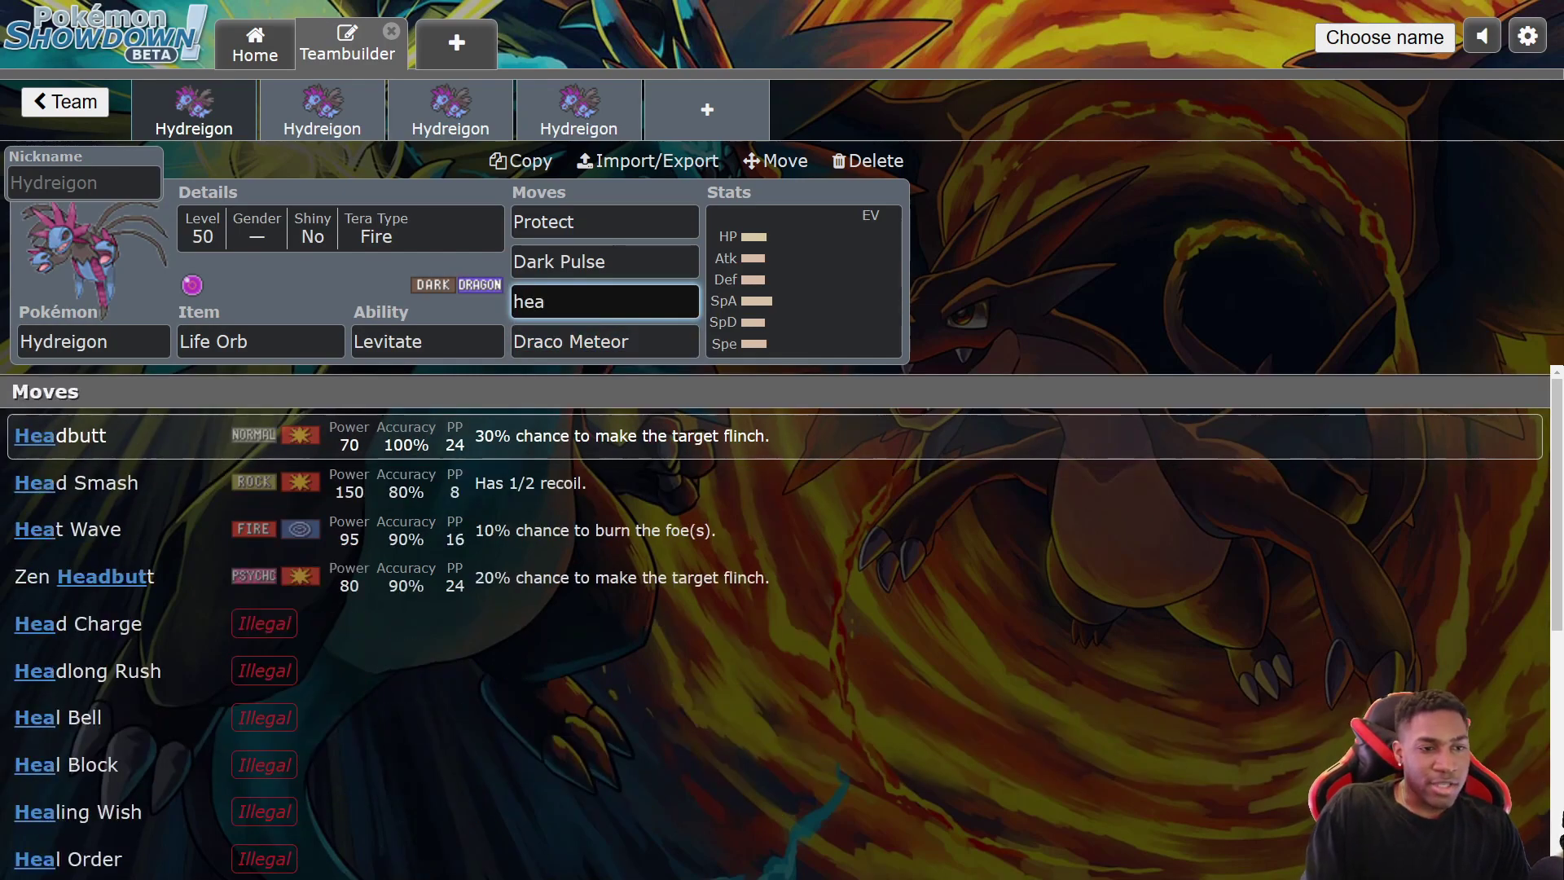
{"action": "key", "text": "Down"}
{"action": "key", "text": "Down"}
{"action": "key", "text": "Return"}
{"action": "right_click", "coordinate": [257, 298]}
{"action": "key", "text": "Escape"}
{"action": "left_click", "coordinate": [638, 342]}
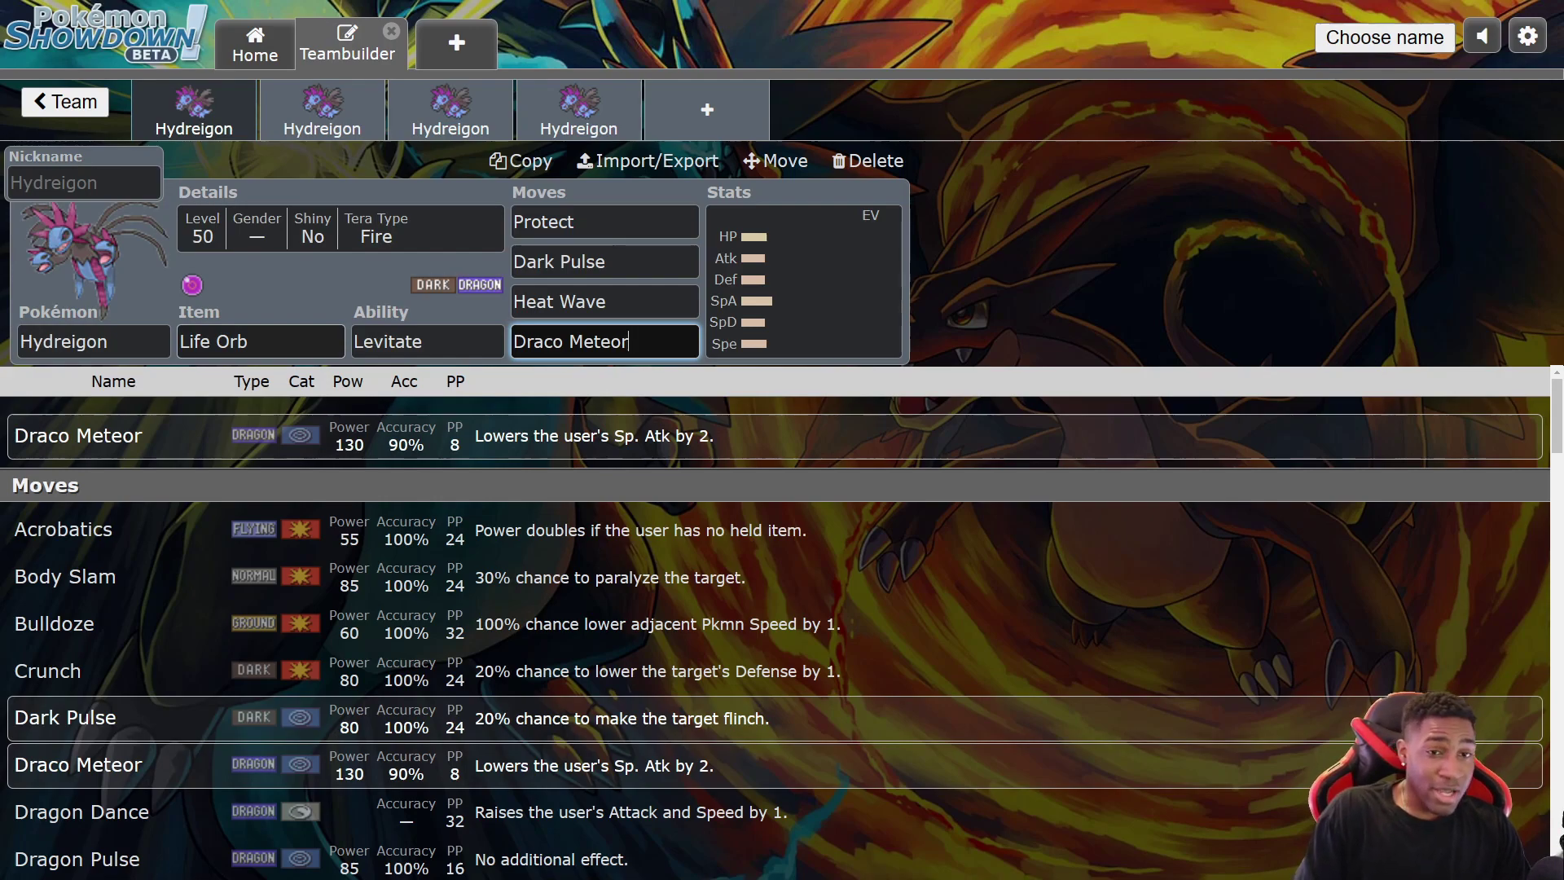
Assign 252 EVs each to Hydreigon's Sp. Atk. and Speed
{"action": "left_click", "coordinate": [792, 292]}
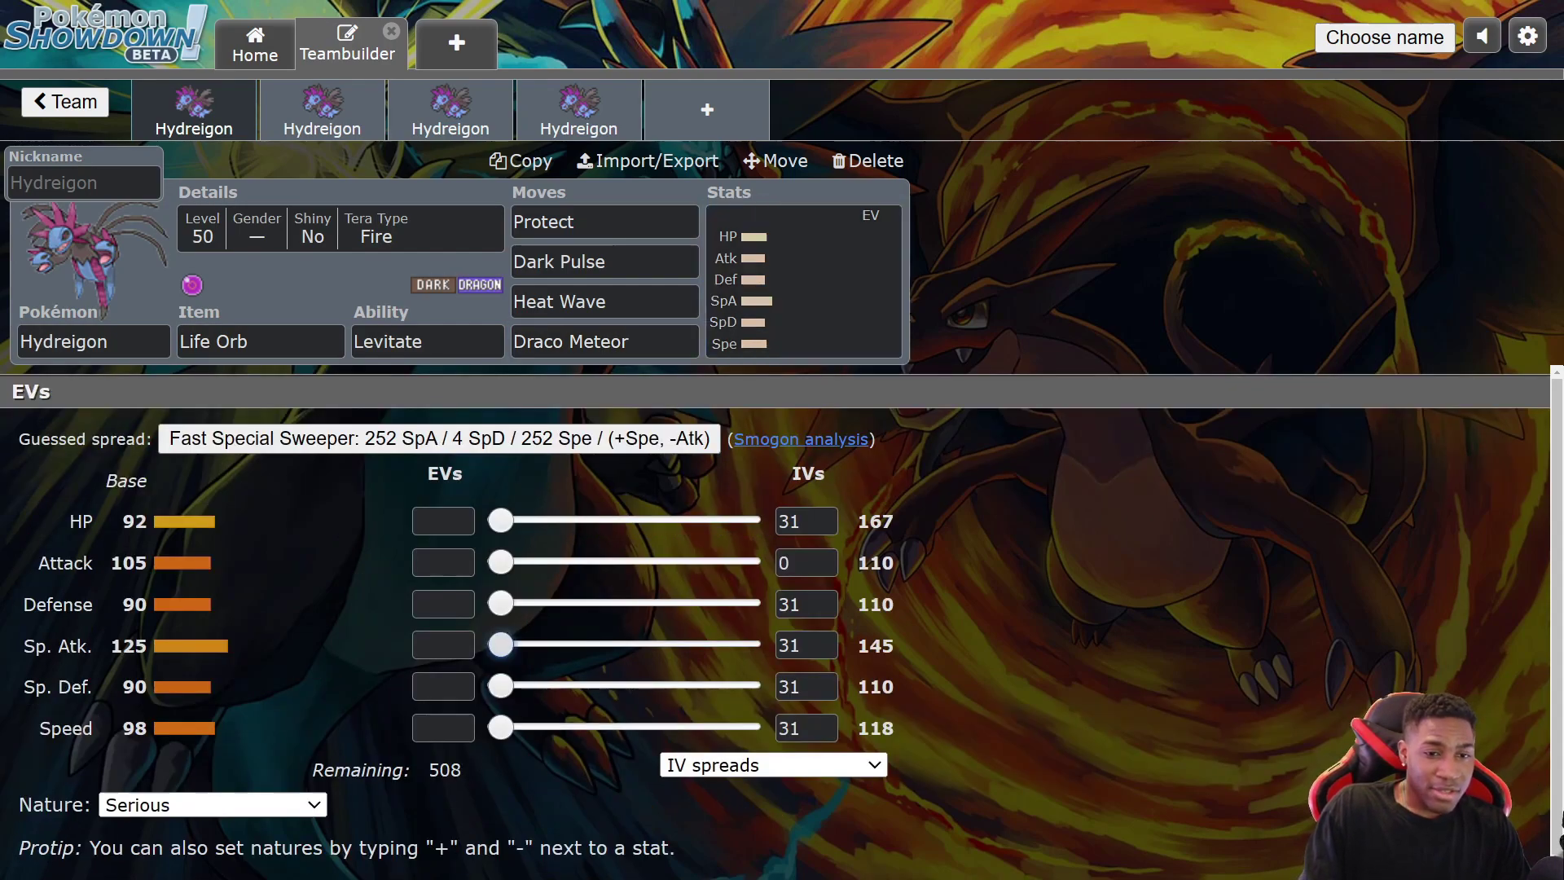
{"action": "left_click_drag", "start_coordinate": [501, 644], "coordinate": [746, 644]}
{"action": "left_click_drag", "start_coordinate": [501, 727], "coordinate": [746, 727]}
Set Hydreigon's nature to Timid (+Spe, -Atk) and its HP EVs to 4
{"action": "left_click", "coordinate": [213, 805]}
{"action": "scroll", "coordinate": [213, 692], "scroll_direction": "up", "scroll_amount": 1}
{"action": "scroll", "coordinate": [213, 733], "scroll_direction": "down", "scroll_amount": 2}
{"action": "left_click", "coordinate": [187, 778]}
{"action": "left_click", "coordinate": [444, 521]}
{"action": "type", "text": "4"}
{"action": "right_click", "coordinate": [337, 634]}
{"action": "key", "text": "Escape"}
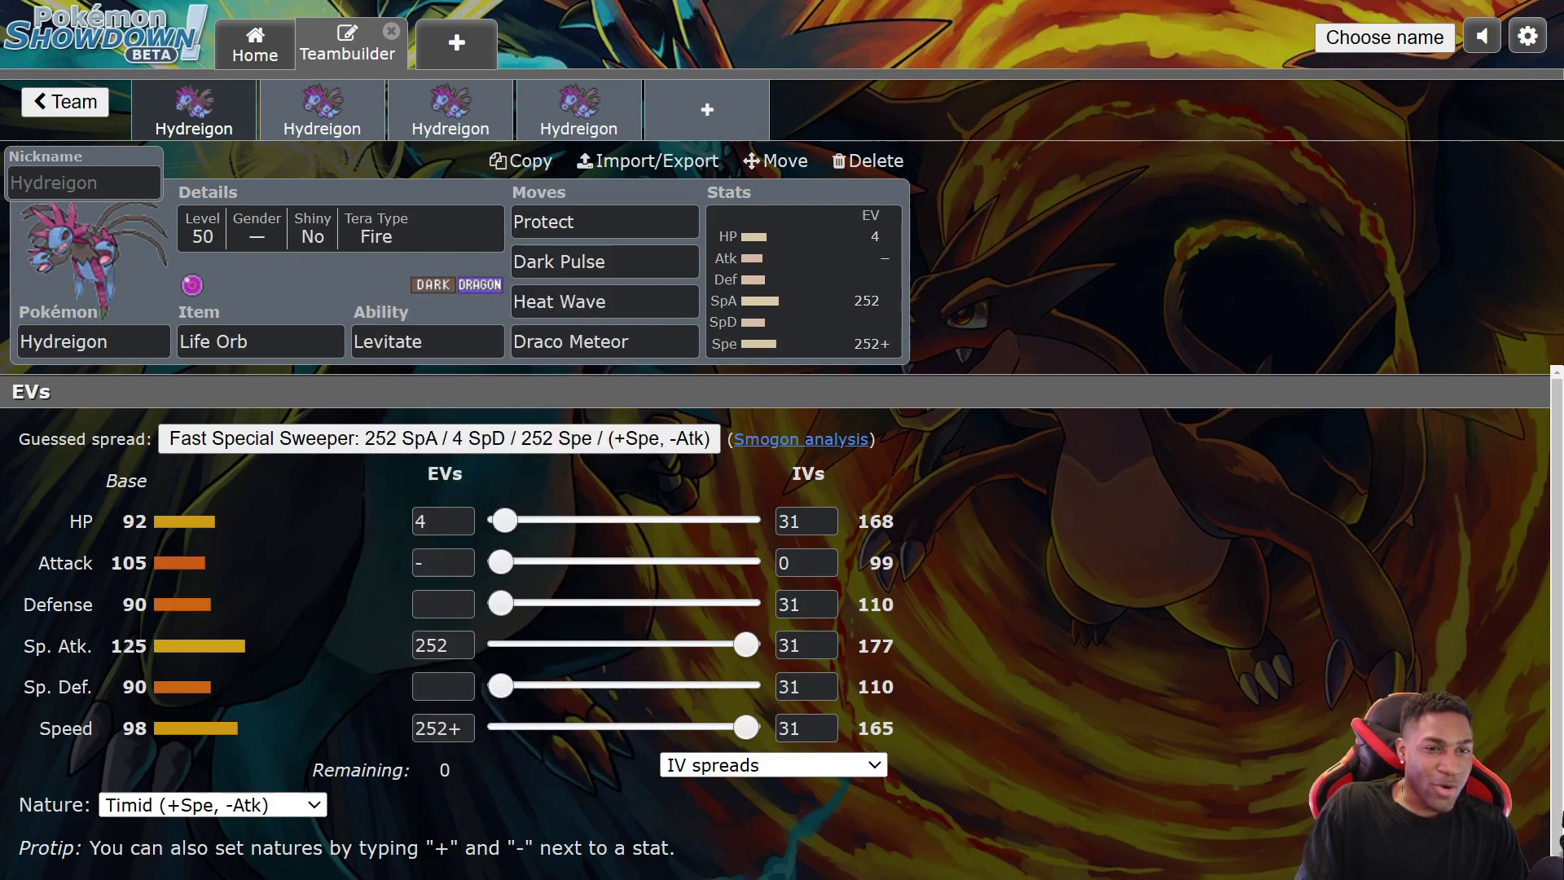
Replace Protect with Tailwind in Hydreigon's first move slot
{"action": "left_click", "coordinate": [622, 222]}
{"action": "left_click_drag", "start_coordinate": [622, 222], "coordinate": [494, 224]}
{"action": "type", "text": "tail"}
{"action": "key", "text": "Return"}
{"action": "key", "text": "shift+Tab"}
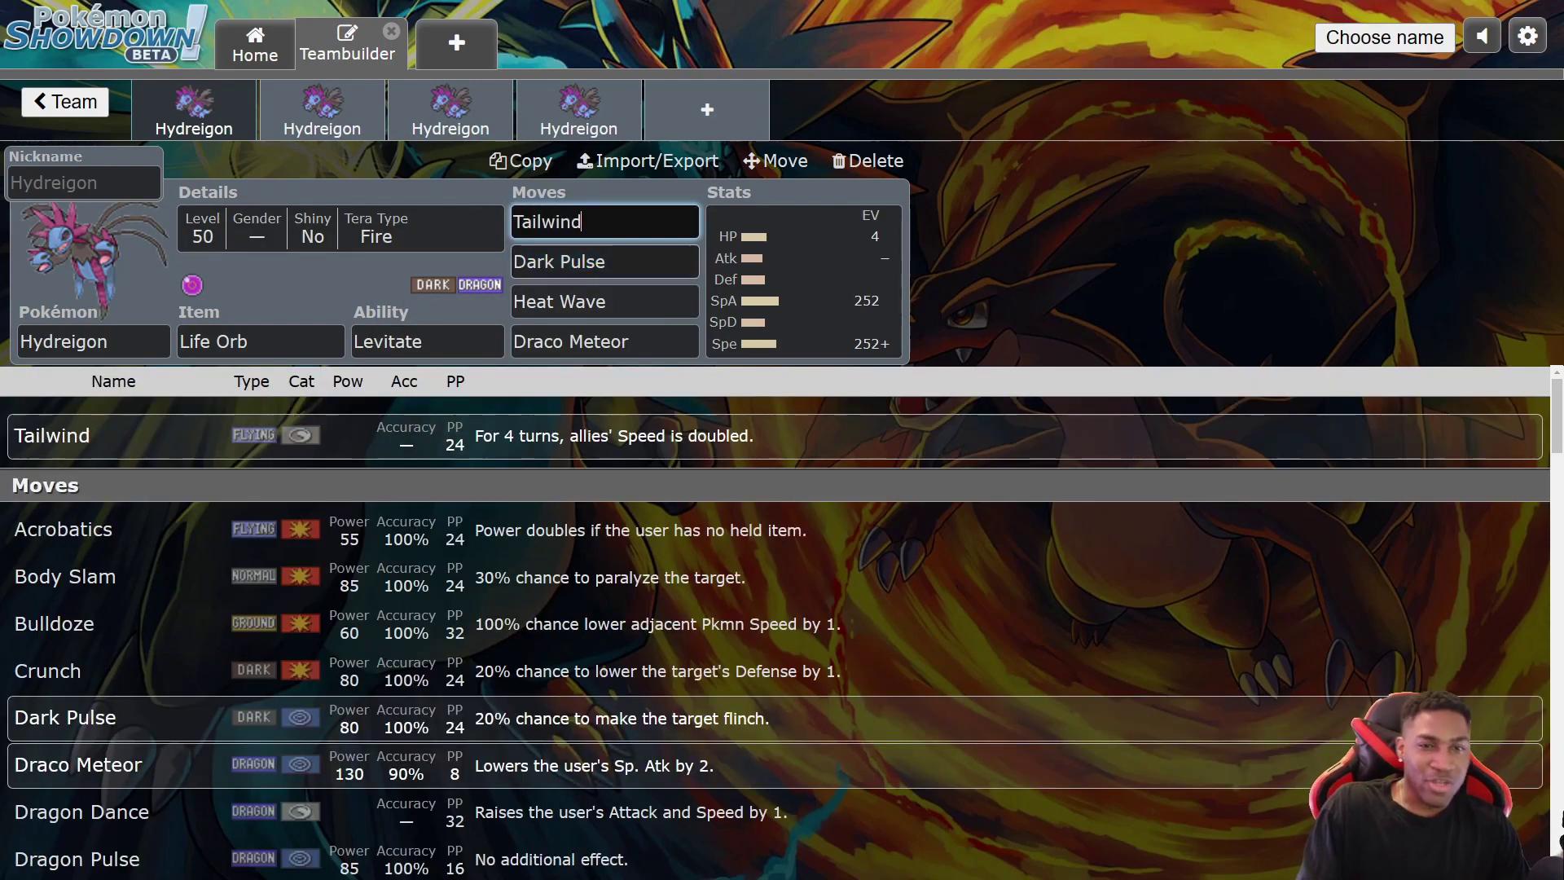
{"action": "left_click", "coordinate": [1051, 277]}
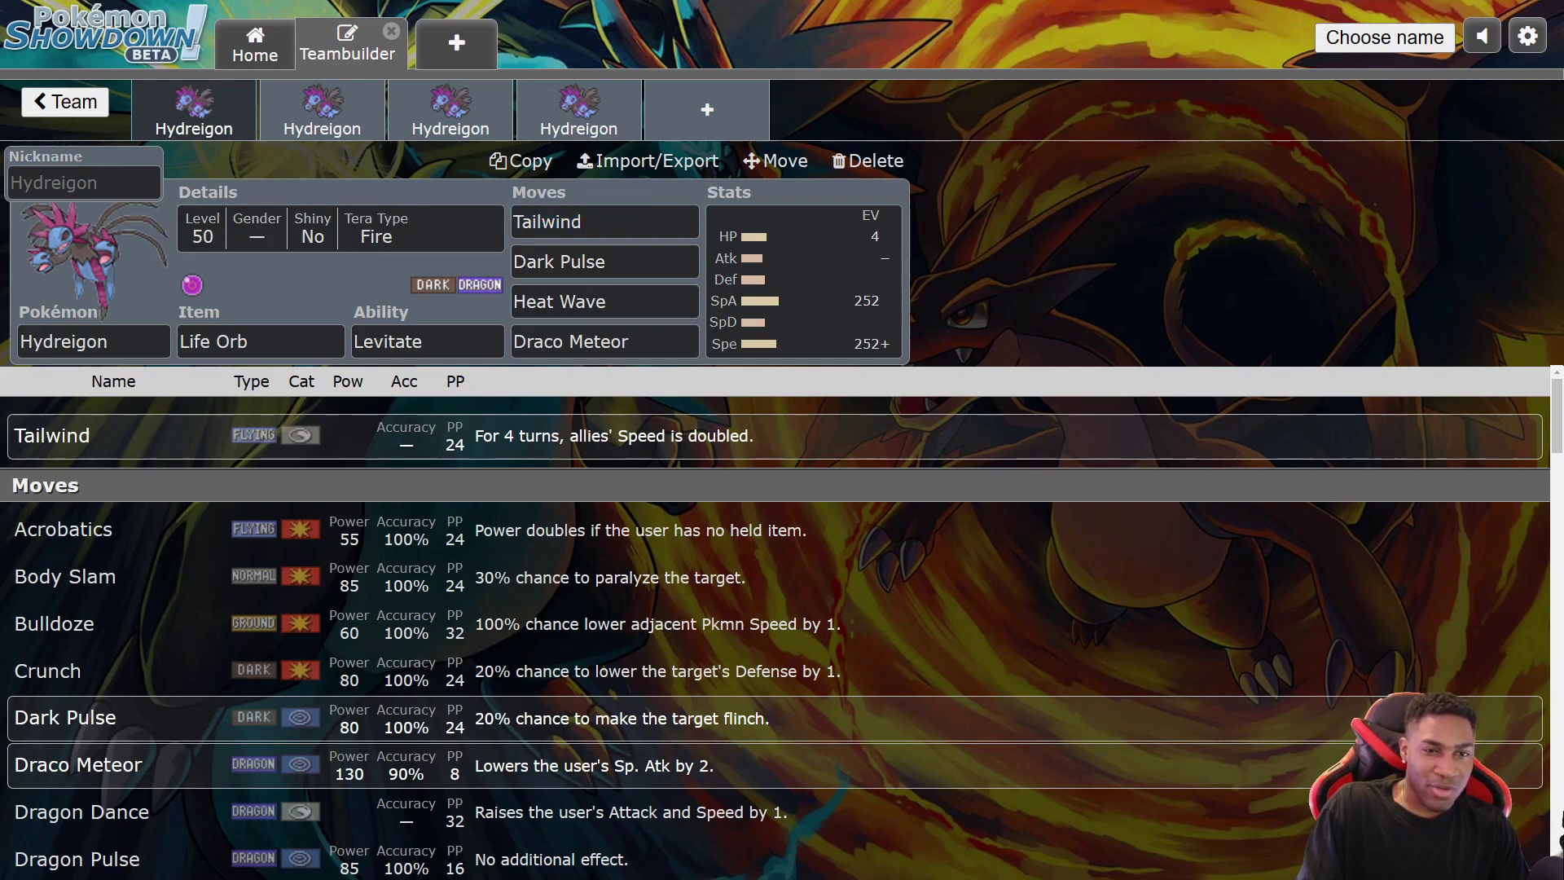
{"action": "left_click", "coordinate": [799, 293]}
{"action": "right_click", "coordinate": [410, 149]}
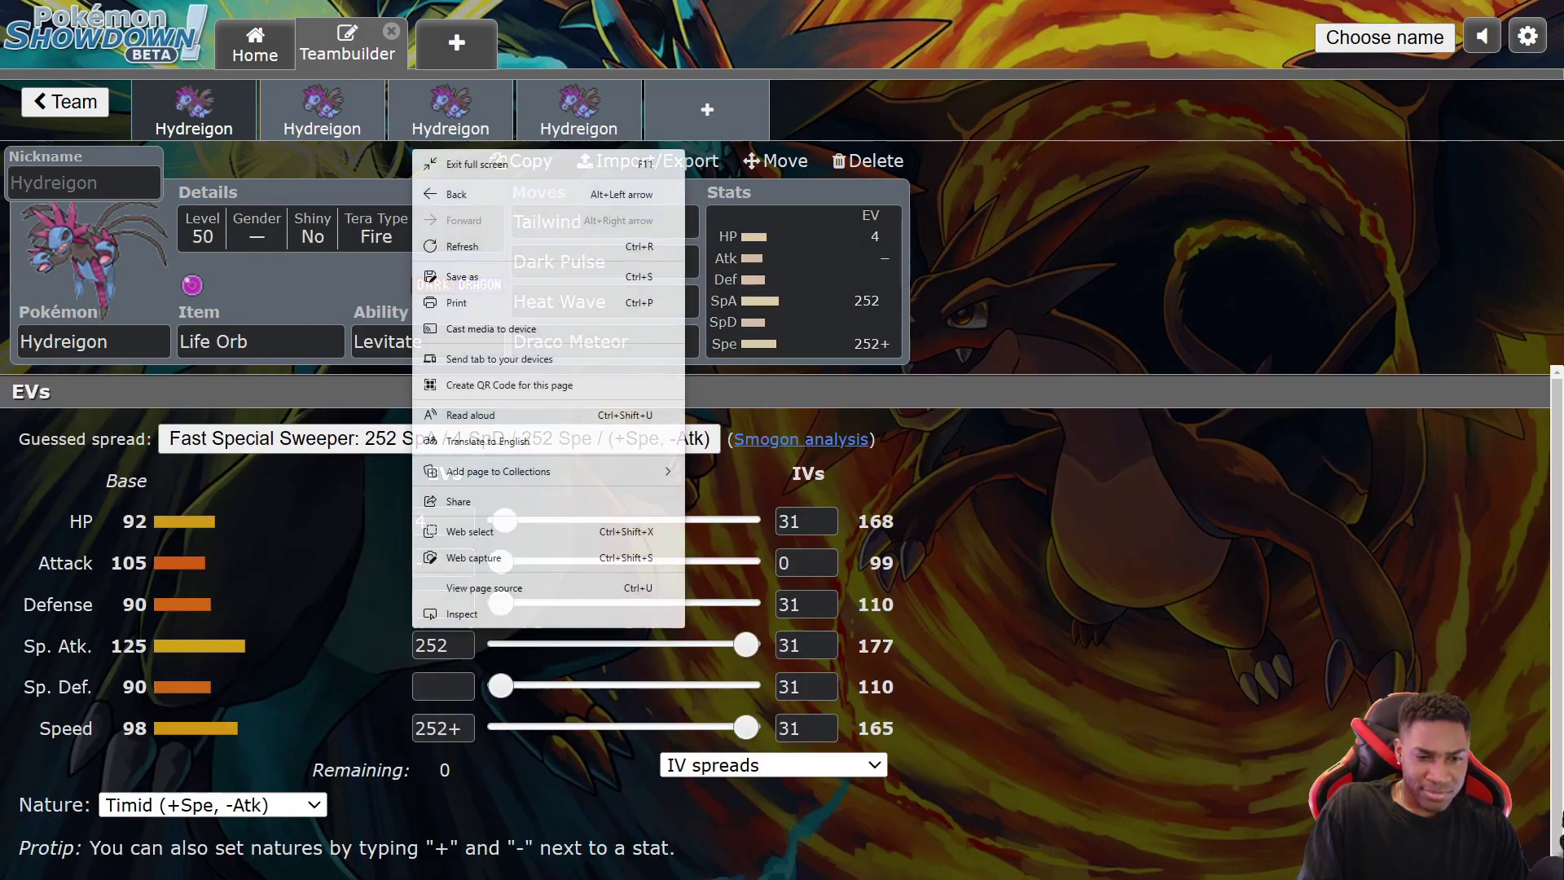
{"action": "left_click", "coordinate": [392, 157]}
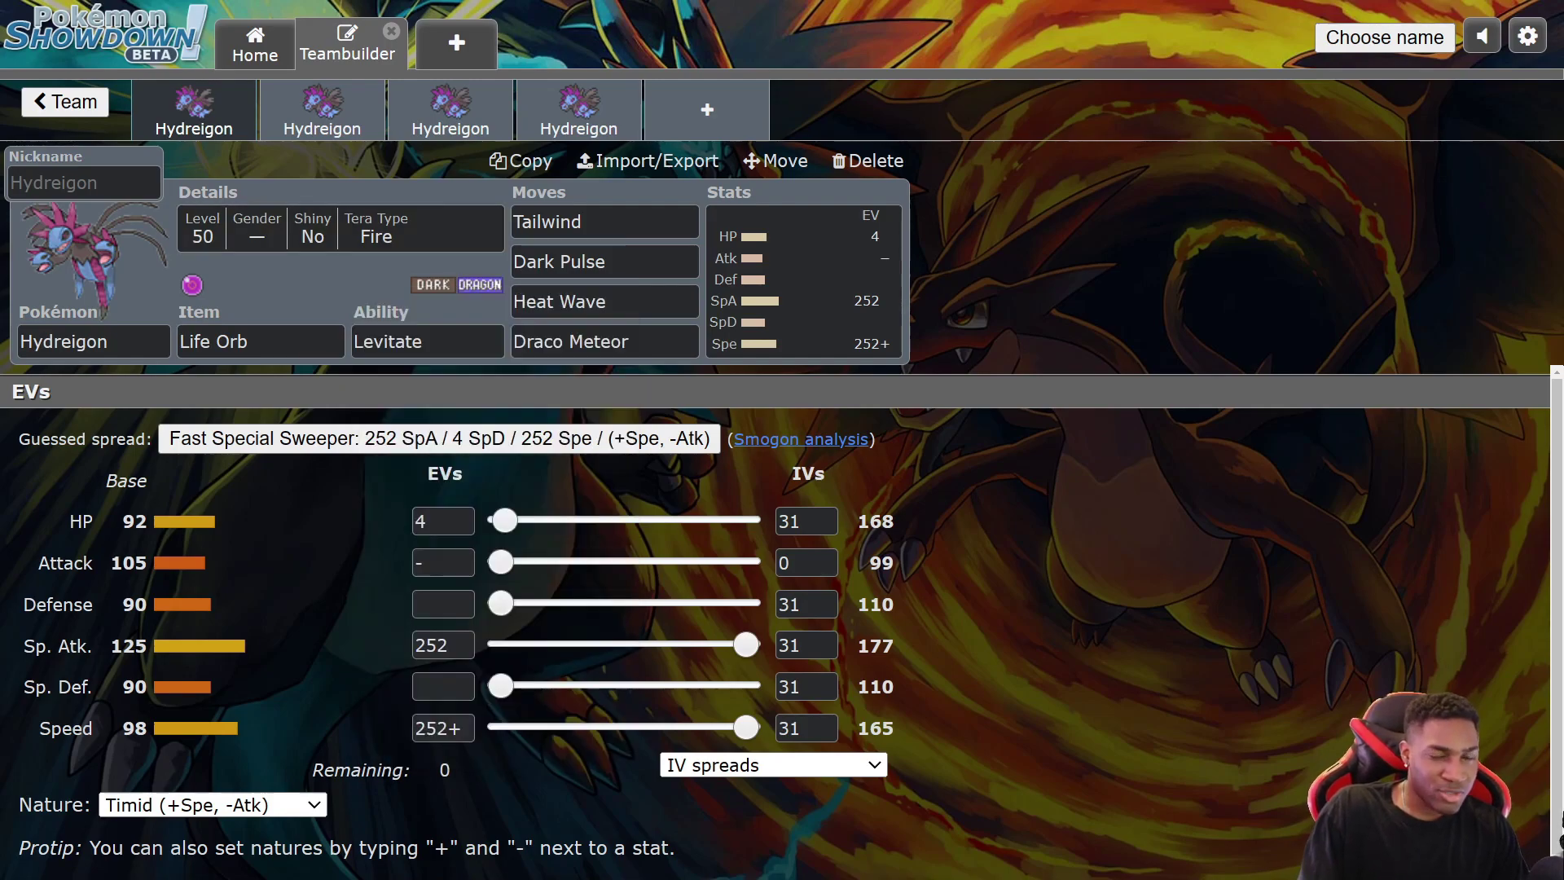
{"action": "left_click", "coordinate": [802, 298]}
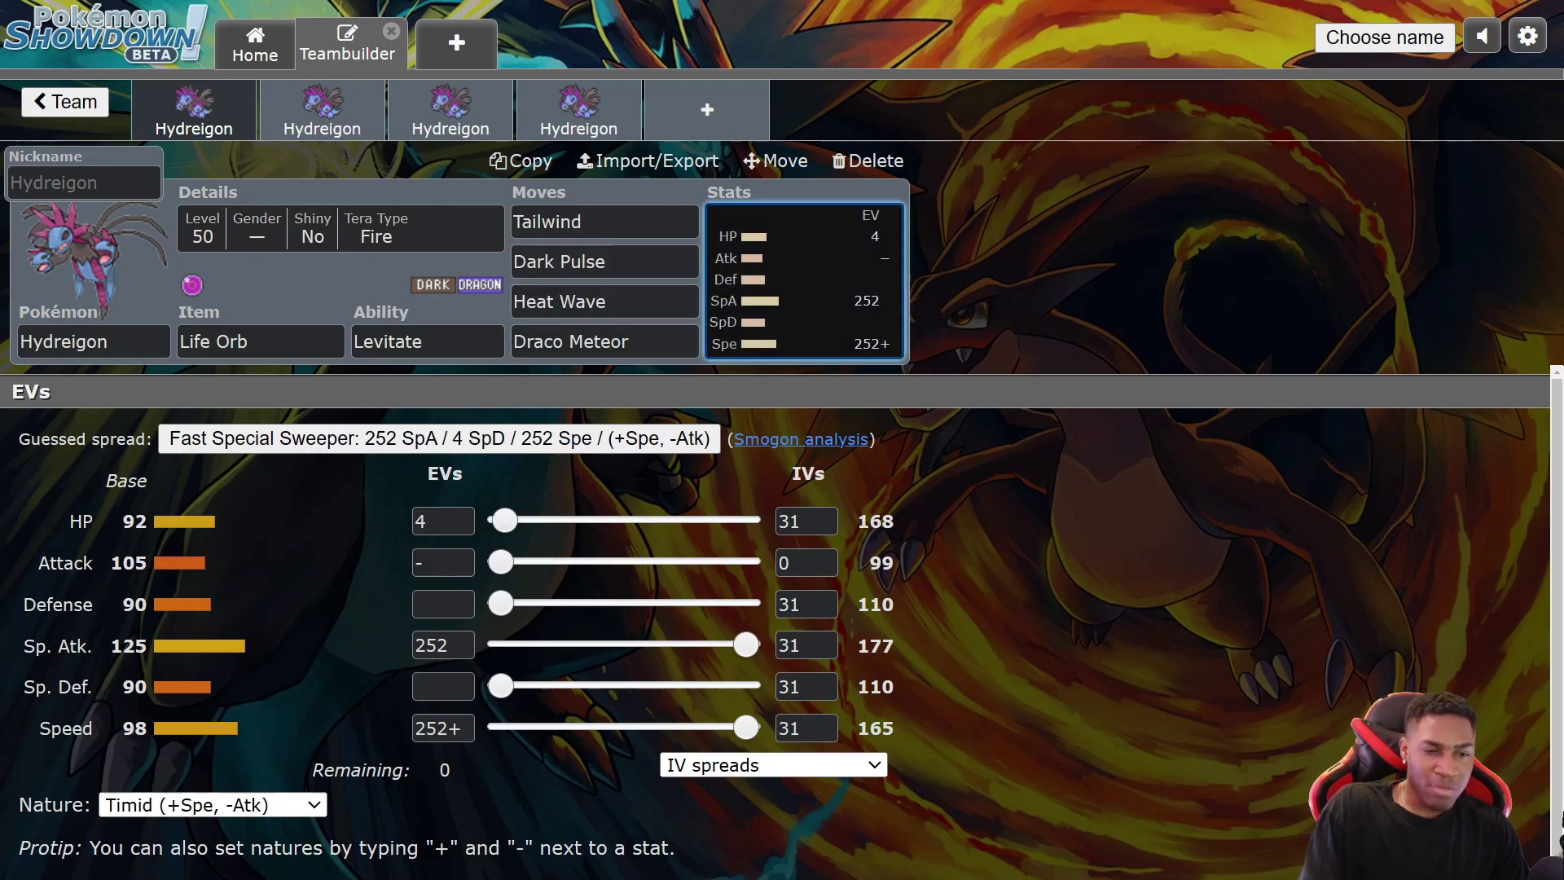
{"action": "left_click", "coordinate": [444, 605]}
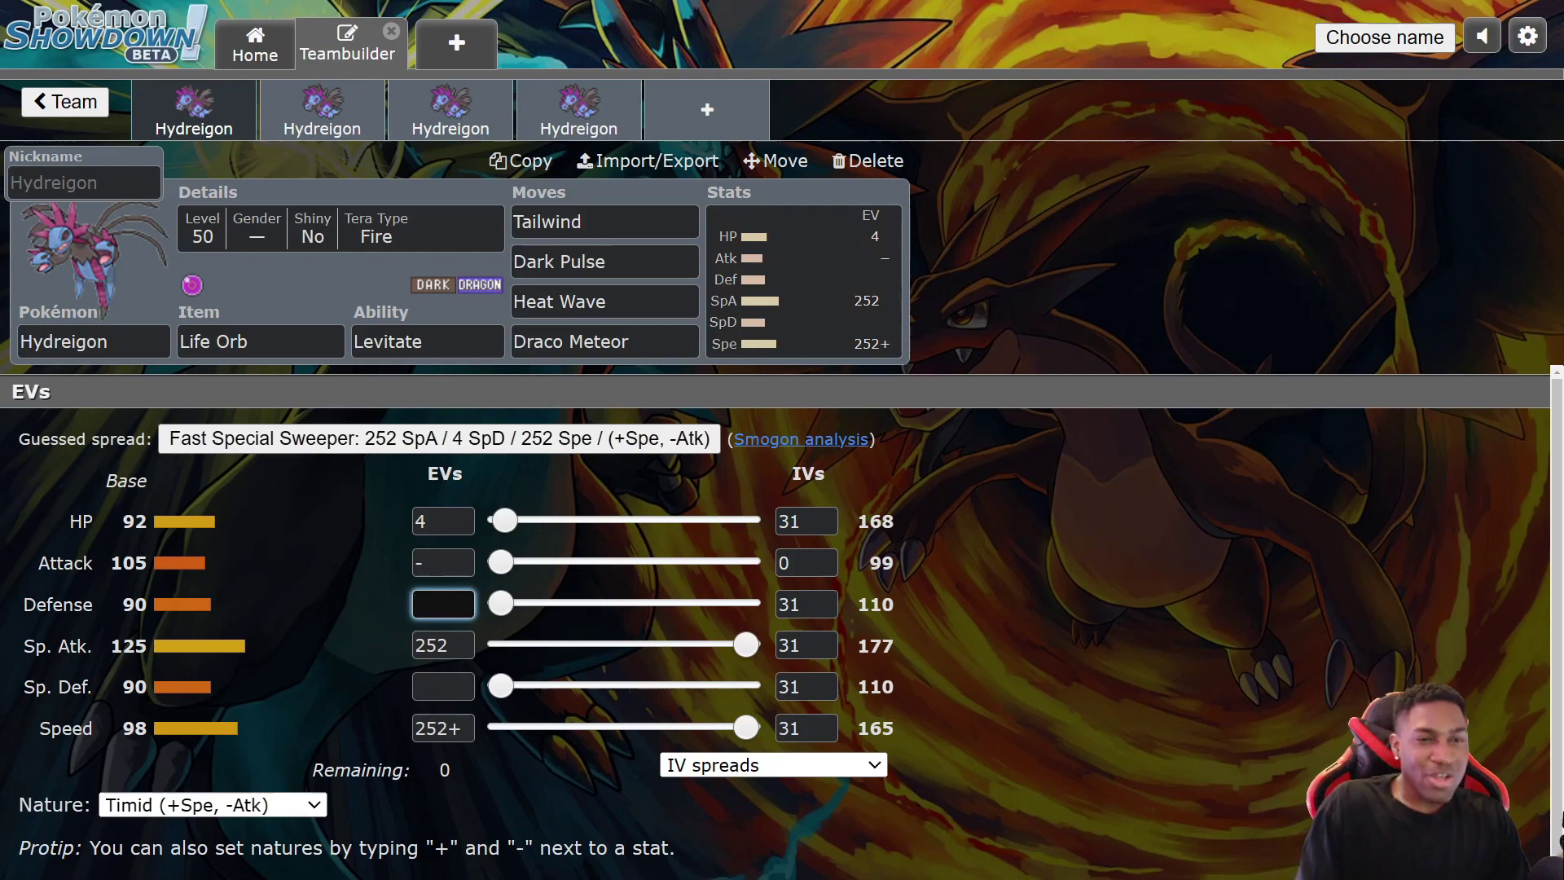
{"action": "left_click", "coordinate": [321, 111]}
{"action": "left_click", "coordinate": [194, 111]}
Add Snarl as the first move of the second Hydreigon, the one holding Assault Vest
{"action": "left_click", "coordinate": [322, 111]}
{"action": "left_click", "coordinate": [605, 221]}
{"action": "type", "text": "snarl"}
{"action": "key", "text": "Return"}
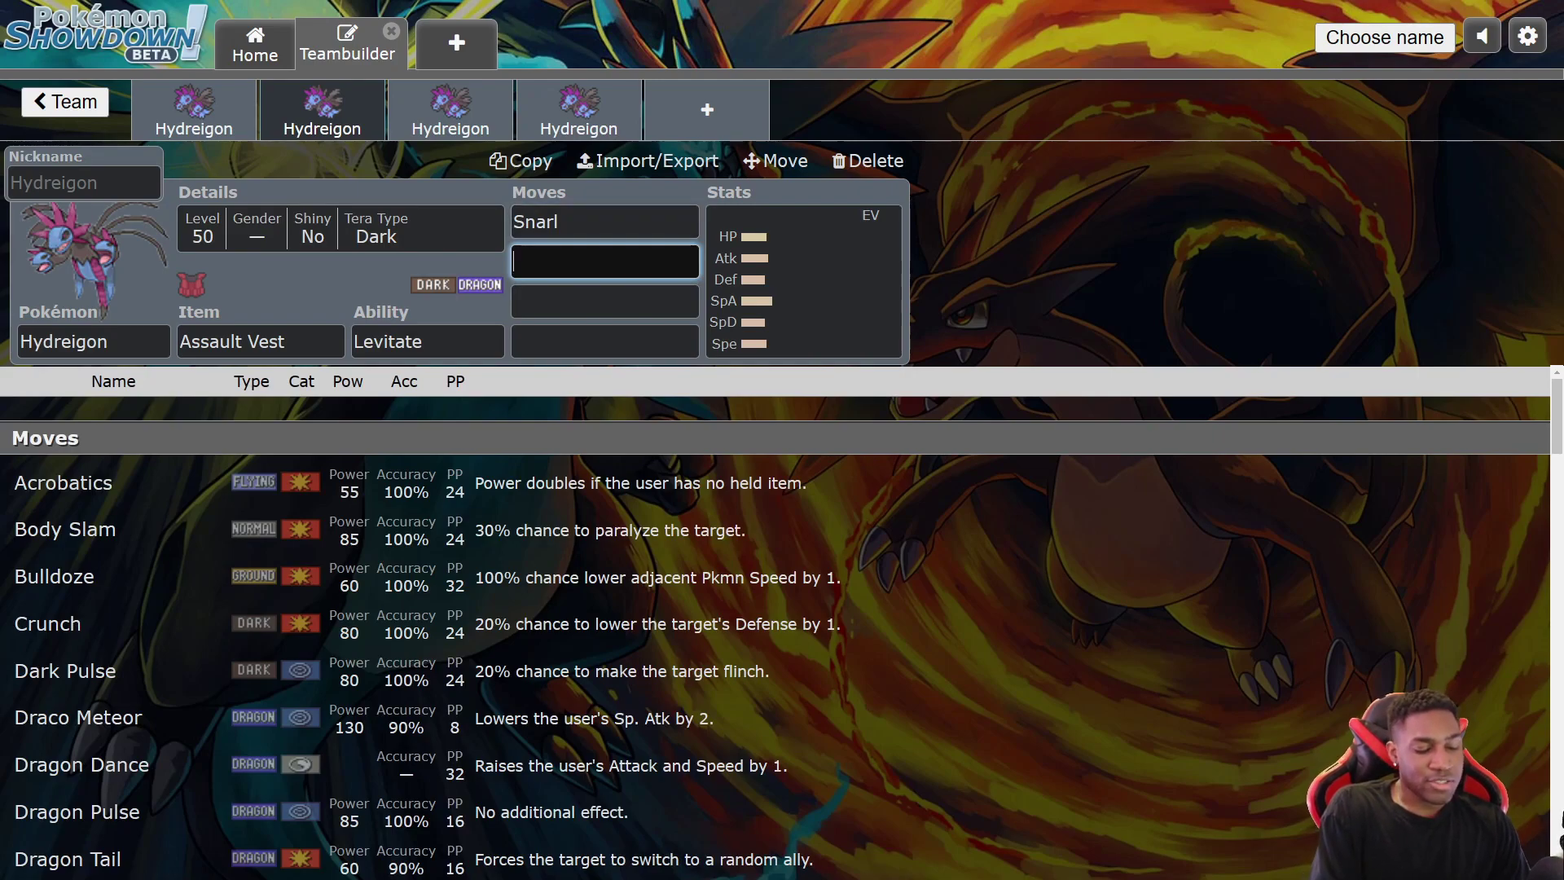
Try Heat Wave and Tera Blast in turn in the second Hydreigon's second move slot
{"action": "type", "text": "hea"}
{"action": "key", "text": "Down"}
{"action": "key", "text": "Return"}
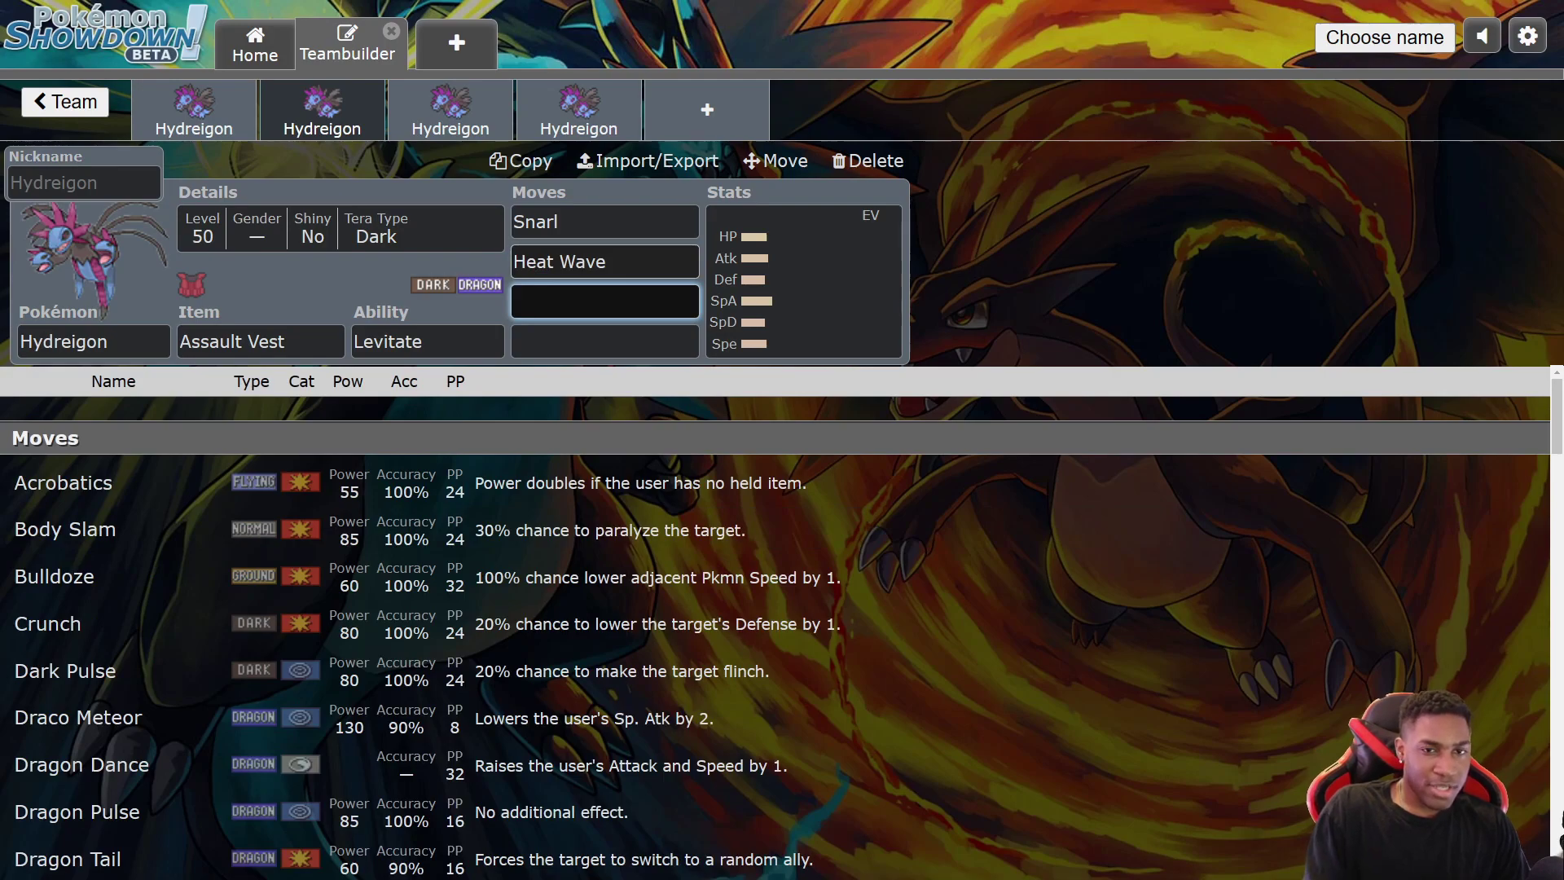
{"action": "key", "text": "shift+Tab"}
{"action": "type", "text": "tera"}
{"action": "key", "text": "Return"}
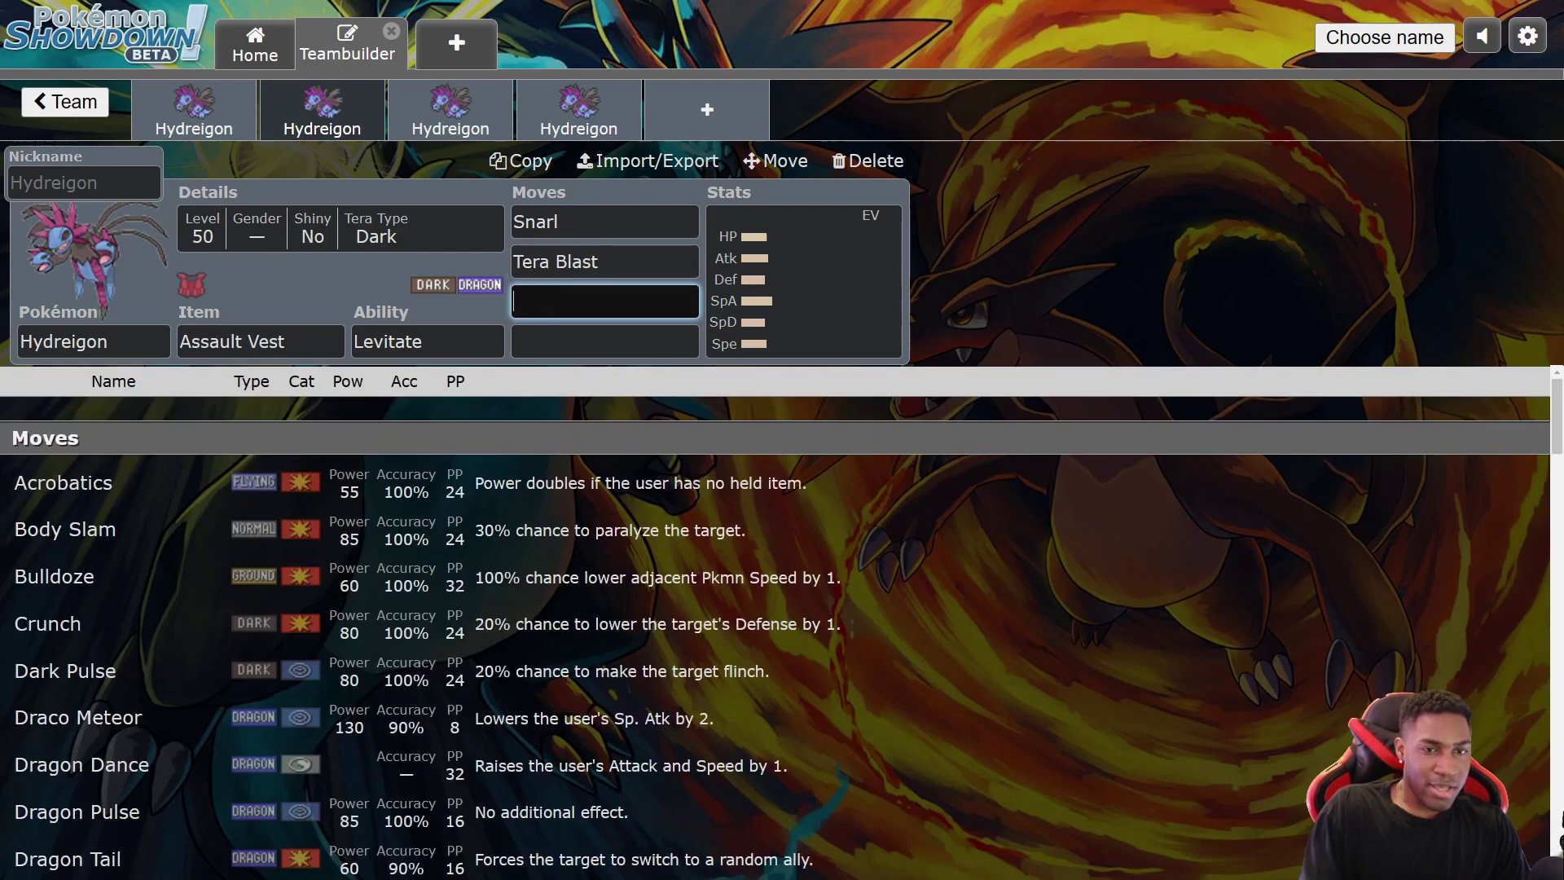
Set the second Hydreigon's second move to Flash Cannon and its Tera Type to Steel
{"action": "left_click", "coordinate": [557, 261]}
{"action": "type", "text": "flasht"}
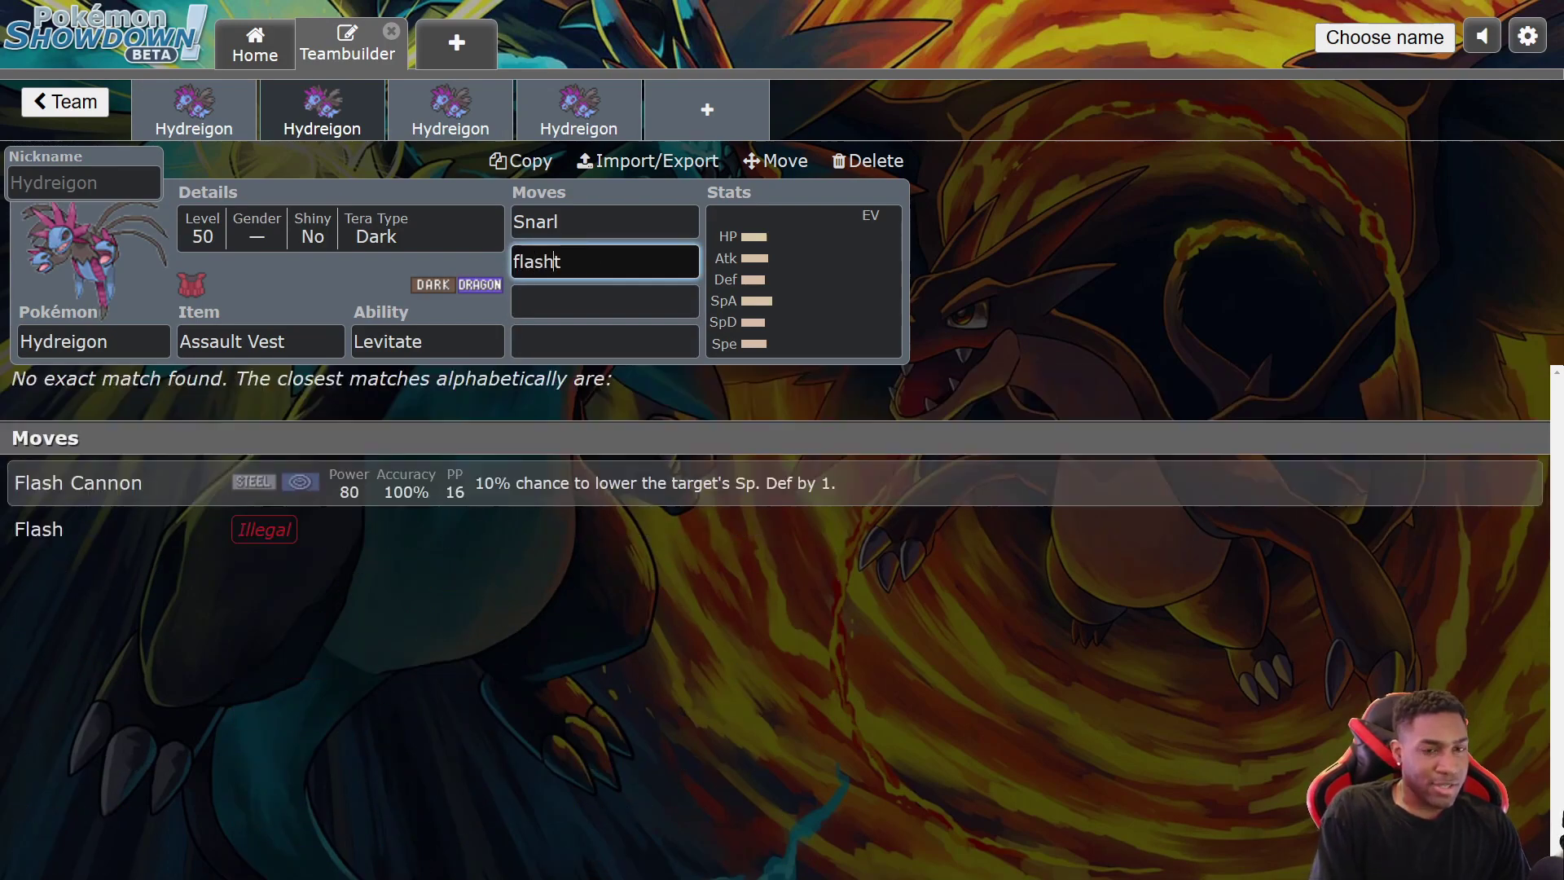
{"action": "key", "text": "Return"}
{"action": "left_click", "coordinate": [340, 229]}
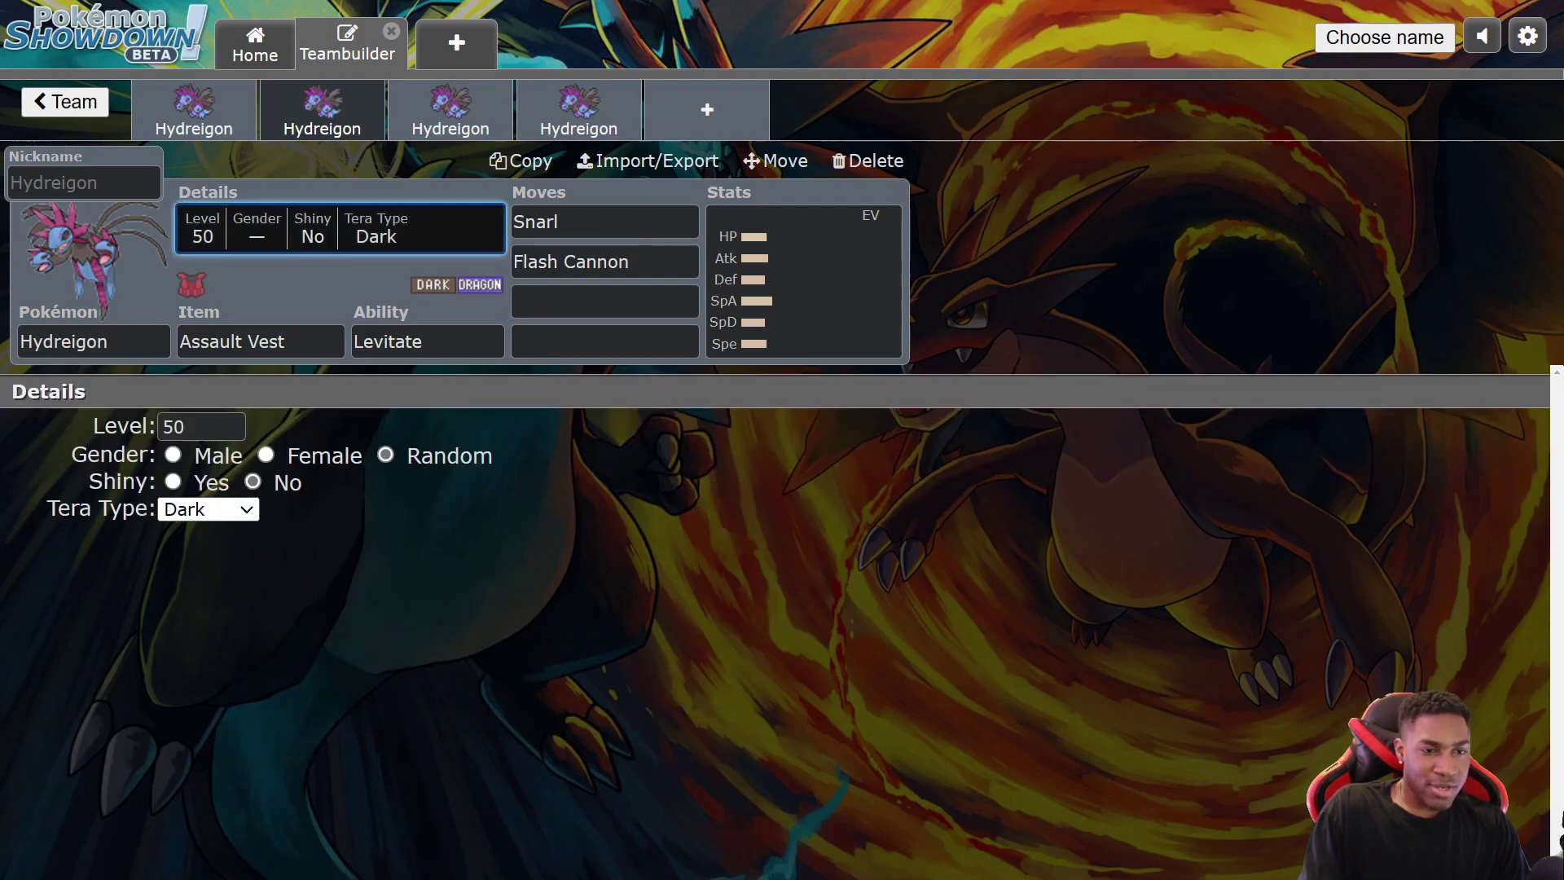
{"action": "left_click", "coordinate": [209, 509]}
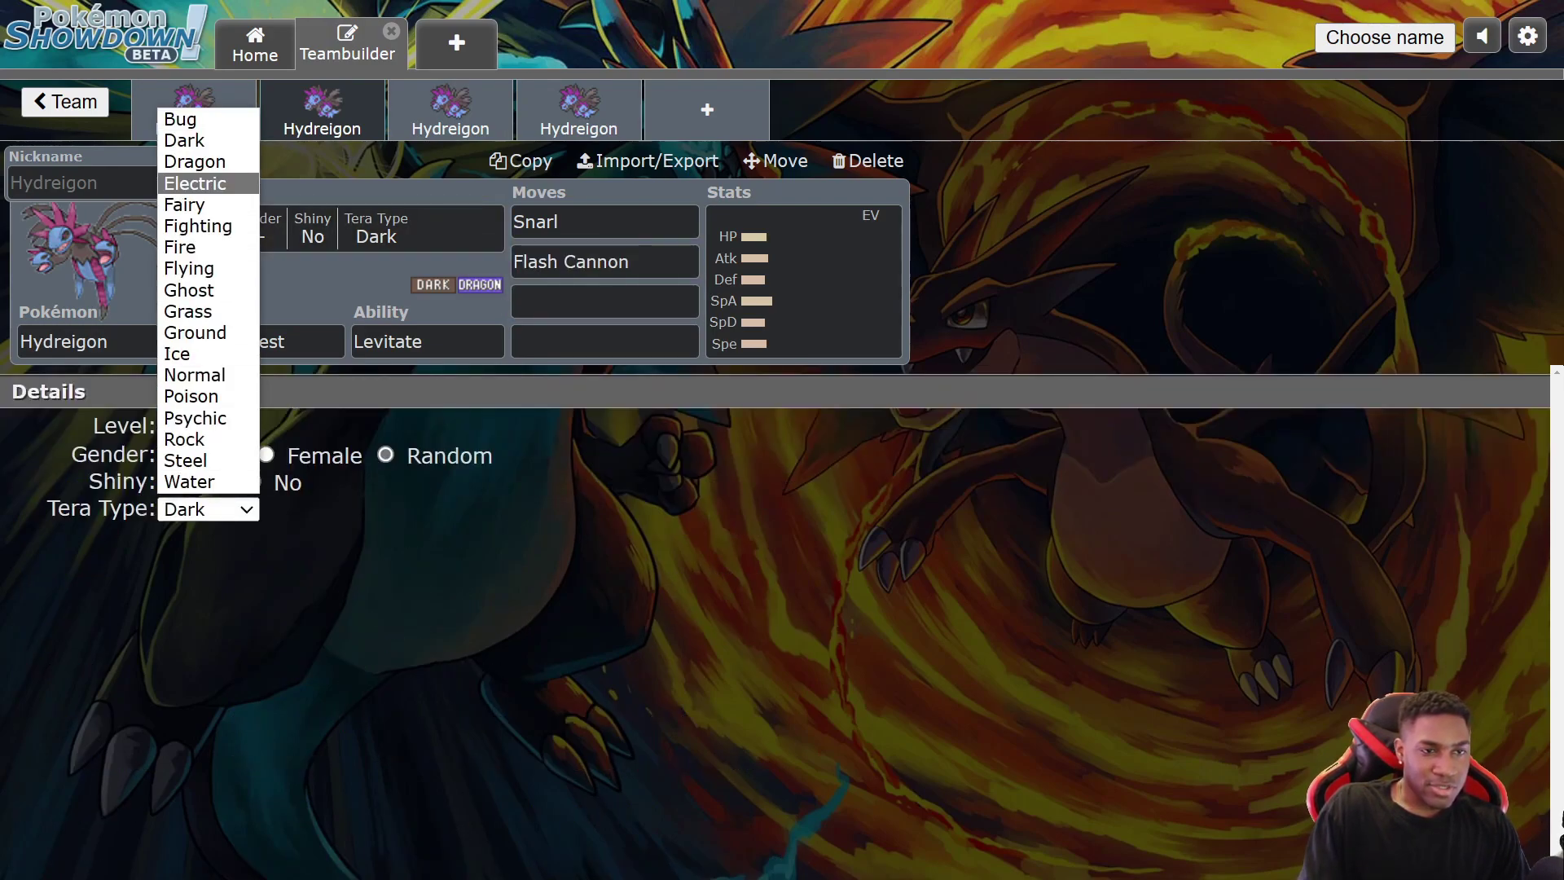
{"action": "left_click", "coordinate": [186, 461]}
Try Dragon Pulse in the second Hydreigon's fourth move slot
{"action": "left_click", "coordinate": [577, 302]}
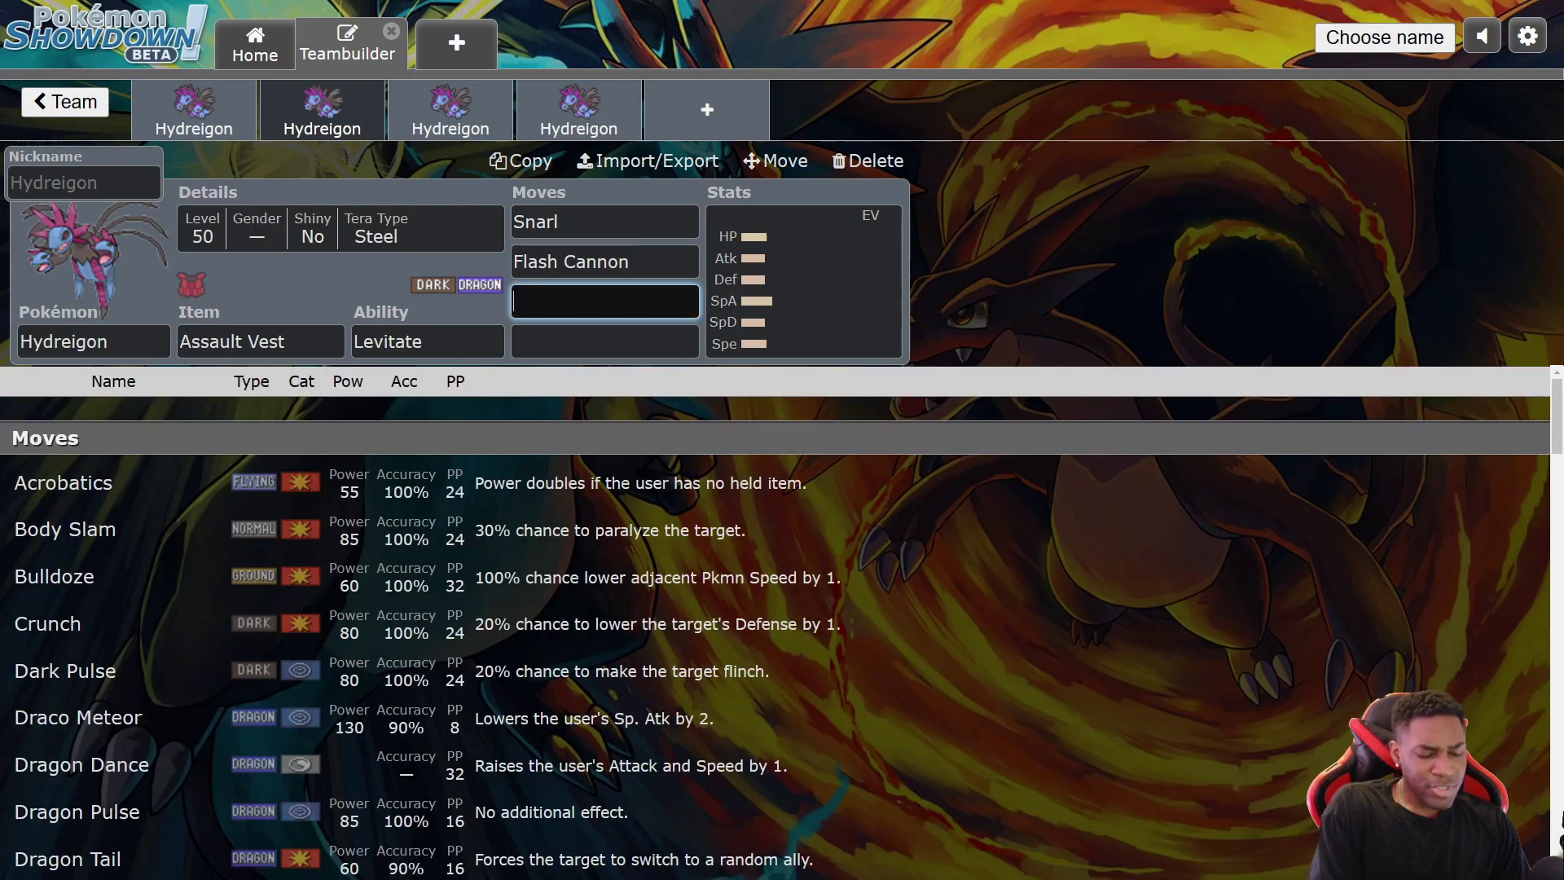
{"action": "type", "text": "d"}
{"action": "key", "text": "BackSpace"}
{"action": "key", "text": "Tab"}
{"action": "type", "text": "d"}
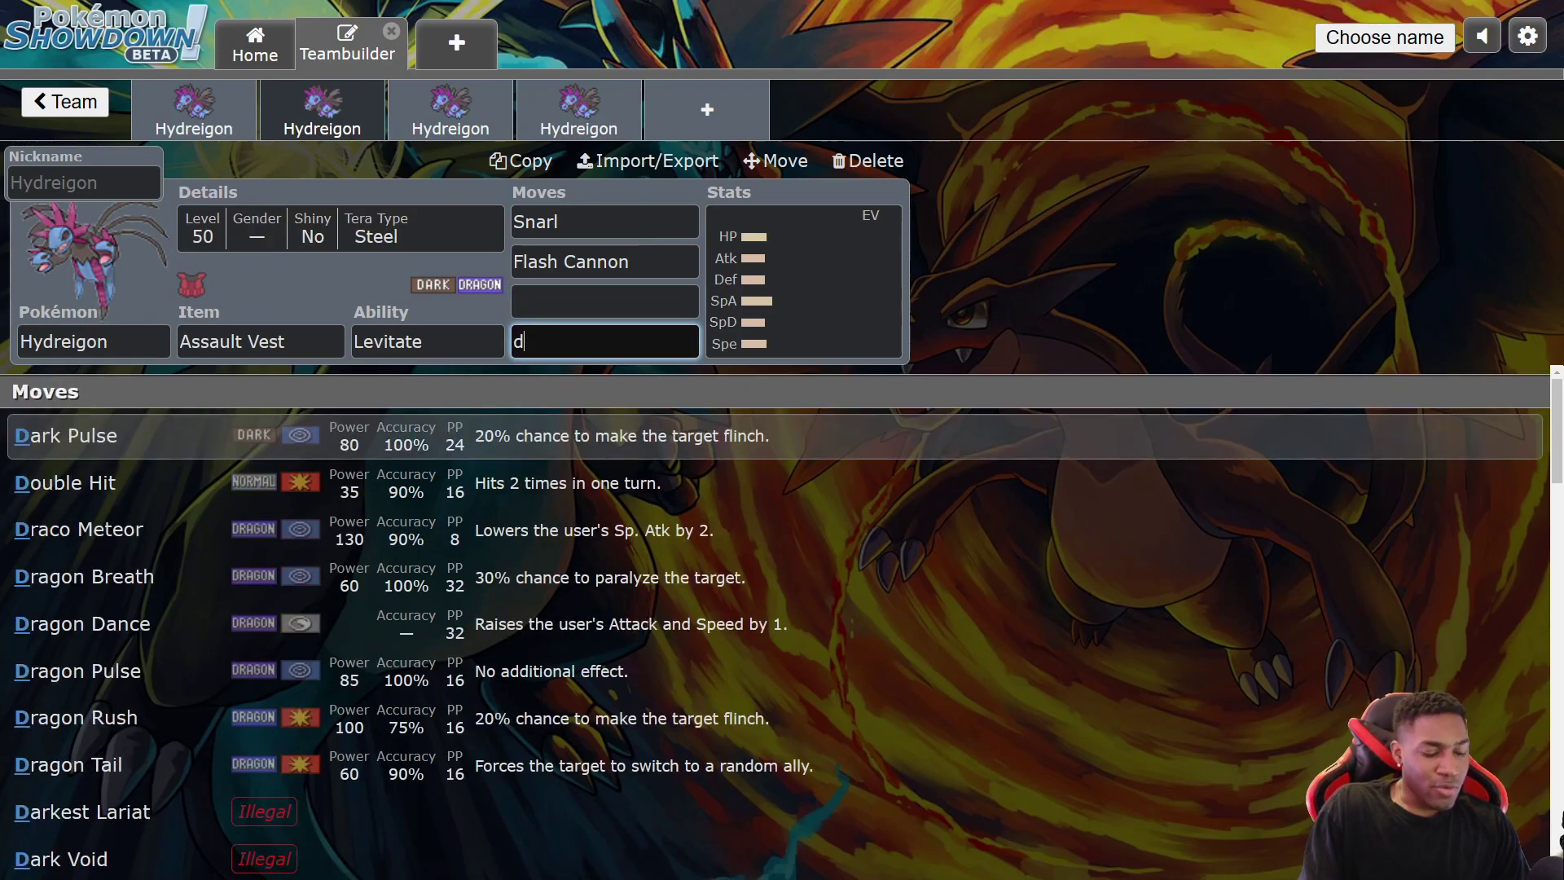
{"action": "type", "text": "ra"}
{"action": "key", "text": "BackSpace"}
{"action": "type", "text": "rac"}
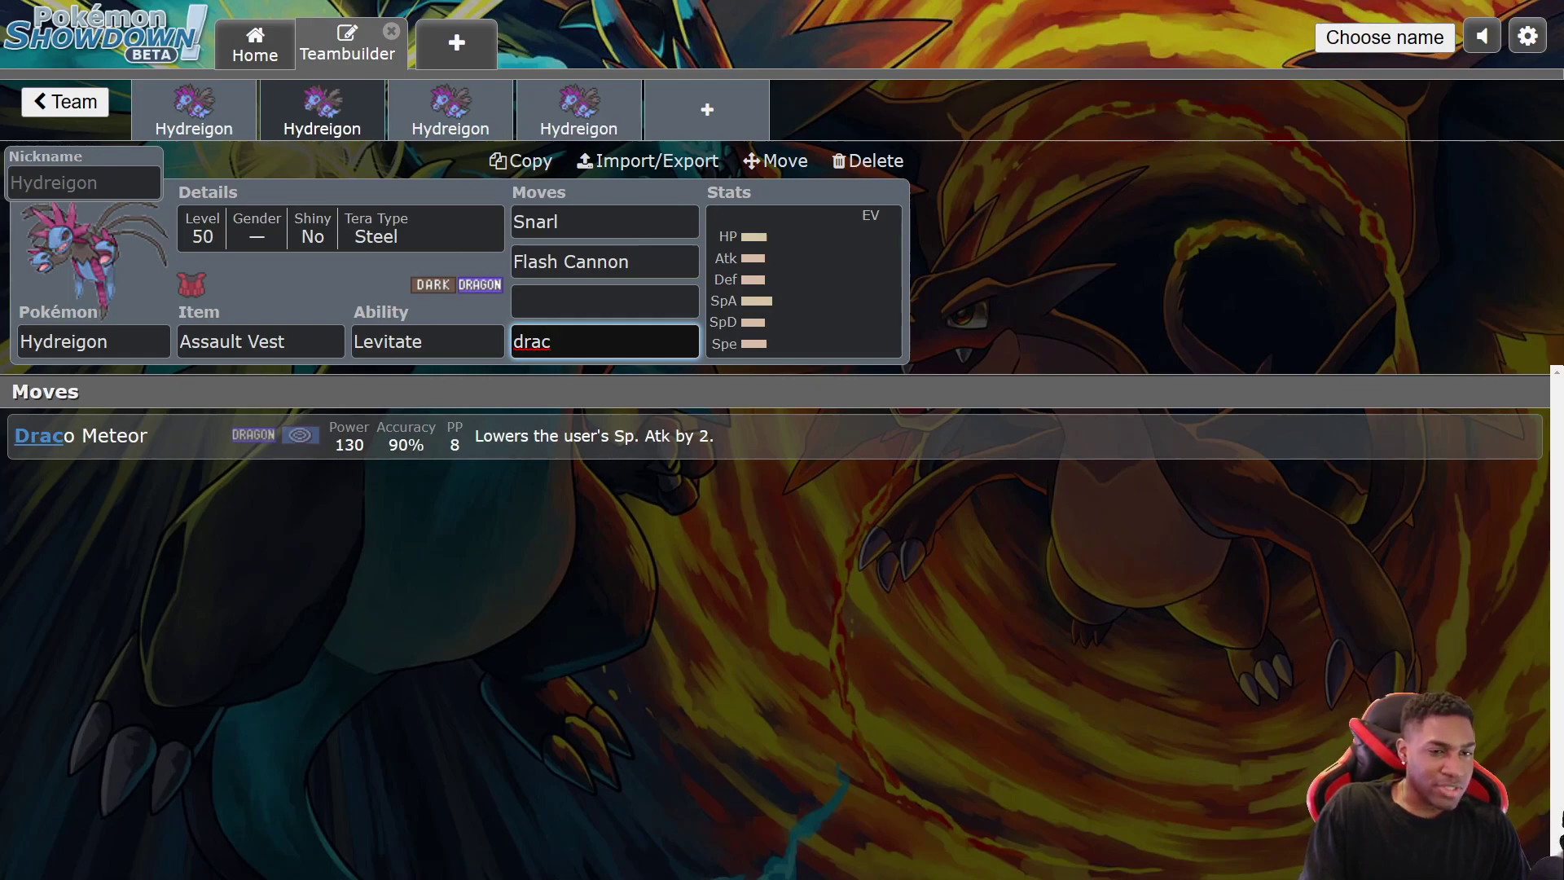
{"action": "right_click", "coordinate": [385, 275]}
{"action": "left_click", "coordinate": [383, 274]}
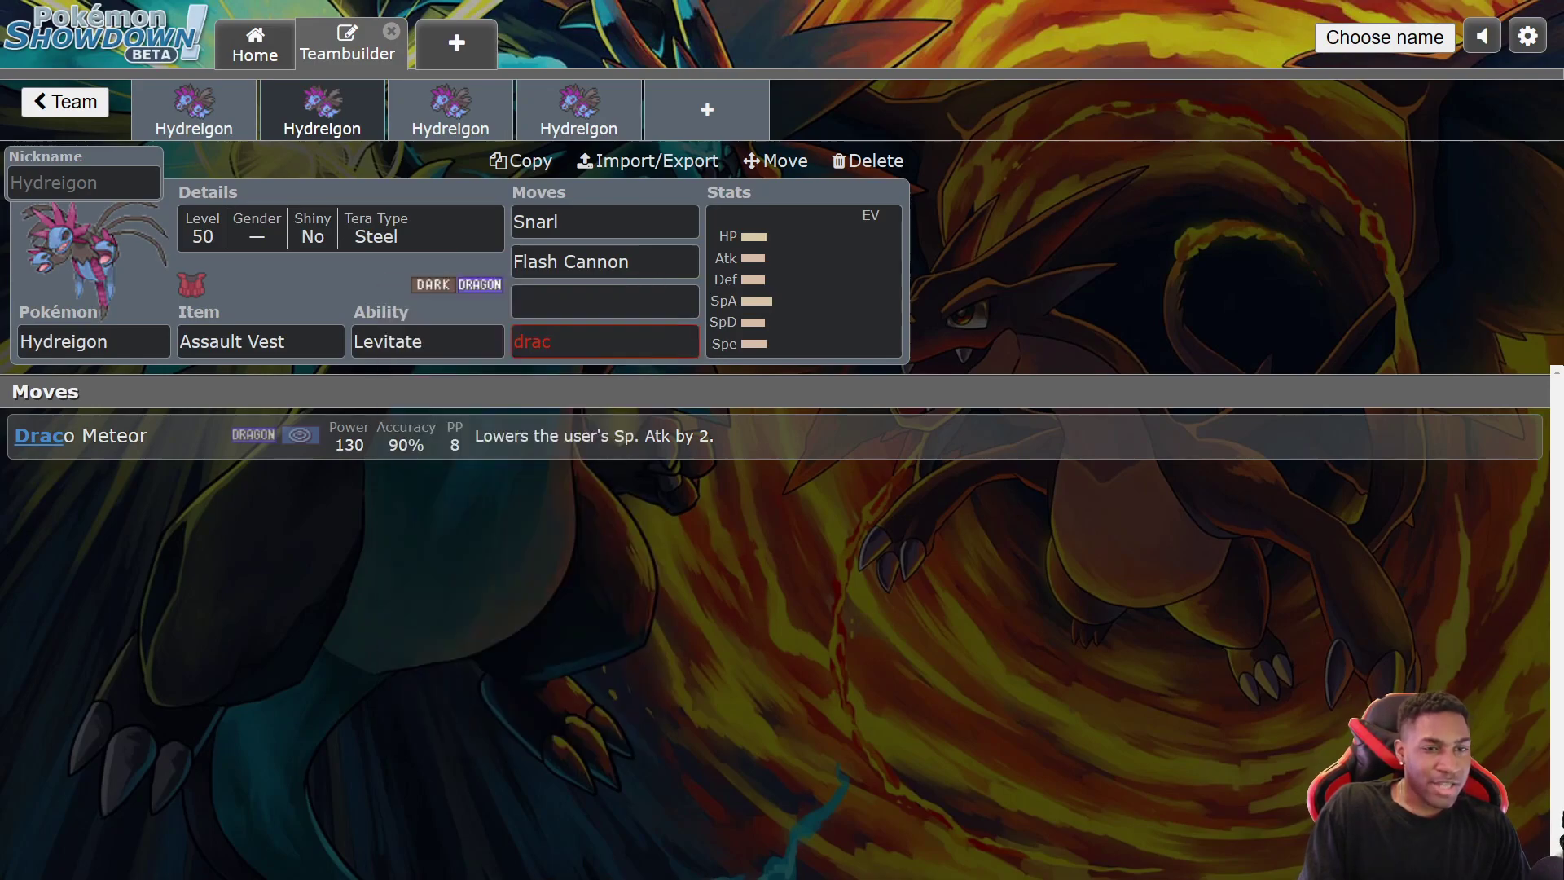
{"action": "left_click_drag", "start_coordinate": [562, 342], "coordinate": [494, 342]}
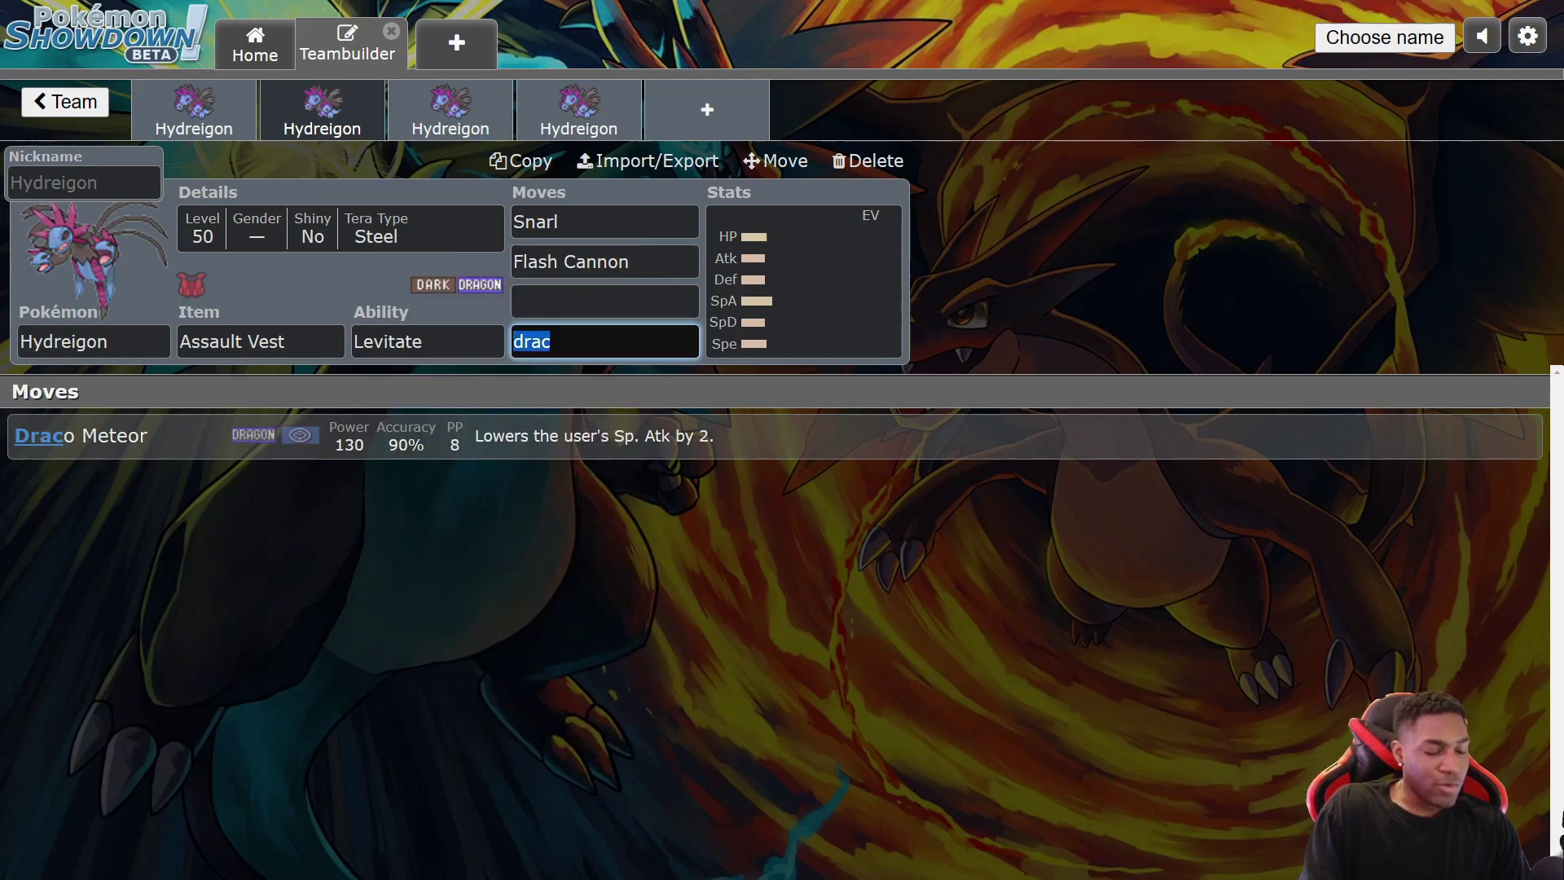
{"action": "type", "text": "dragon"}
{"action": "left_click", "coordinate": [521, 530]}
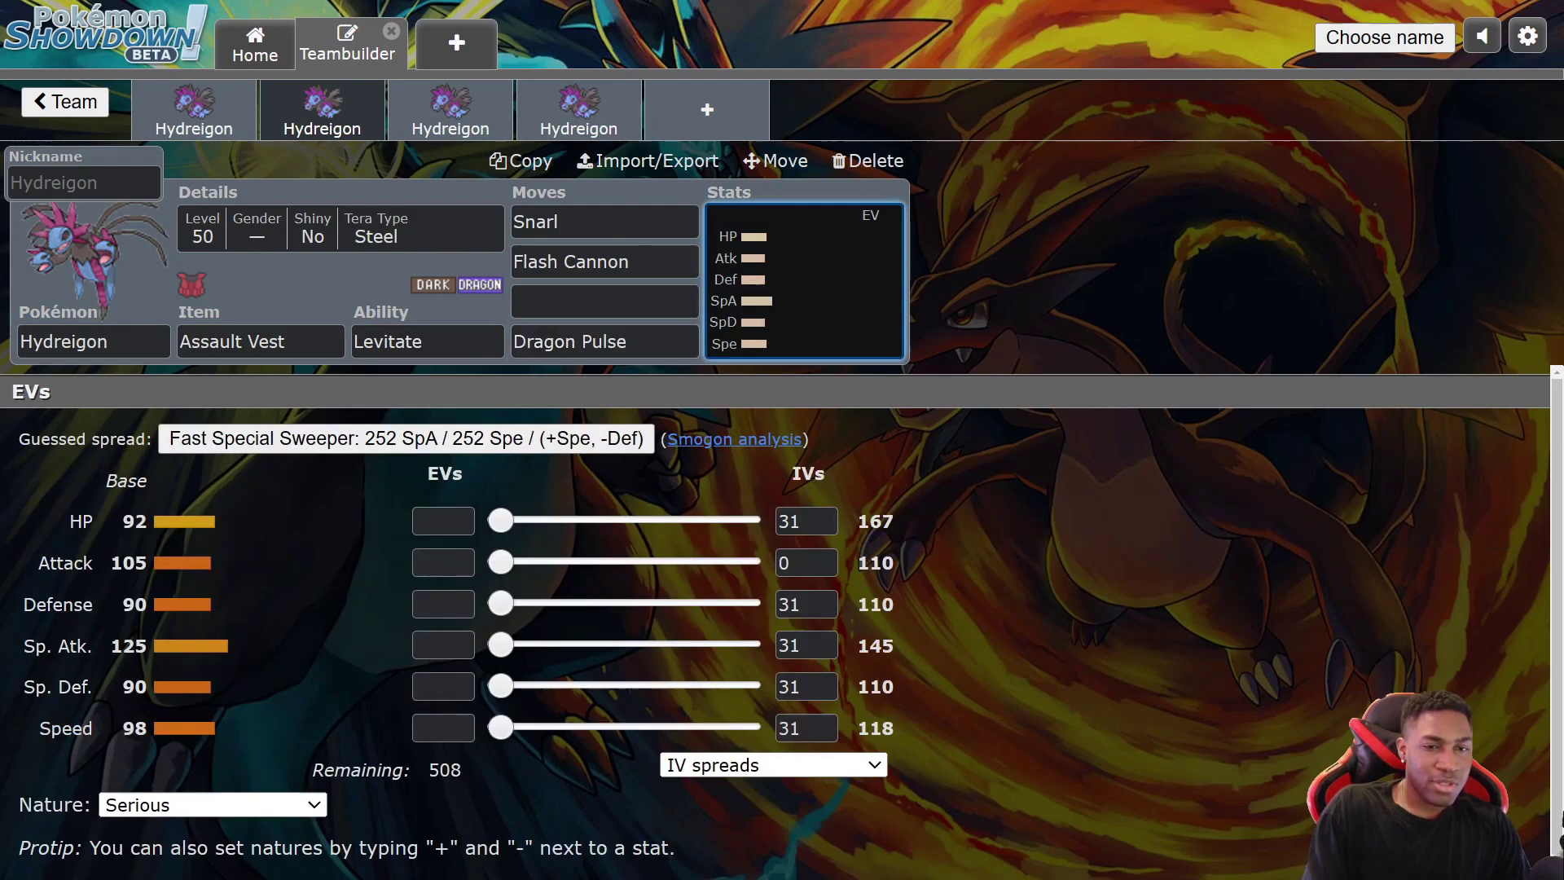
Set the second Hydreigon's third move to Dark Pulse
{"action": "left_click", "coordinate": [575, 342]}
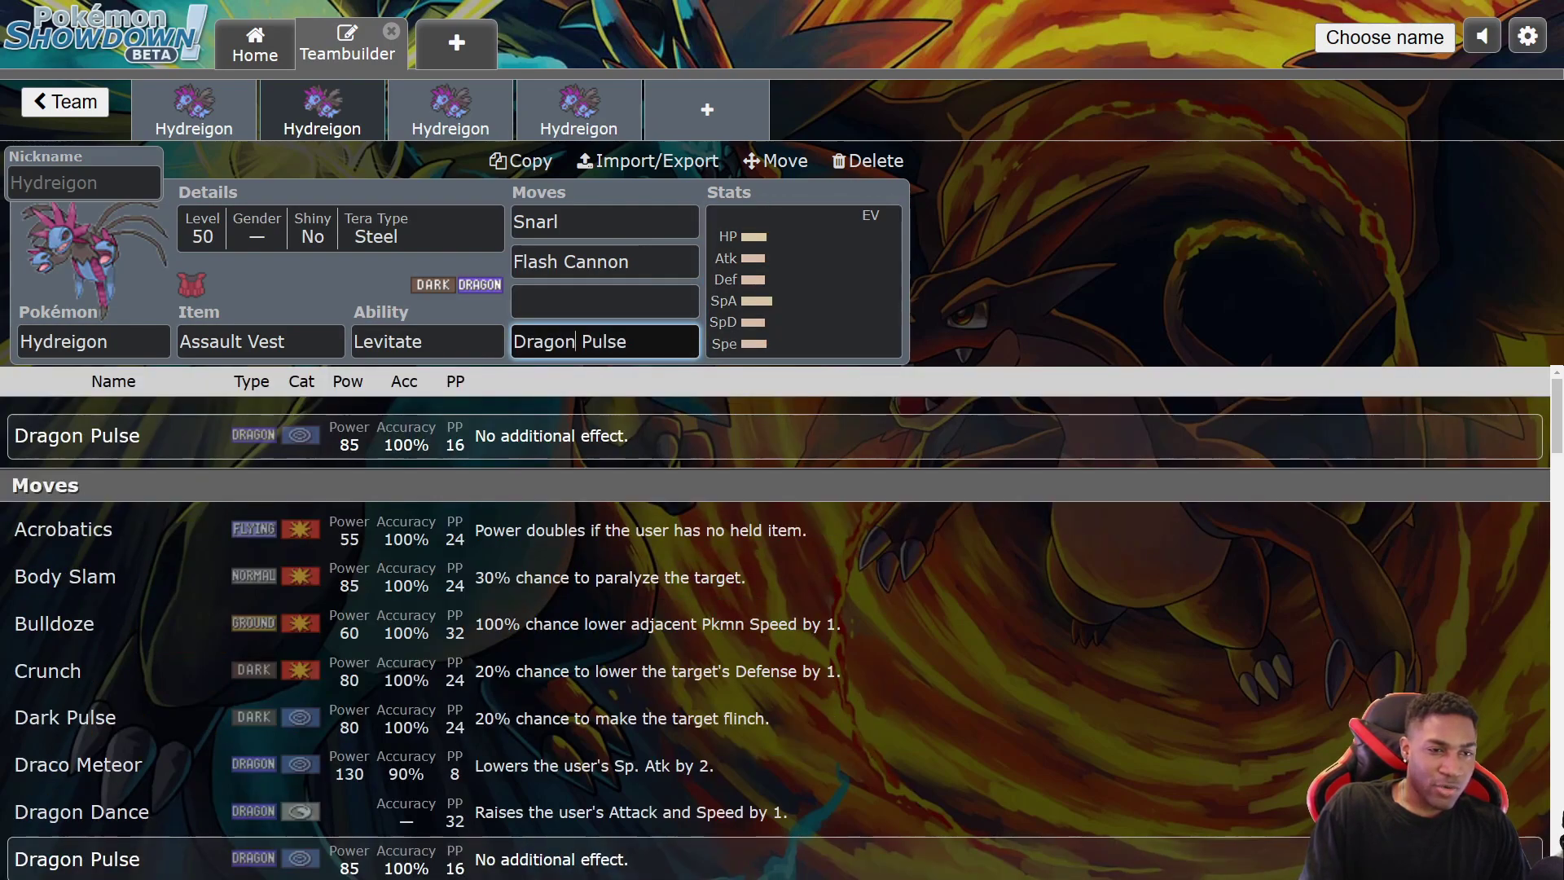
{"action": "left_click", "coordinate": [575, 302]}
{"action": "type", "text": "dar"}
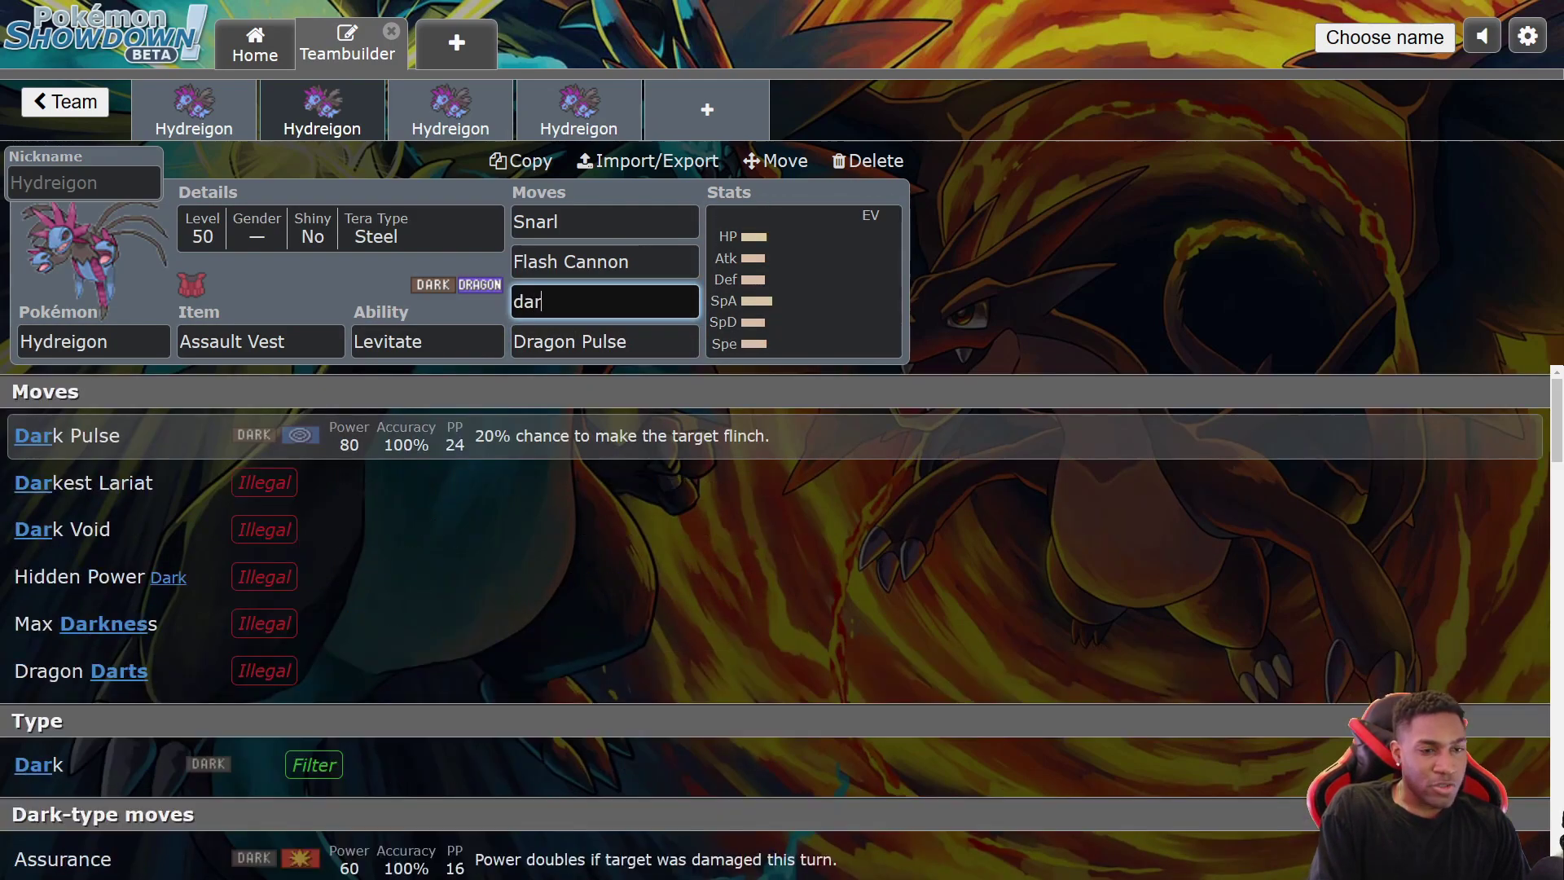
{"action": "key", "text": "Return"}
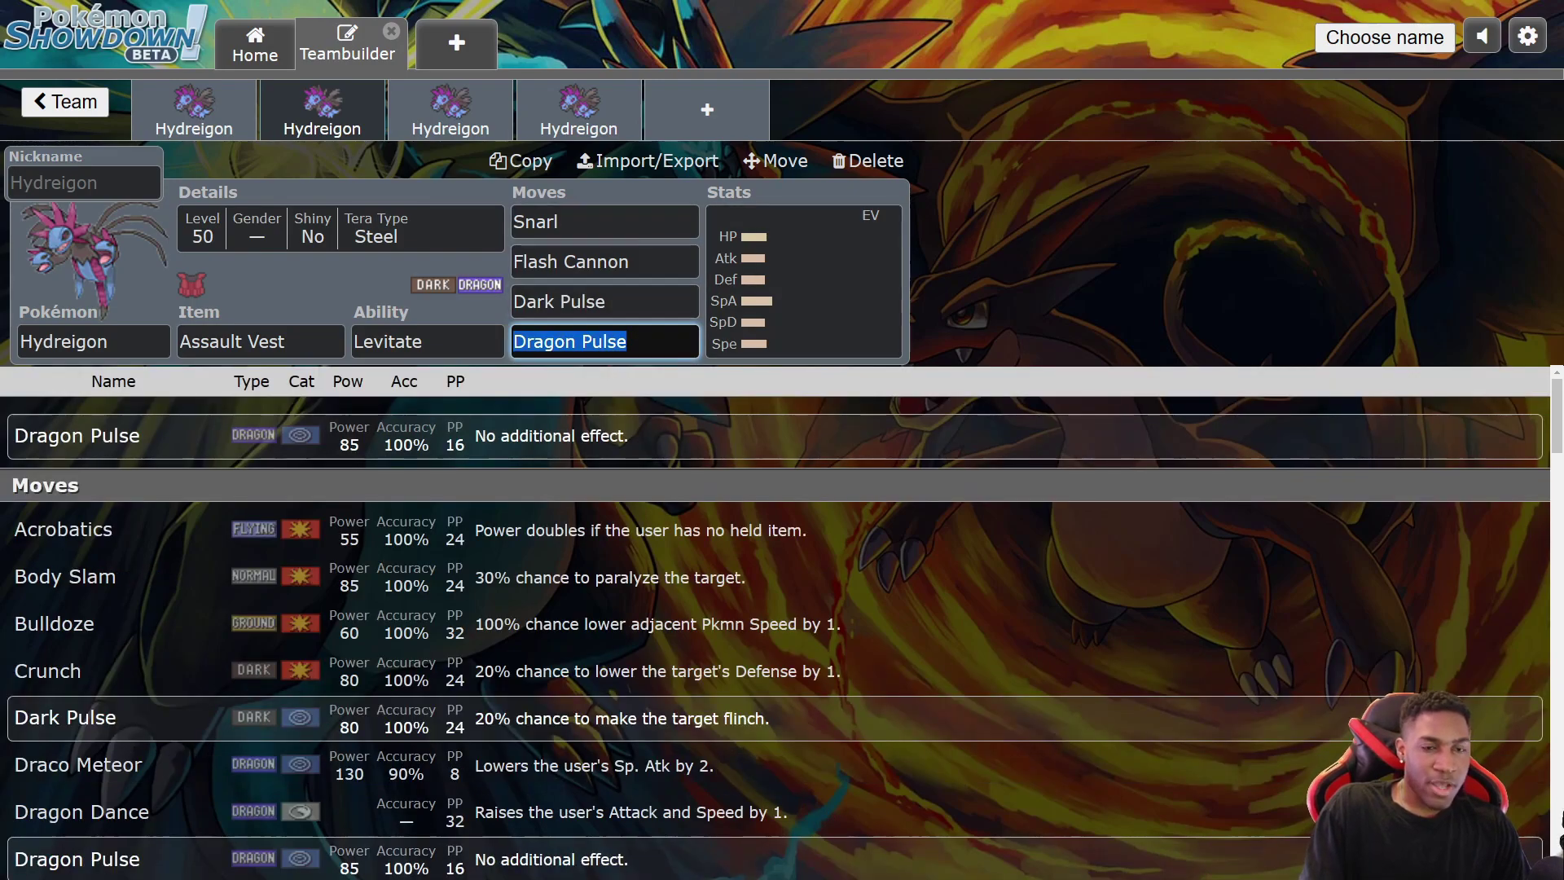
{"action": "left_click", "coordinate": [961, 269]}
Try an EV spread of 132 Sp. Atk. and 20 HP on the second Hydreigon
{"action": "left_click", "coordinate": [815, 281]}
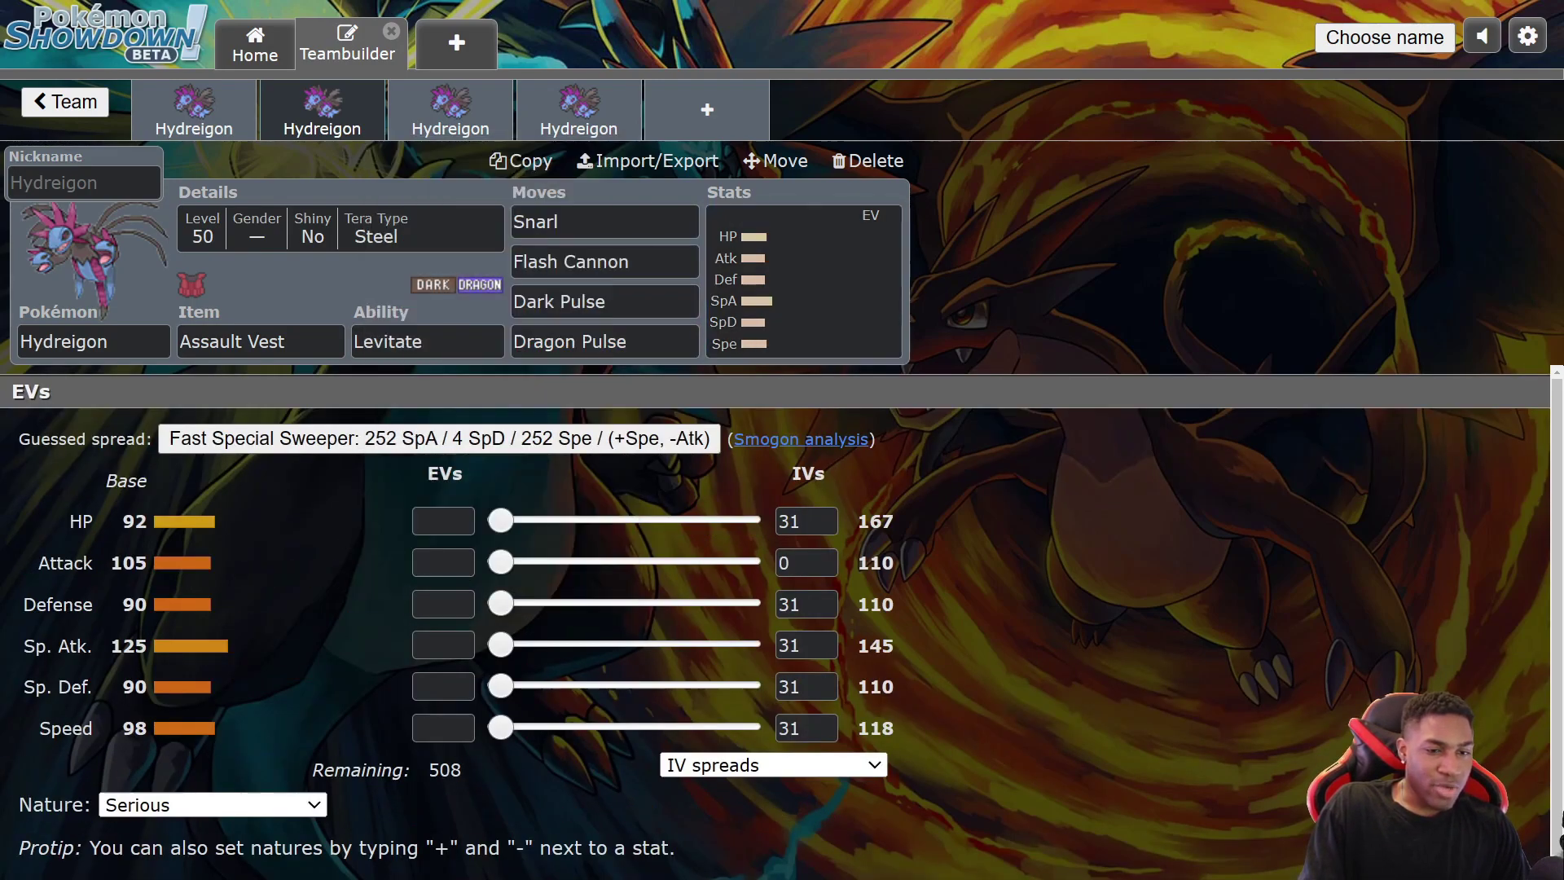
{"action": "left_click_drag", "start_coordinate": [500, 644], "coordinate": [575, 645]}
{"action": "key", "text": "Right"}
{"action": "key", "text": "Right"}
{"action": "key", "text": "Right"}
{"action": "key", "text": "Right"}
{"action": "key", "text": "Right"}
{"action": "key", "text": "Right"}
{"action": "key", "text": "Right"}
{"action": "key", "text": "Right"}
{"action": "key", "text": "Right"}
{"action": "key", "text": "Right"}
{"action": "key", "text": "Right"}
{"action": "key", "text": "Right"}
{"action": "key", "text": "Right"}
{"action": "key", "text": "Right"}
{"action": "key", "text": "Right"}
{"action": "key", "text": "Right"}
{"action": "key", "text": "Right"}
{"action": "key", "text": "Right"}
{"action": "key", "text": "Right"}
{"action": "key", "text": "Right"}
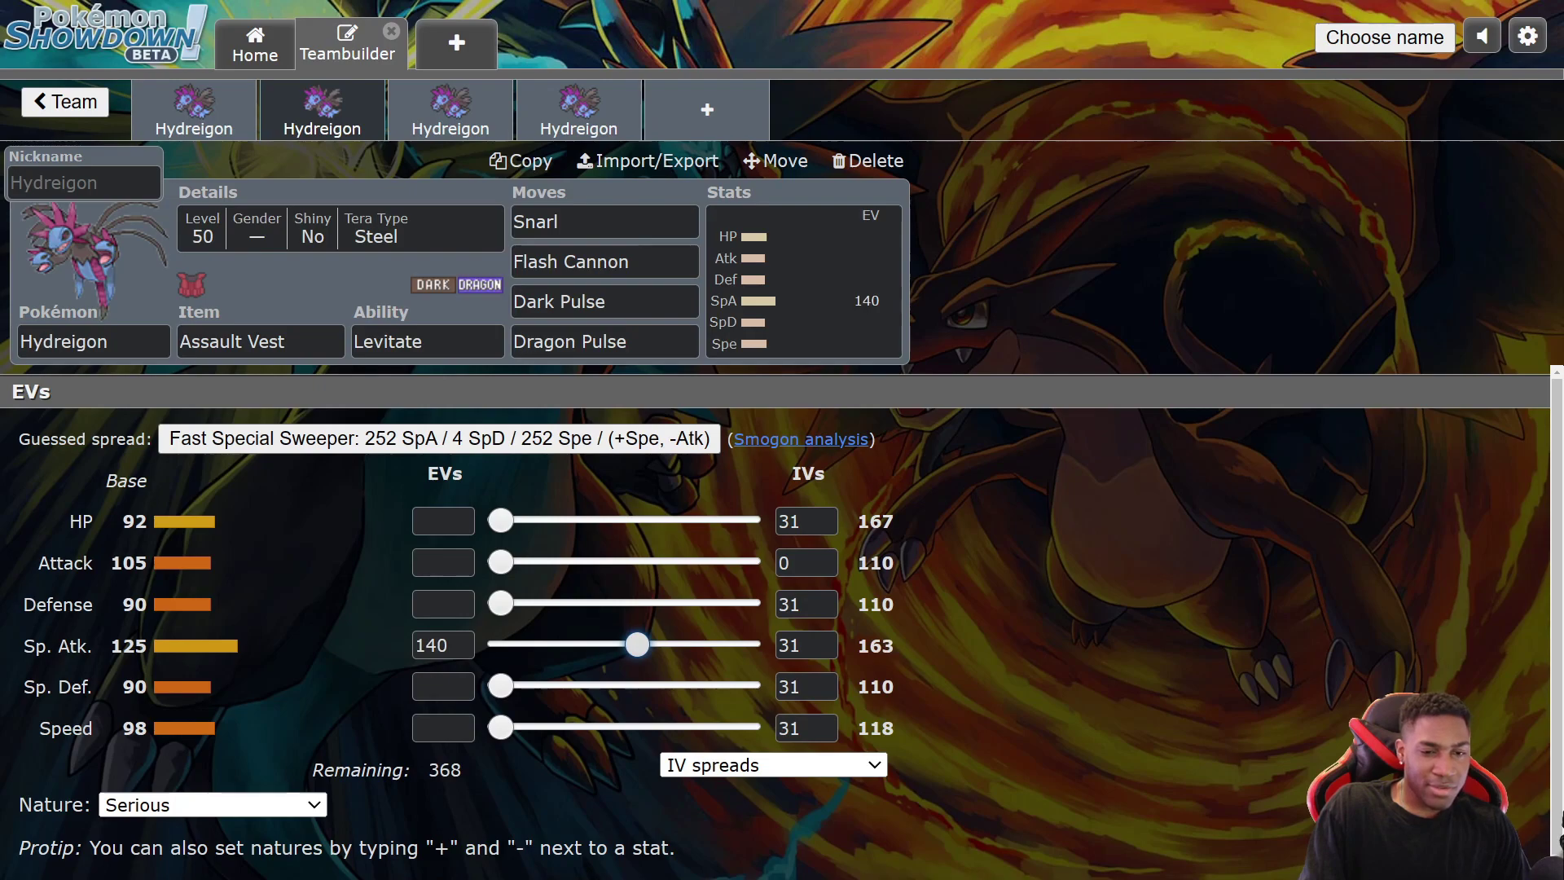
{"action": "key", "text": "Left"}
{"action": "key", "text": "Left"}
{"action": "key", "text": "Left"}
{"action": "key", "text": "Left"}
{"action": "key", "text": "Left"}
{"action": "key", "text": "Left"}
{"action": "key", "text": "Left"}
{"action": "key", "text": "Left"}
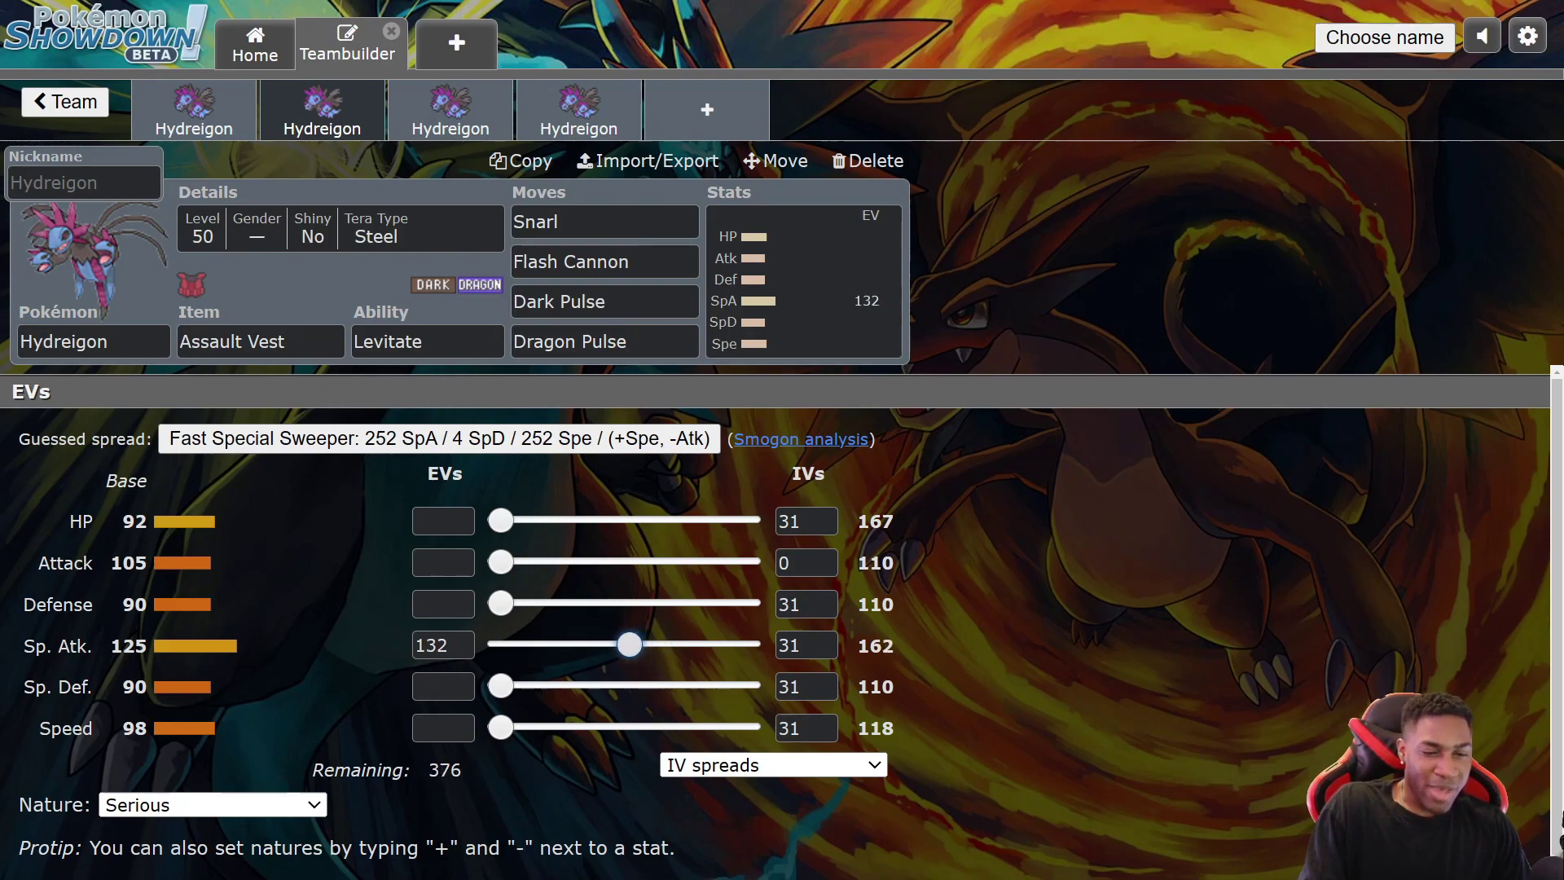
{"action": "mouse_move", "coordinate": [501, 520]}
{"action": "left_mouse_down"}
{"action": "mouse_move", "coordinate": [536, 521]}
{"action": "mouse_move", "coordinate": [521, 521]}
{"action": "left_mouse_up"}
Clear the Sp. Atk. and HP EVs of the second Hydreigon
{"action": "left_click_drag", "start_coordinate": [630, 644], "coordinate": [496, 644]}
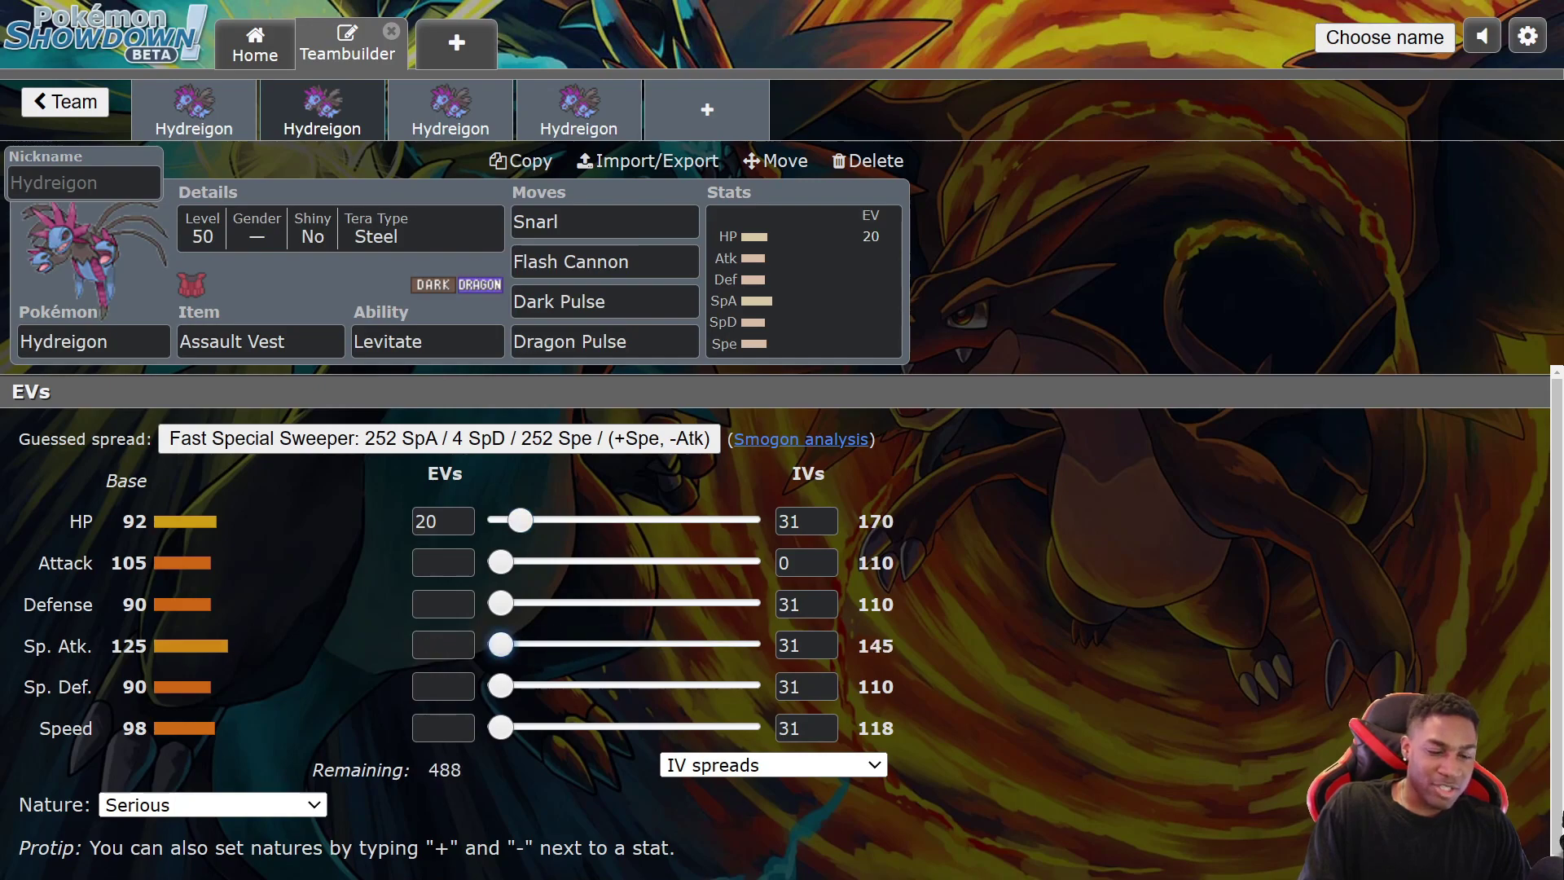
{"action": "left_click", "coordinate": [520, 521]}
{"action": "left_click_drag", "start_coordinate": [520, 520], "coordinate": [497, 520]}
Try Choice Scarf as the second Hydreigon's held item
{"action": "left_click", "coordinate": [260, 341]}
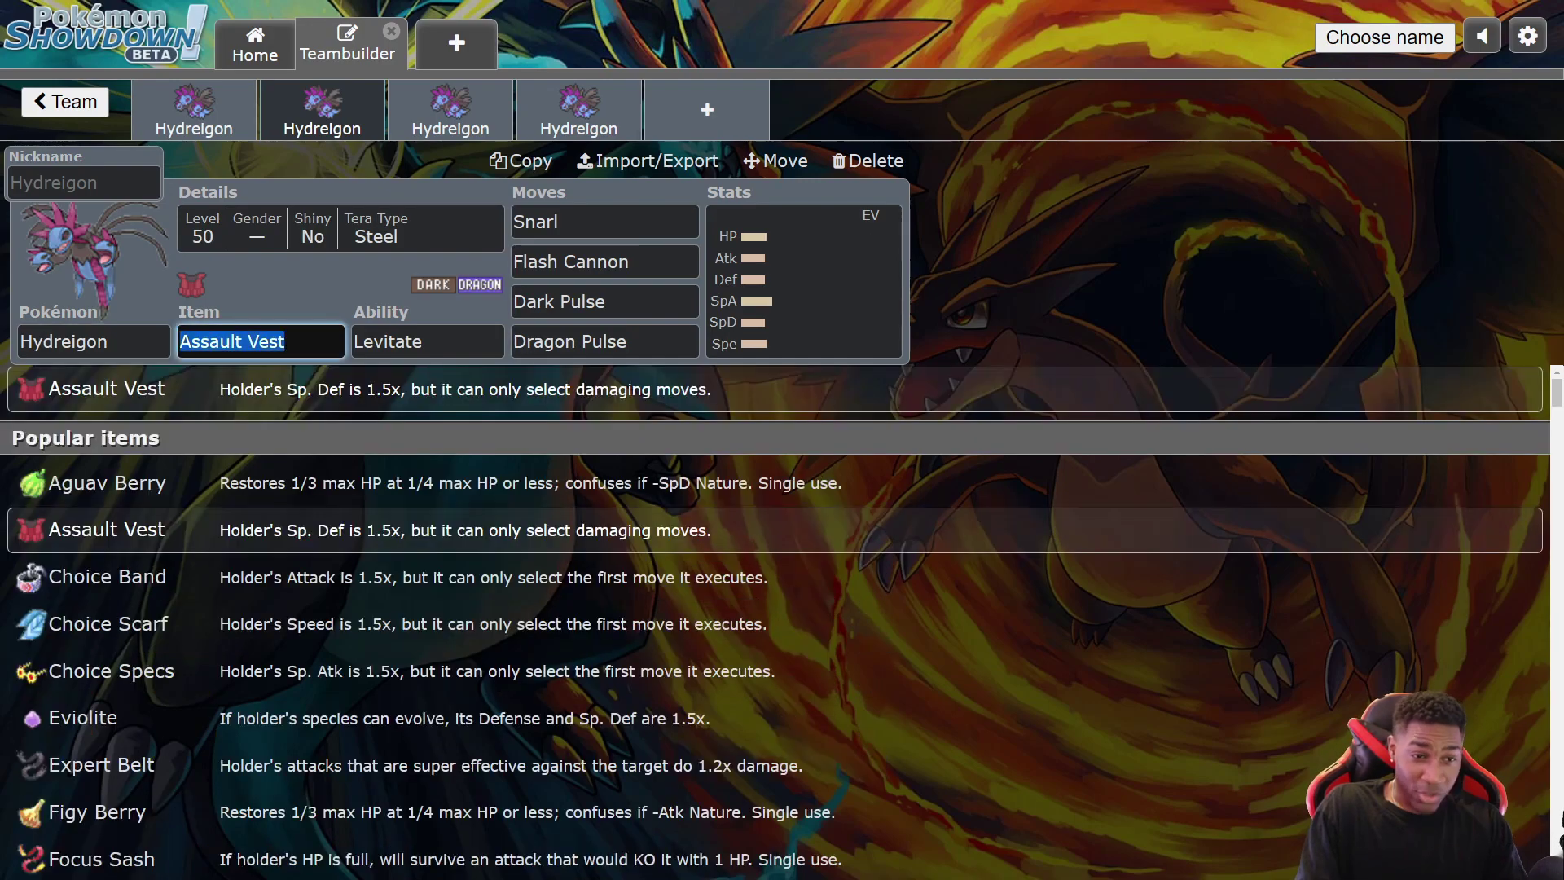
{"action": "type", "text": "choi"}
{"action": "key", "text": "Down"}
{"action": "key", "text": "Return"}
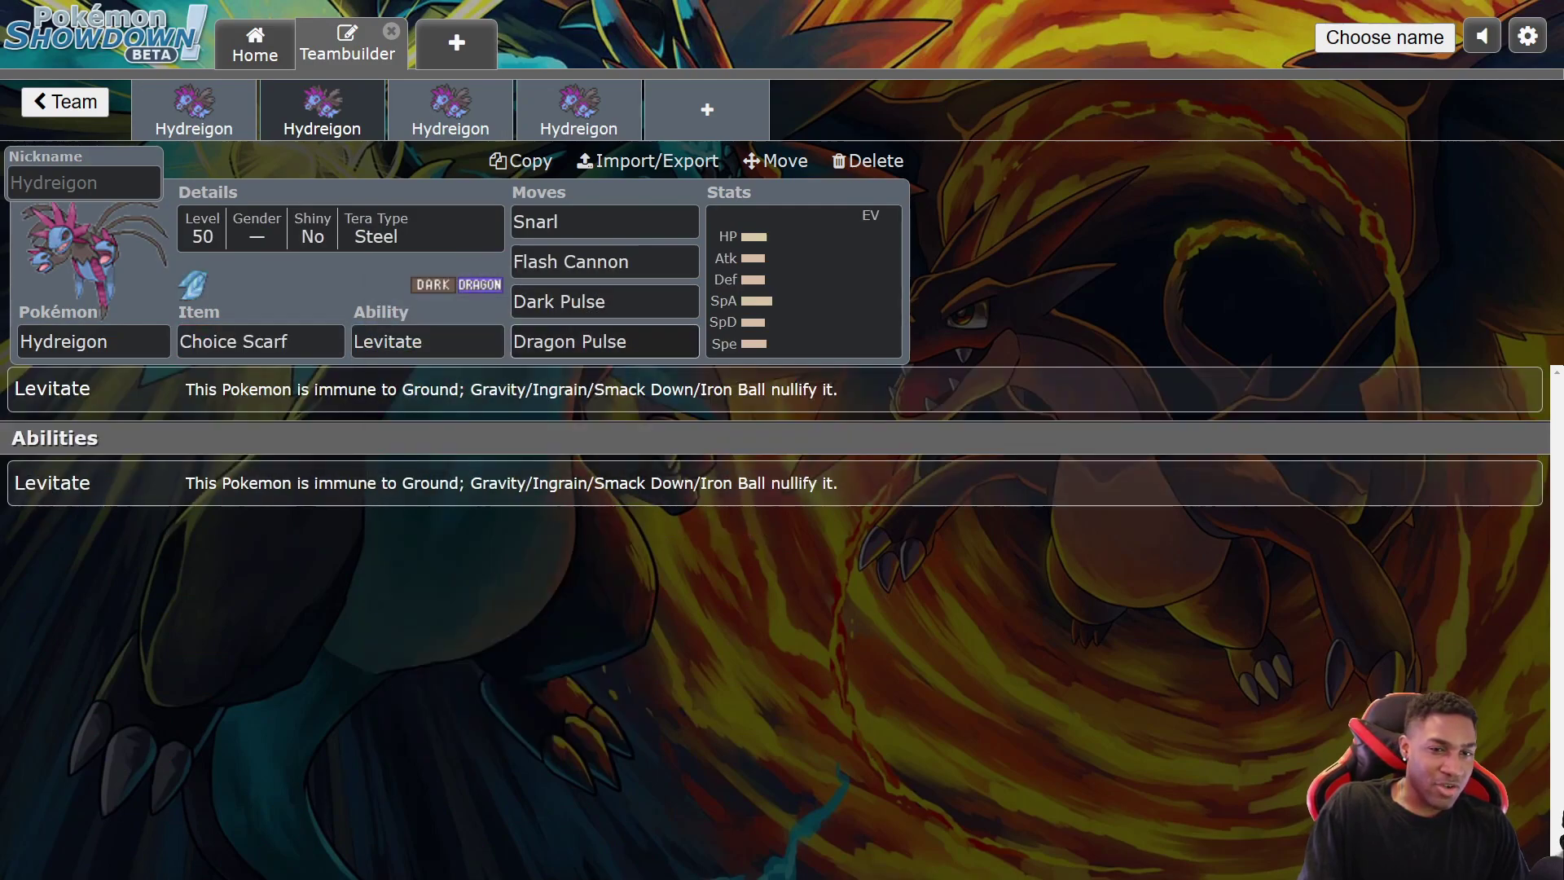
Replace Dragon Pulse with Draco Meteor in the second Hydreigon's fourth move slot
{"action": "left_click", "coordinate": [605, 341]}
{"action": "type", "text": "draco"}
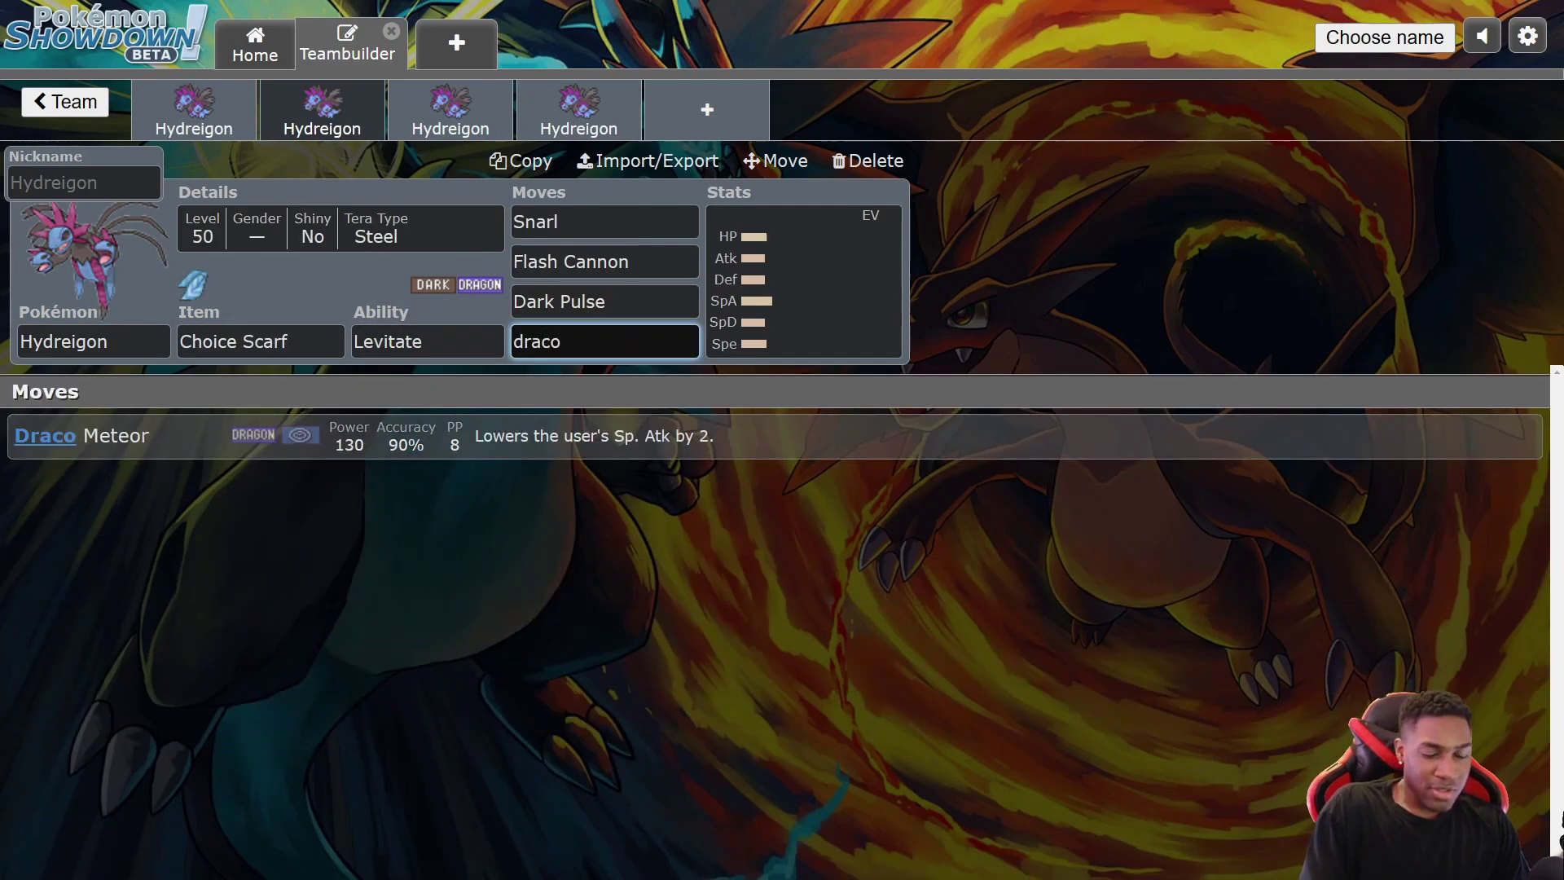
{"action": "left_click", "coordinate": [391, 435]}
{"action": "right_click", "coordinate": [390, 282]}
{"action": "key", "text": "Escape"}
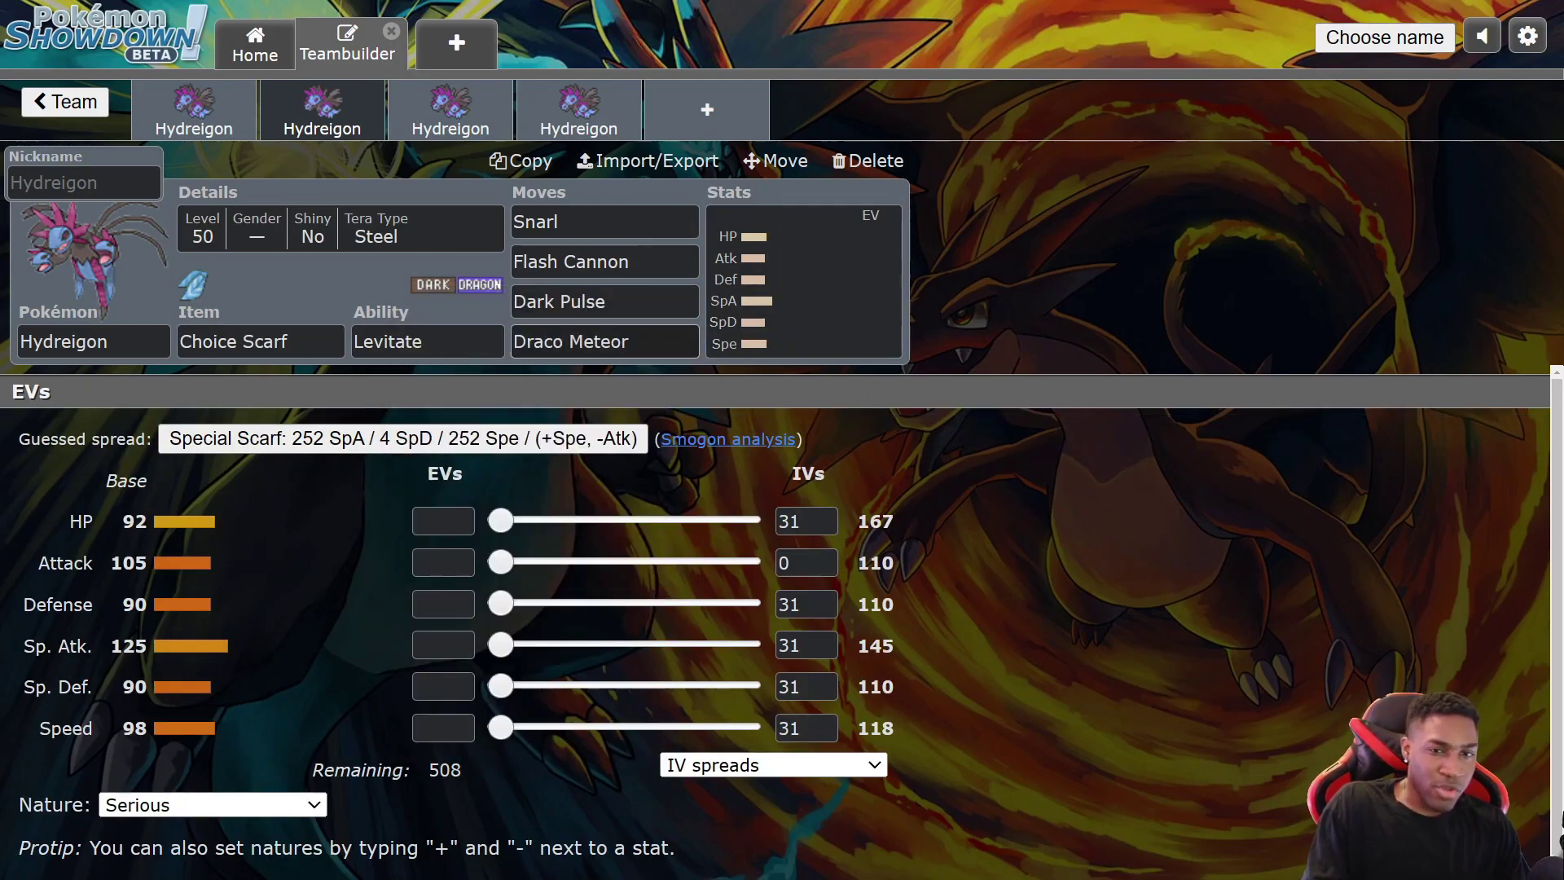
{"action": "left_click", "coordinate": [604, 341]}
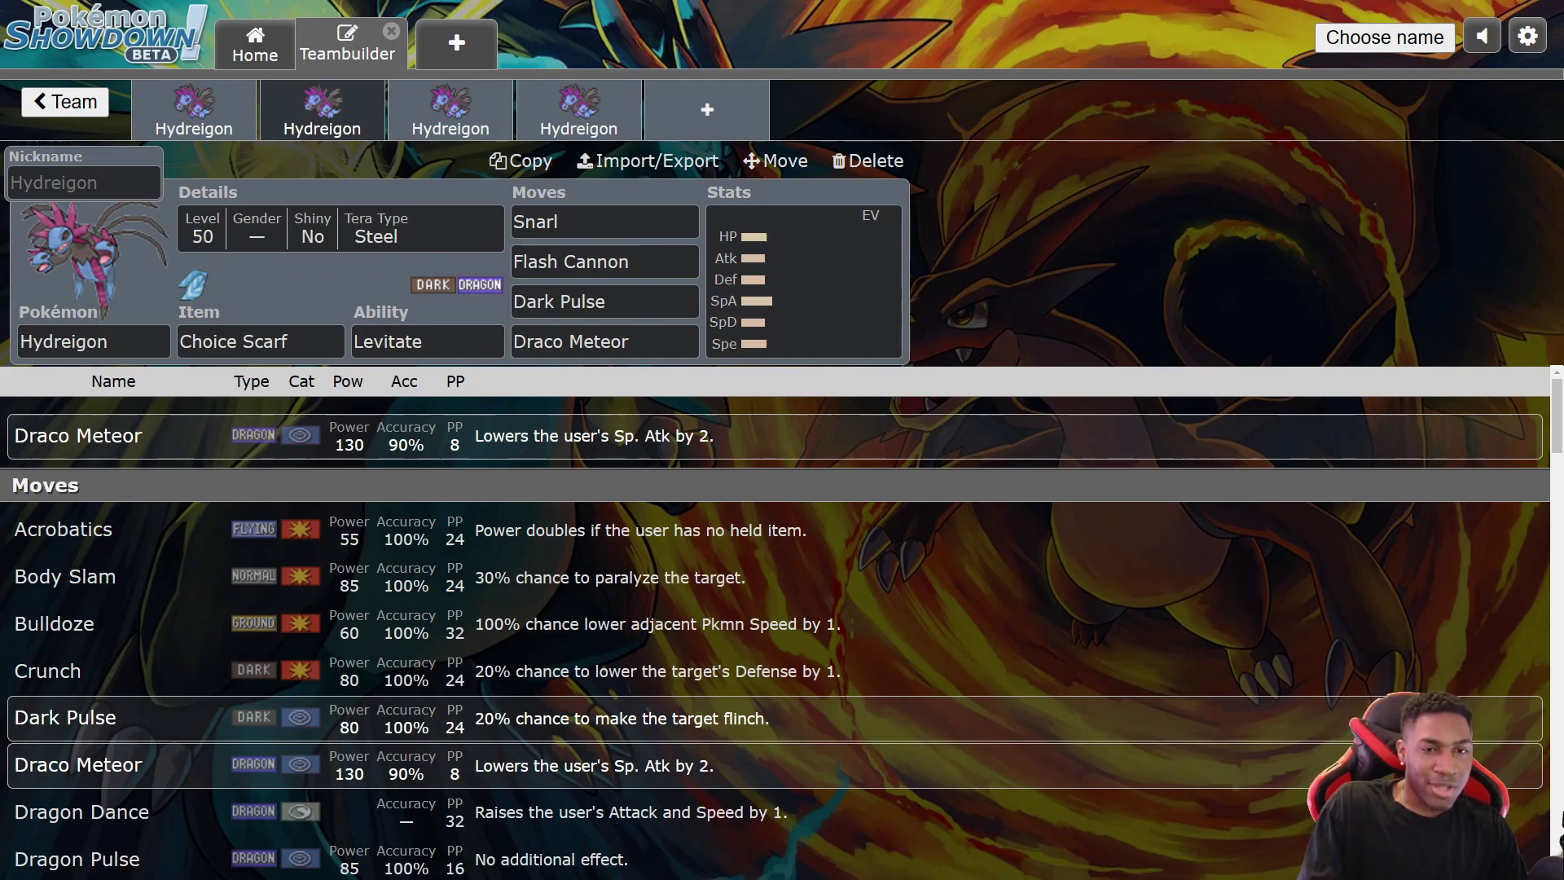
{"action": "left_click", "coordinate": [644, 341]}
{"action": "left_click", "coordinate": [644, 301]}
{"action": "left_click", "coordinate": [644, 341]}
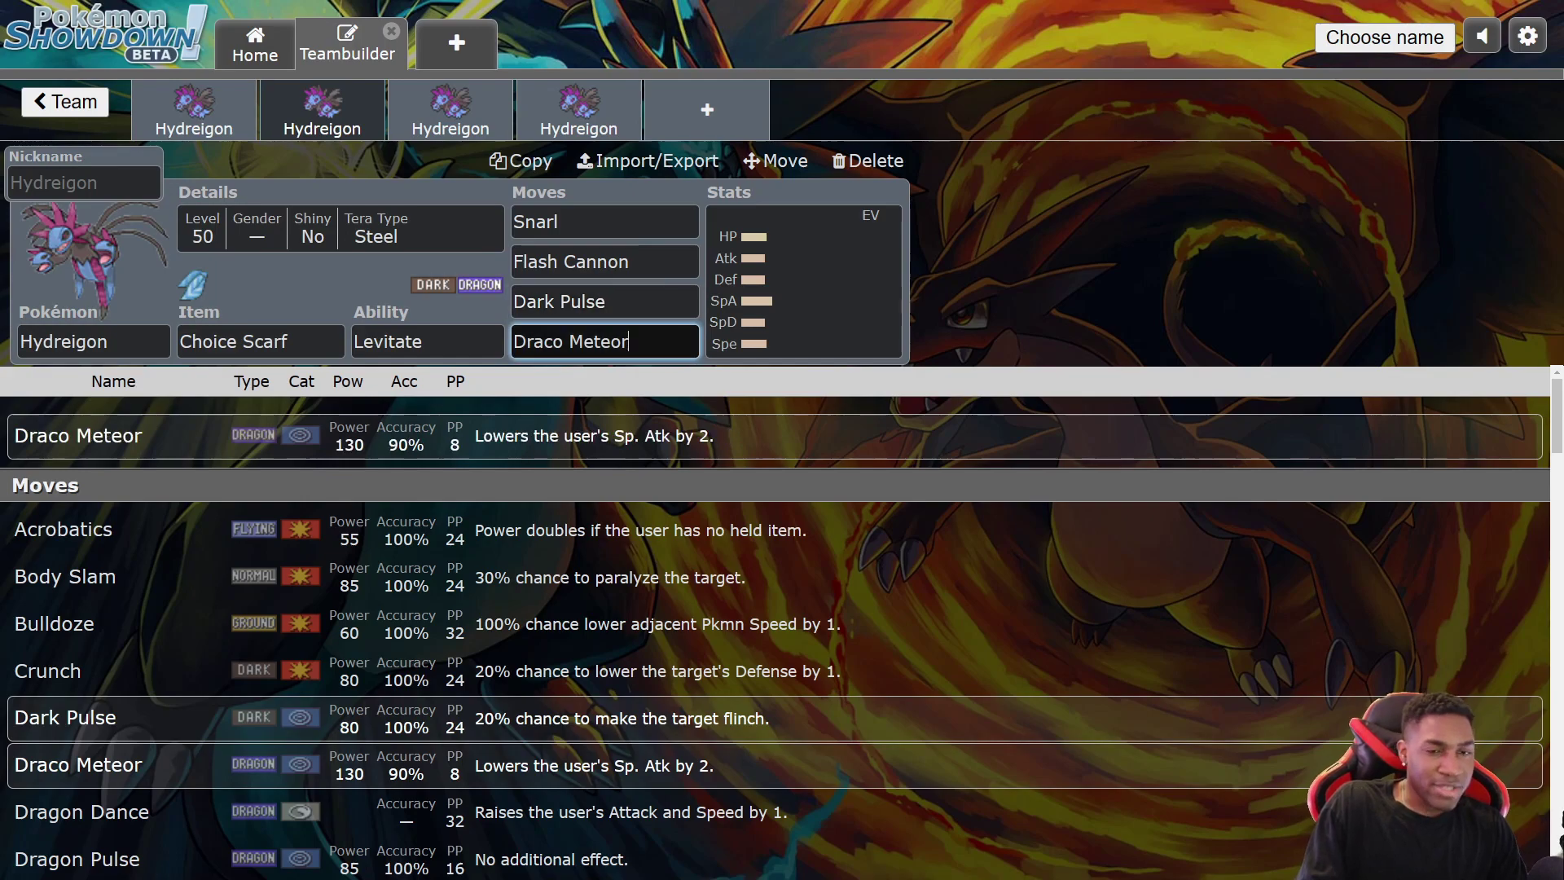
{"action": "left_click", "coordinate": [644, 341]}
{"action": "left_click", "coordinate": [643, 301]}
{"action": "left_click", "coordinate": [804, 281]}
{"action": "right_click", "coordinate": [367, 278]}
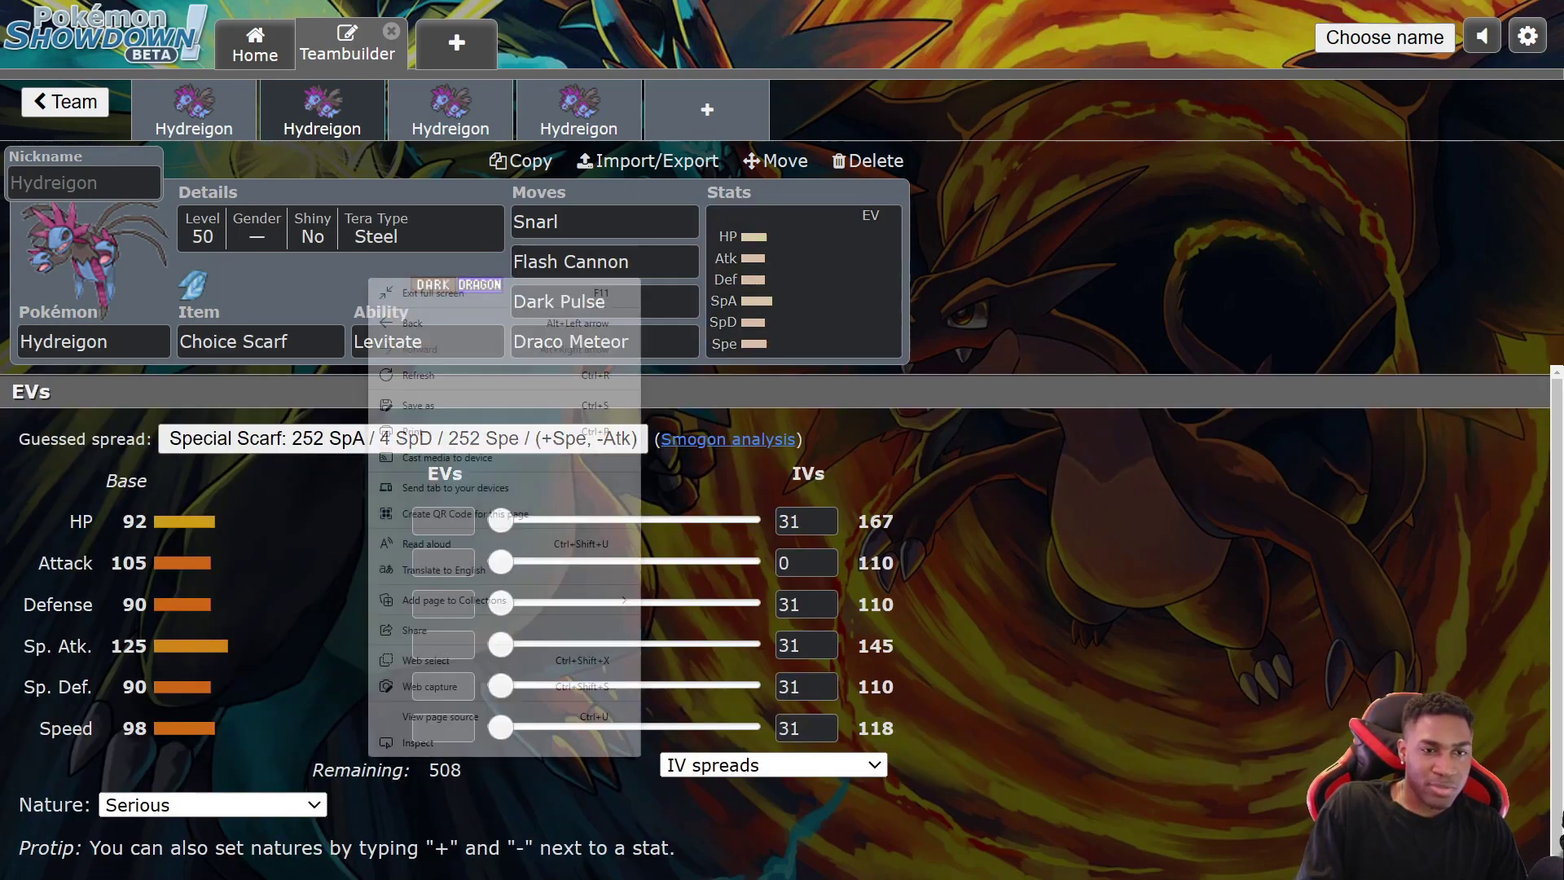
{"action": "left_click", "coordinate": [364, 275]}
{"action": "left_click", "coordinate": [643, 341]}
{"action": "left_click", "coordinate": [644, 301]}
{"action": "left_click", "coordinate": [643, 261]}
{"action": "left_click", "coordinate": [644, 222]}
{"action": "left_click", "coordinate": [644, 301]}
{"action": "left_click", "coordinate": [644, 341]}
{"action": "left_click", "coordinate": [366, 278]}
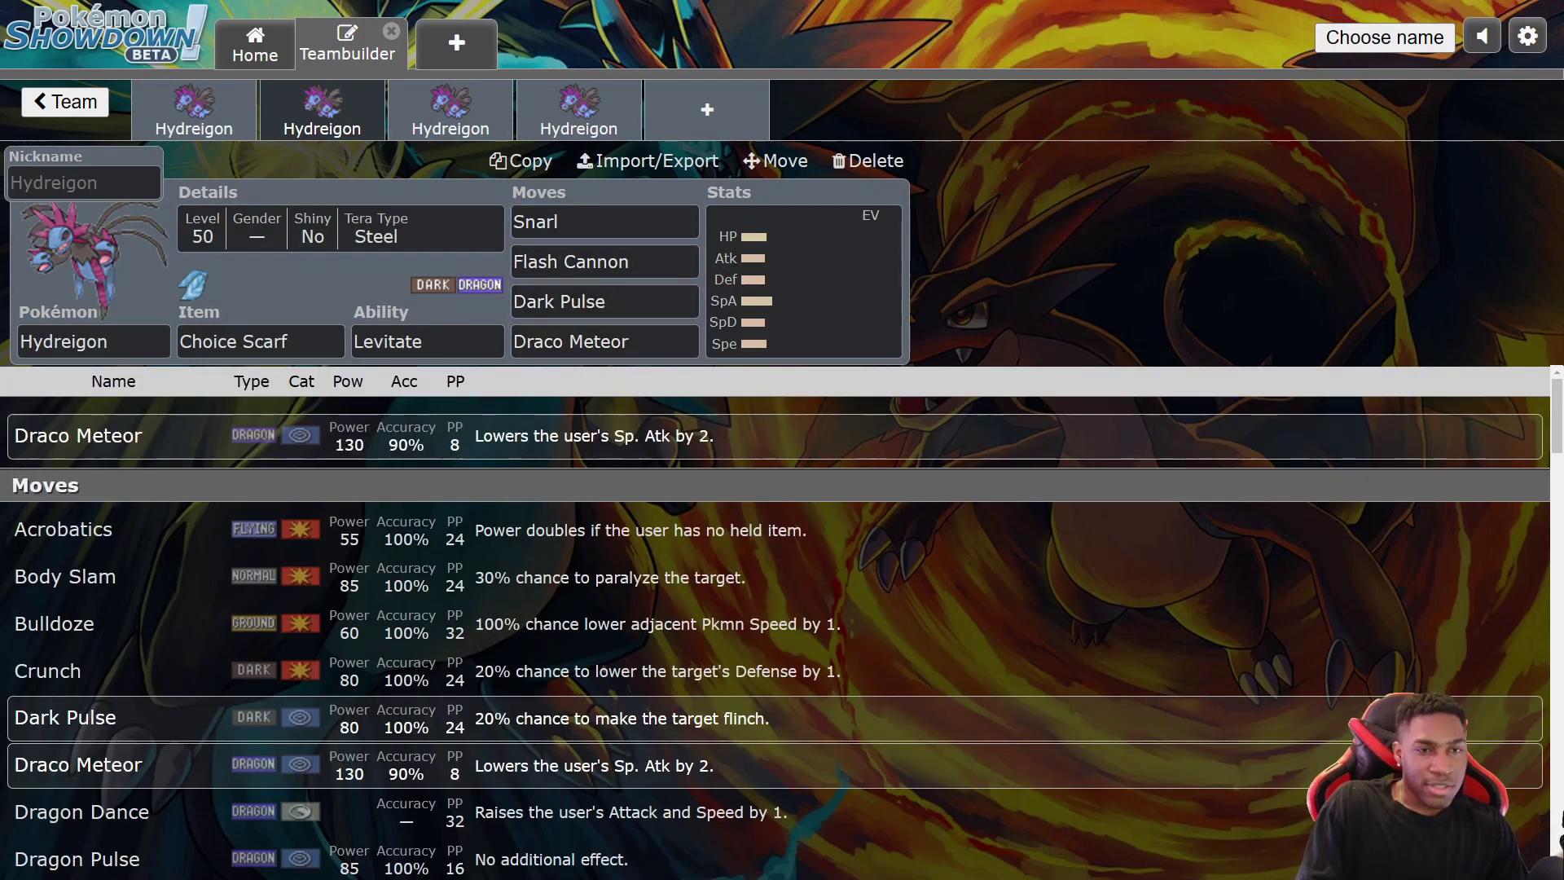
Set the second Hydreigon's held item to Assault Vest
{"action": "left_click", "coordinate": [260, 341]}
{"action": "type", "text": "as"}
{"action": "left_click", "coordinate": [252, 483]}
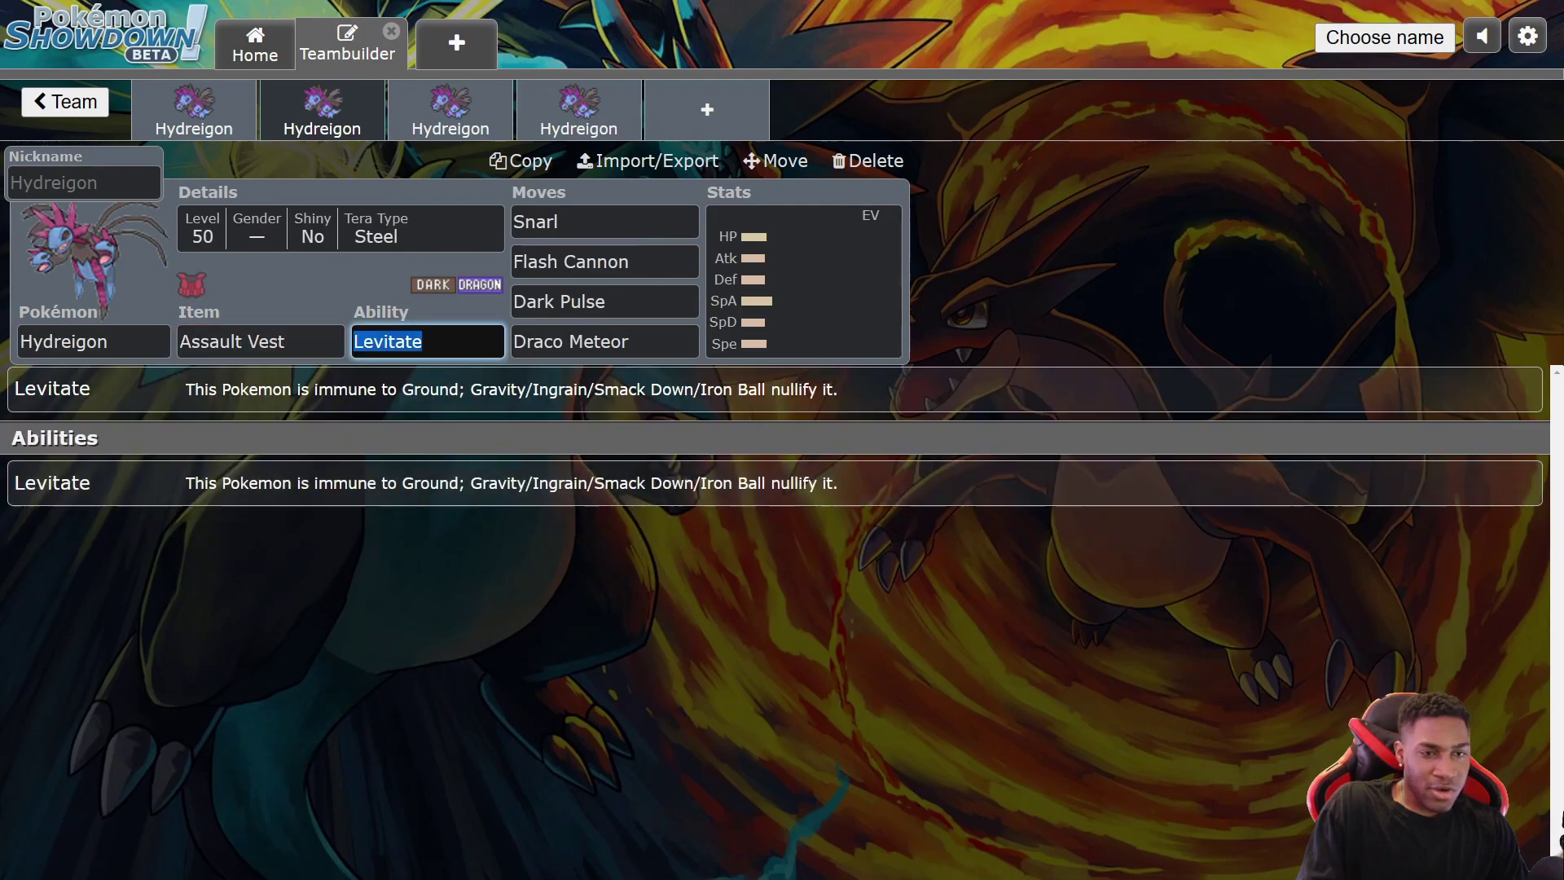
Set the Tera Type of the third Hydreigon, the one holding Scope Lens, to Fire
{"action": "left_click", "coordinate": [450, 111]}
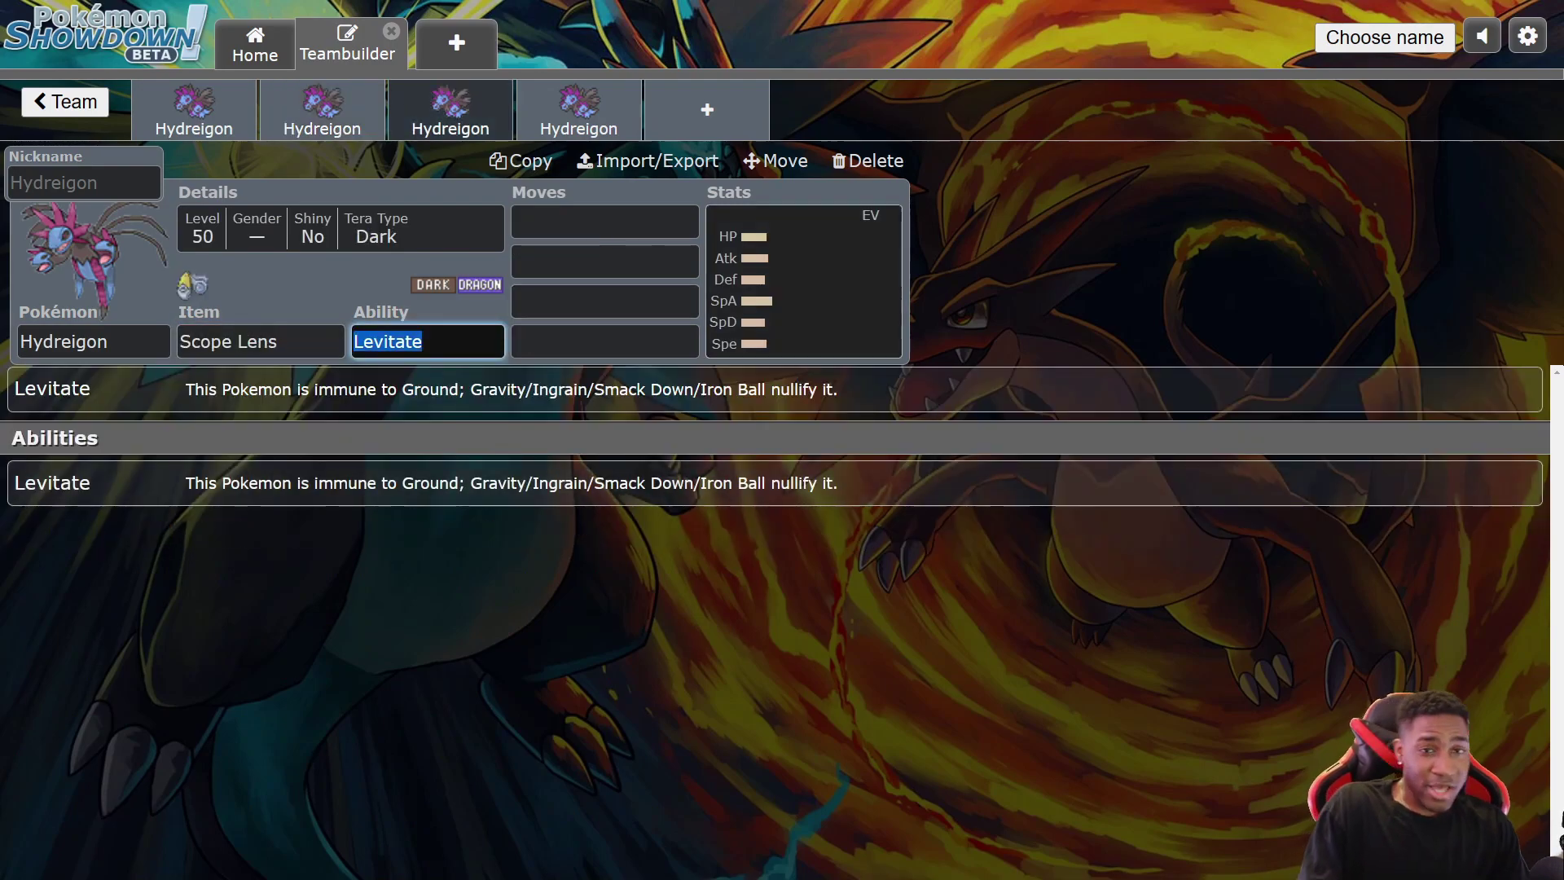
{"action": "left_click", "coordinate": [604, 222]}
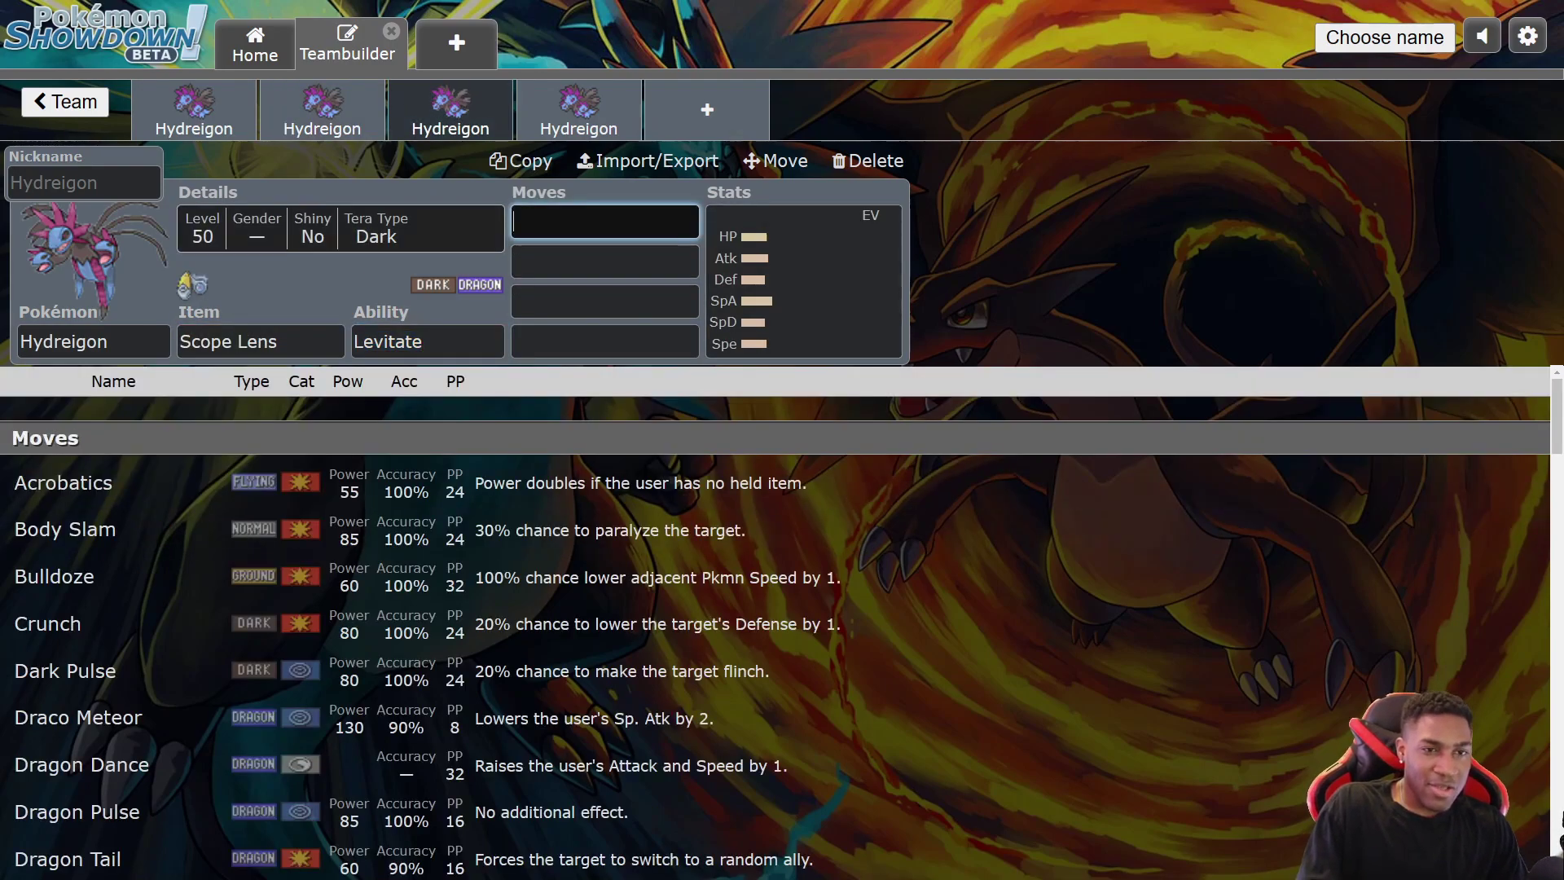
{"action": "left_click", "coordinate": [415, 231]}
{"action": "left_click", "coordinate": [208, 509]}
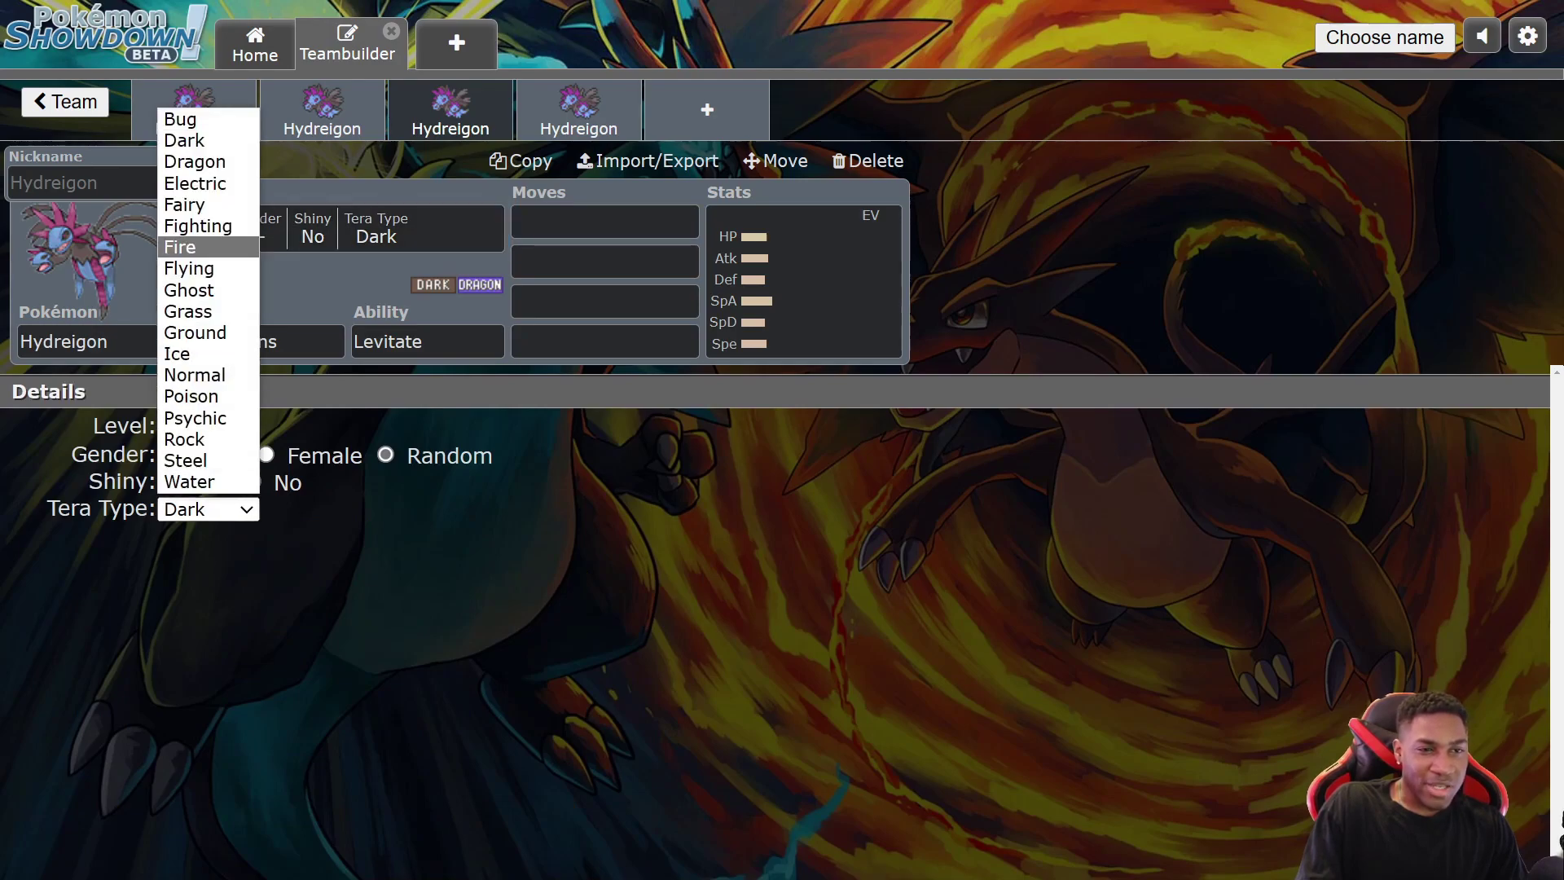
{"action": "left_click", "coordinate": [208, 245]}
Add Heat Wave as the third Hydreigon's first move
{"action": "left_click", "coordinate": [604, 261]}
{"action": "left_click", "coordinate": [604, 223]}
{"action": "type", "text": "hea"}
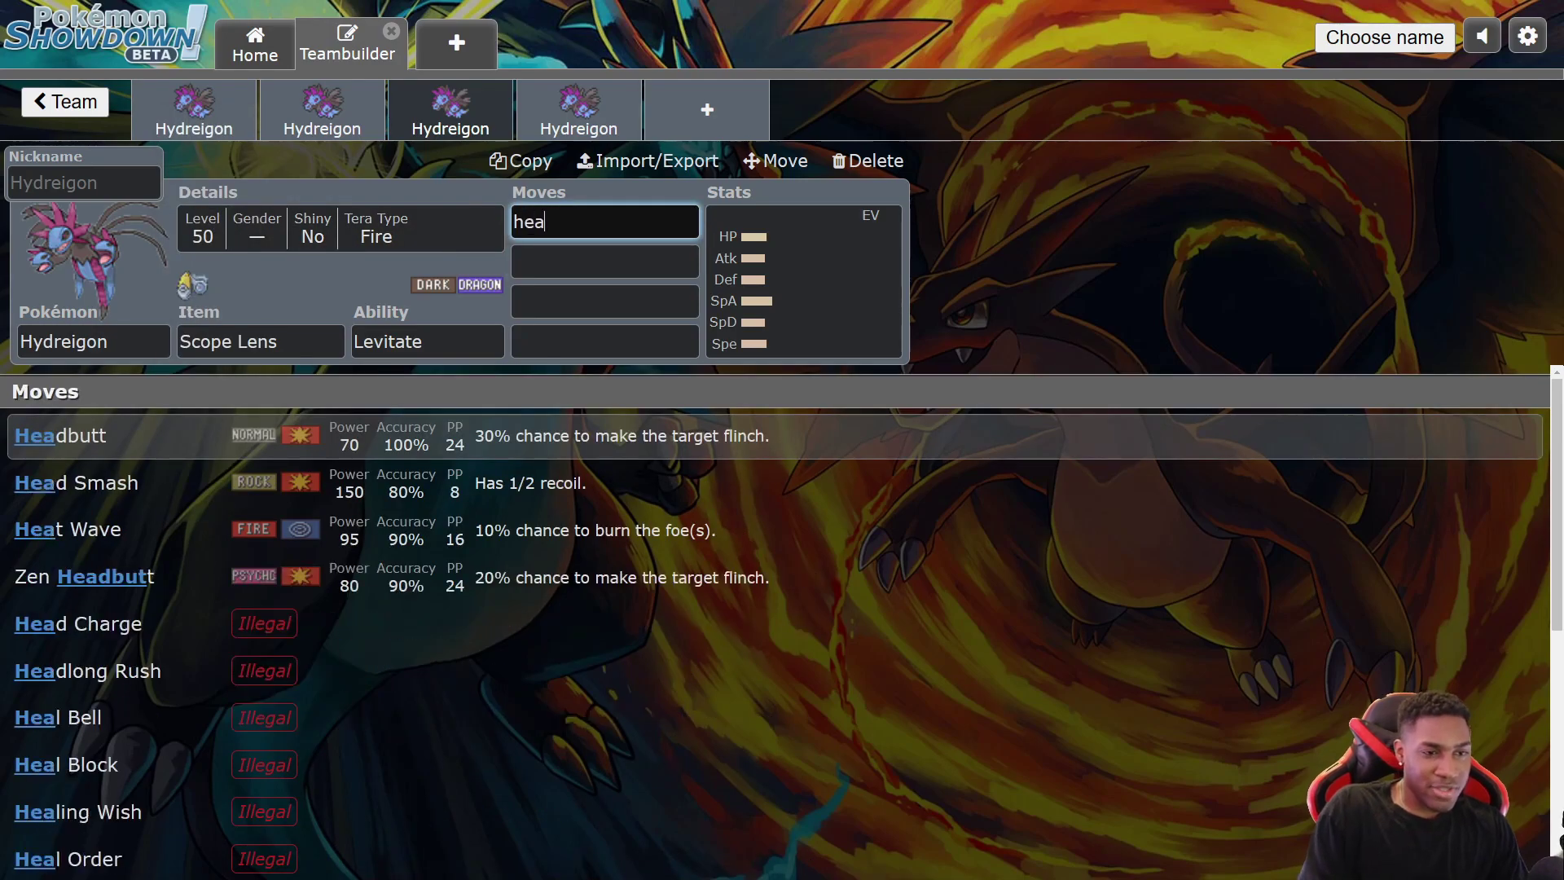
{"action": "key", "text": "Down"}
{"action": "key", "text": "Down"}
{"action": "key", "text": "Return"}
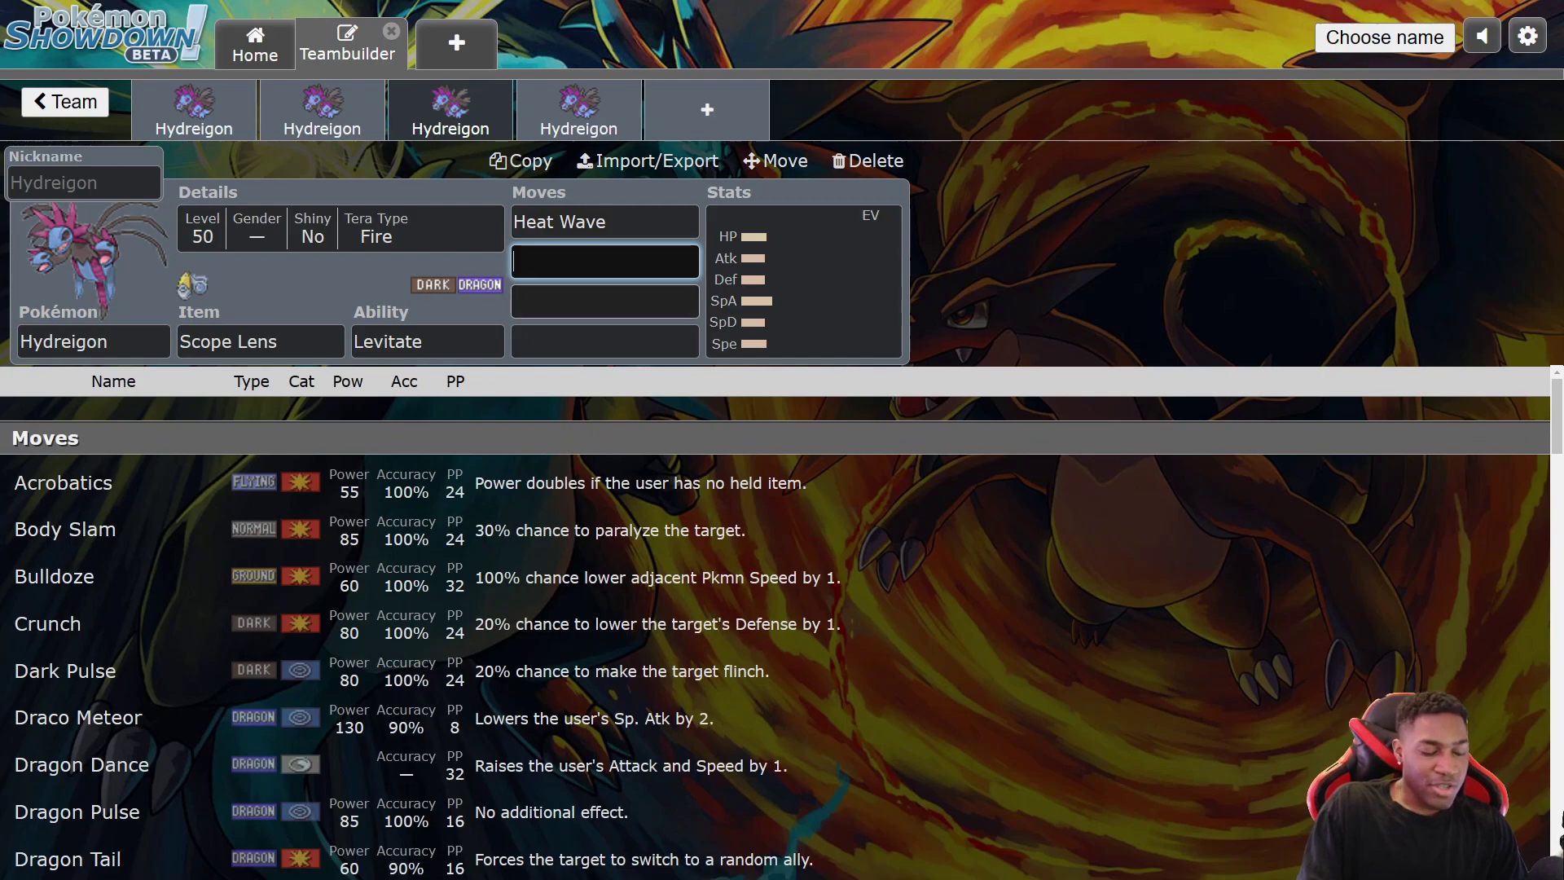
Add Draco Meteor as the third Hydreigon's fourth move and Focus Energy as its third move
{"action": "left_click", "coordinate": [604, 341]}
{"action": "type", "text": "drac"}
{"action": "key", "text": "Return"}
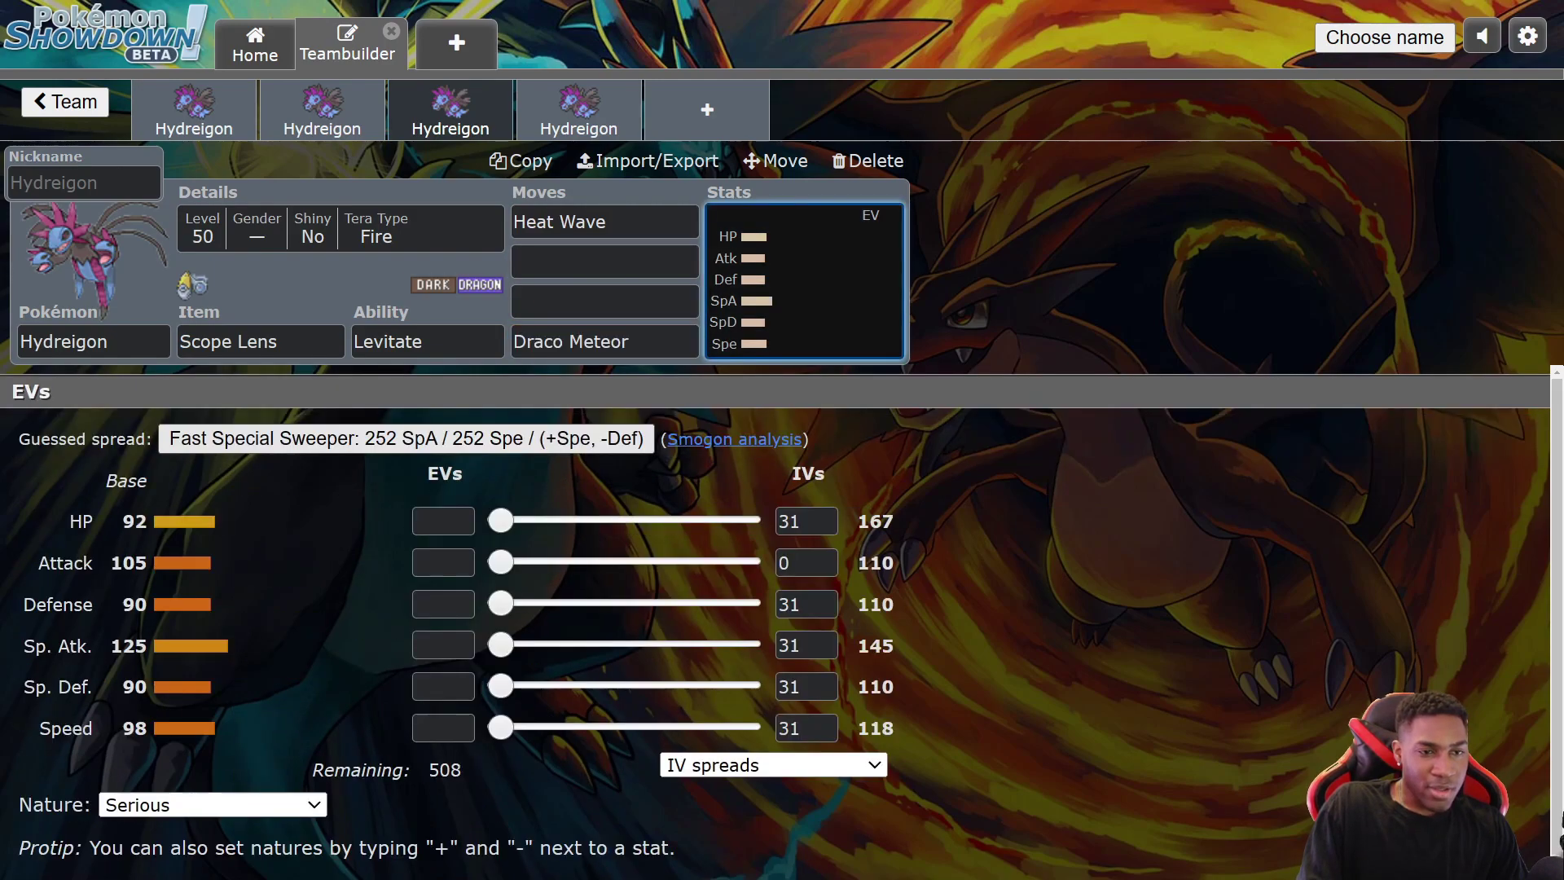
{"action": "left_click", "coordinate": [604, 301]}
{"action": "type", "text": "foc"}
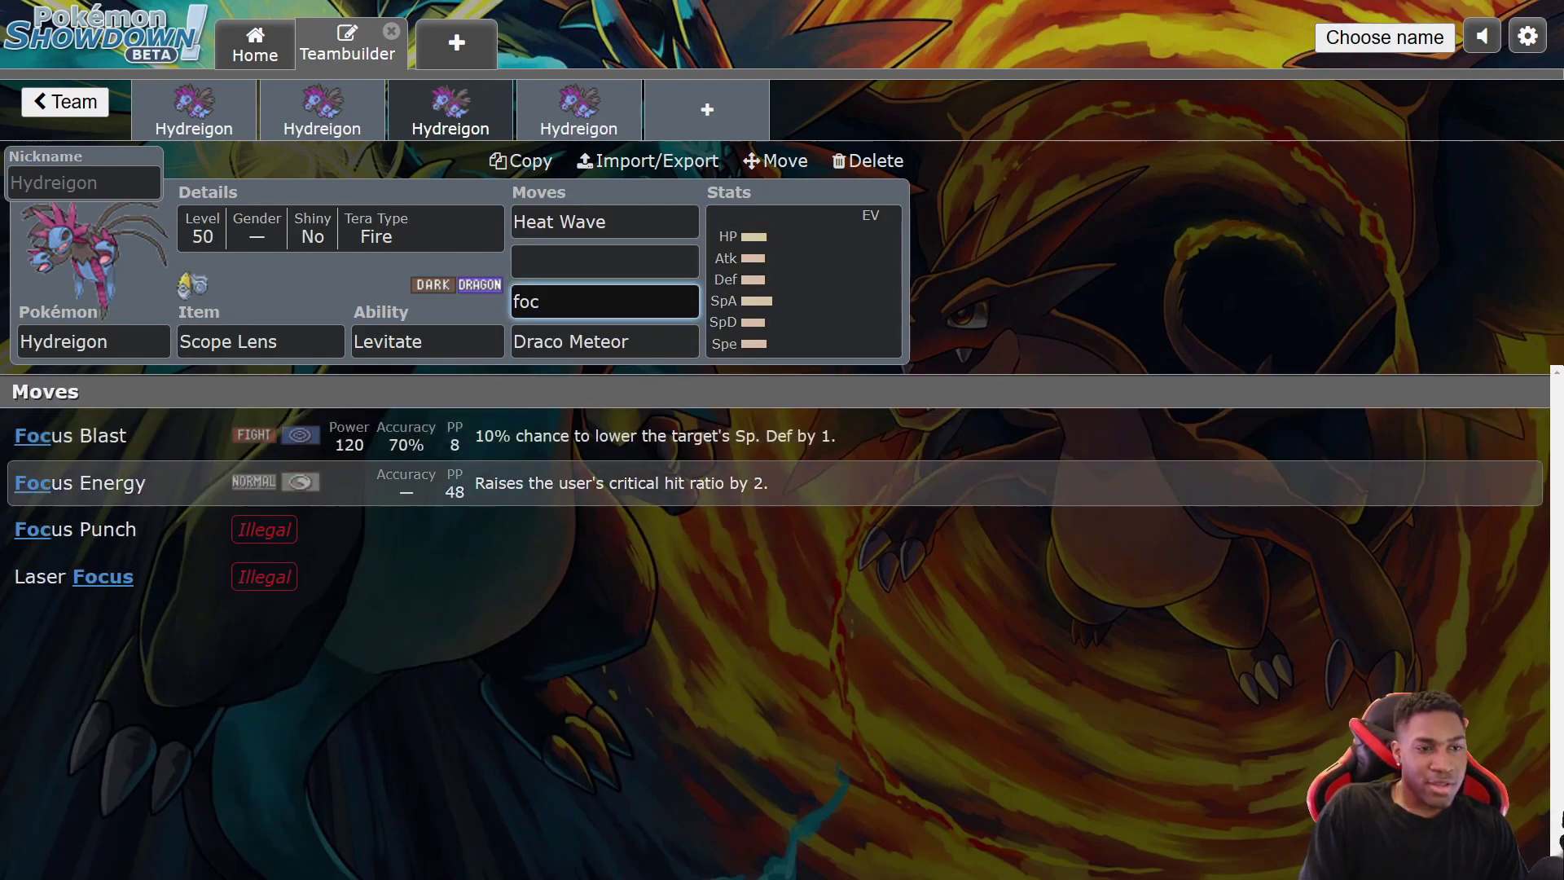
{"action": "key", "text": "Return"}
Replace the third Hydreigon's held item with Razor Claw
{"action": "left_click", "coordinate": [260, 341]}
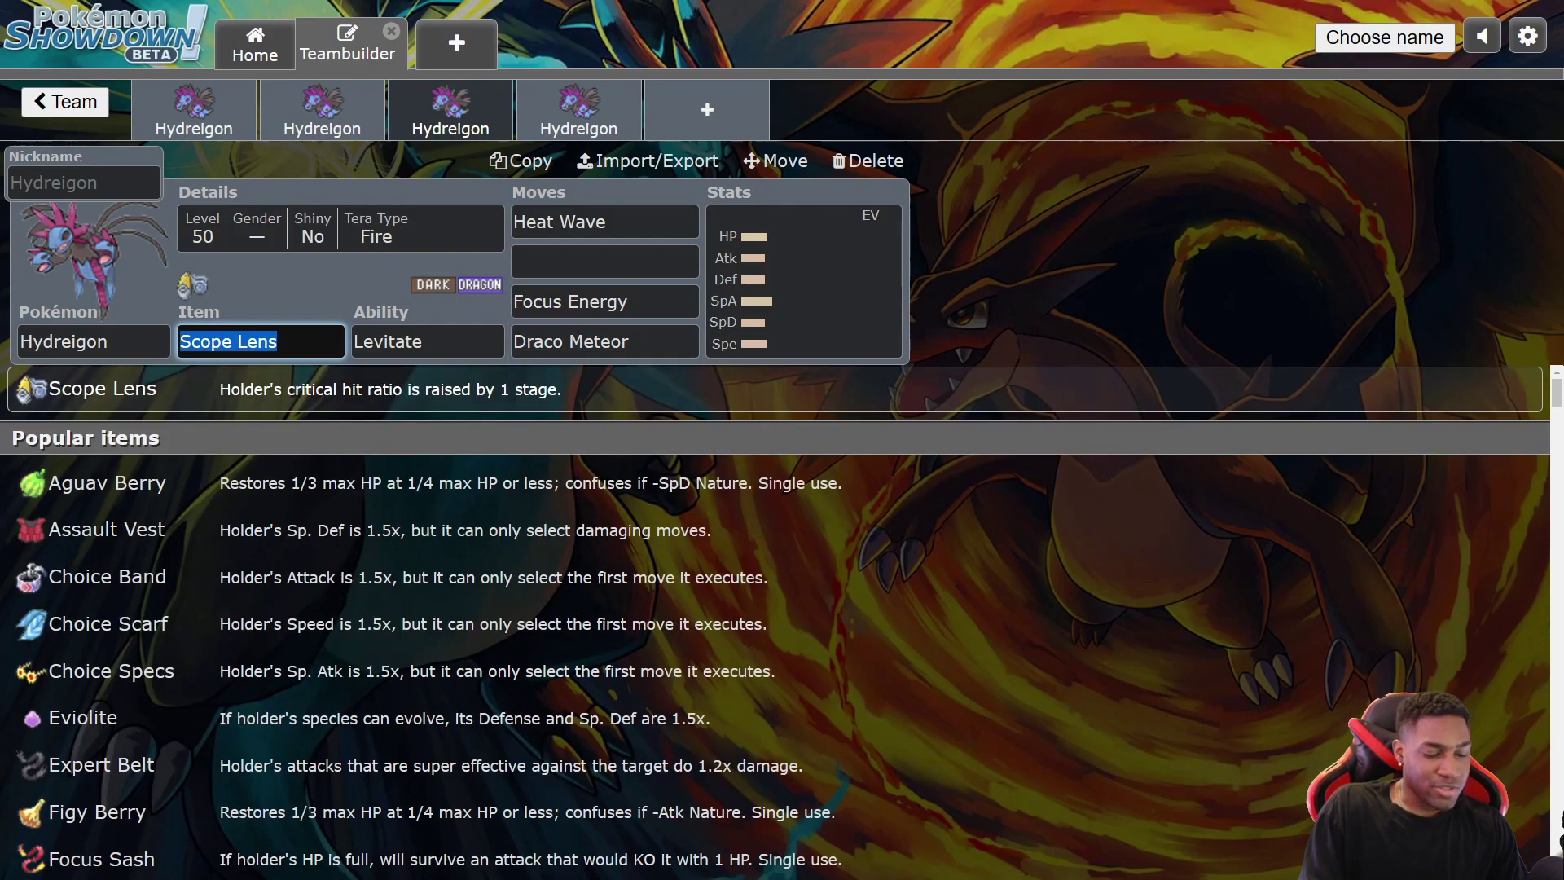
{"action": "type", "text": "razo"}
{"action": "key", "text": "Return"}
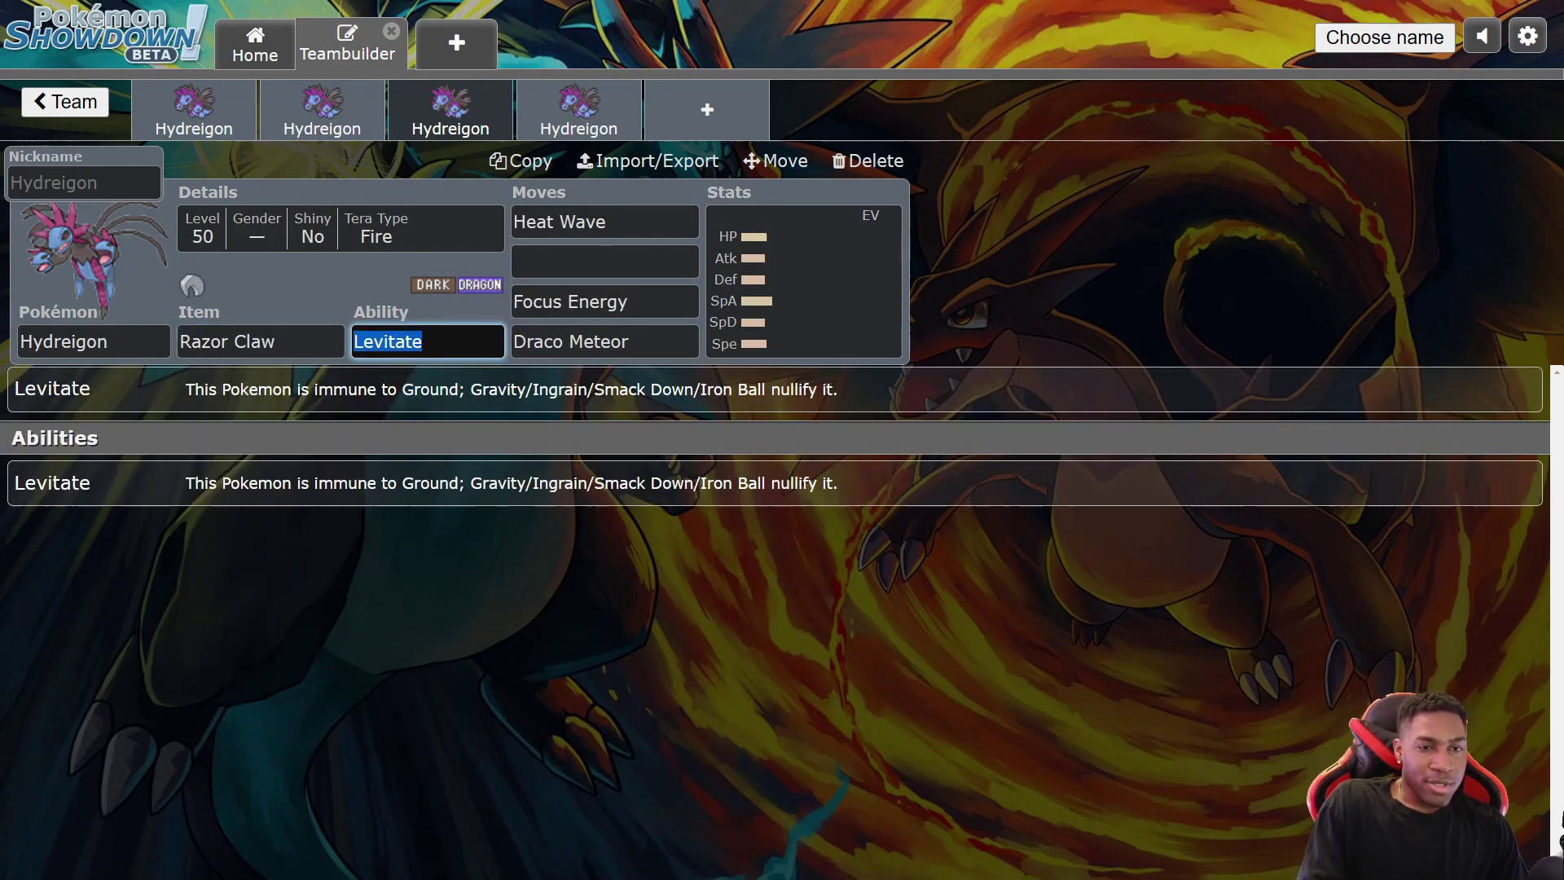
Examine the third Hydreigon's Focus Energy, Draco Meteor and Heat Wave moves together with its Razor Claw item
{"action": "left_click", "coordinate": [603, 602]}
{"action": "left_click", "coordinate": [655, 303]}
{"action": "left_click", "coordinate": [656, 342]}
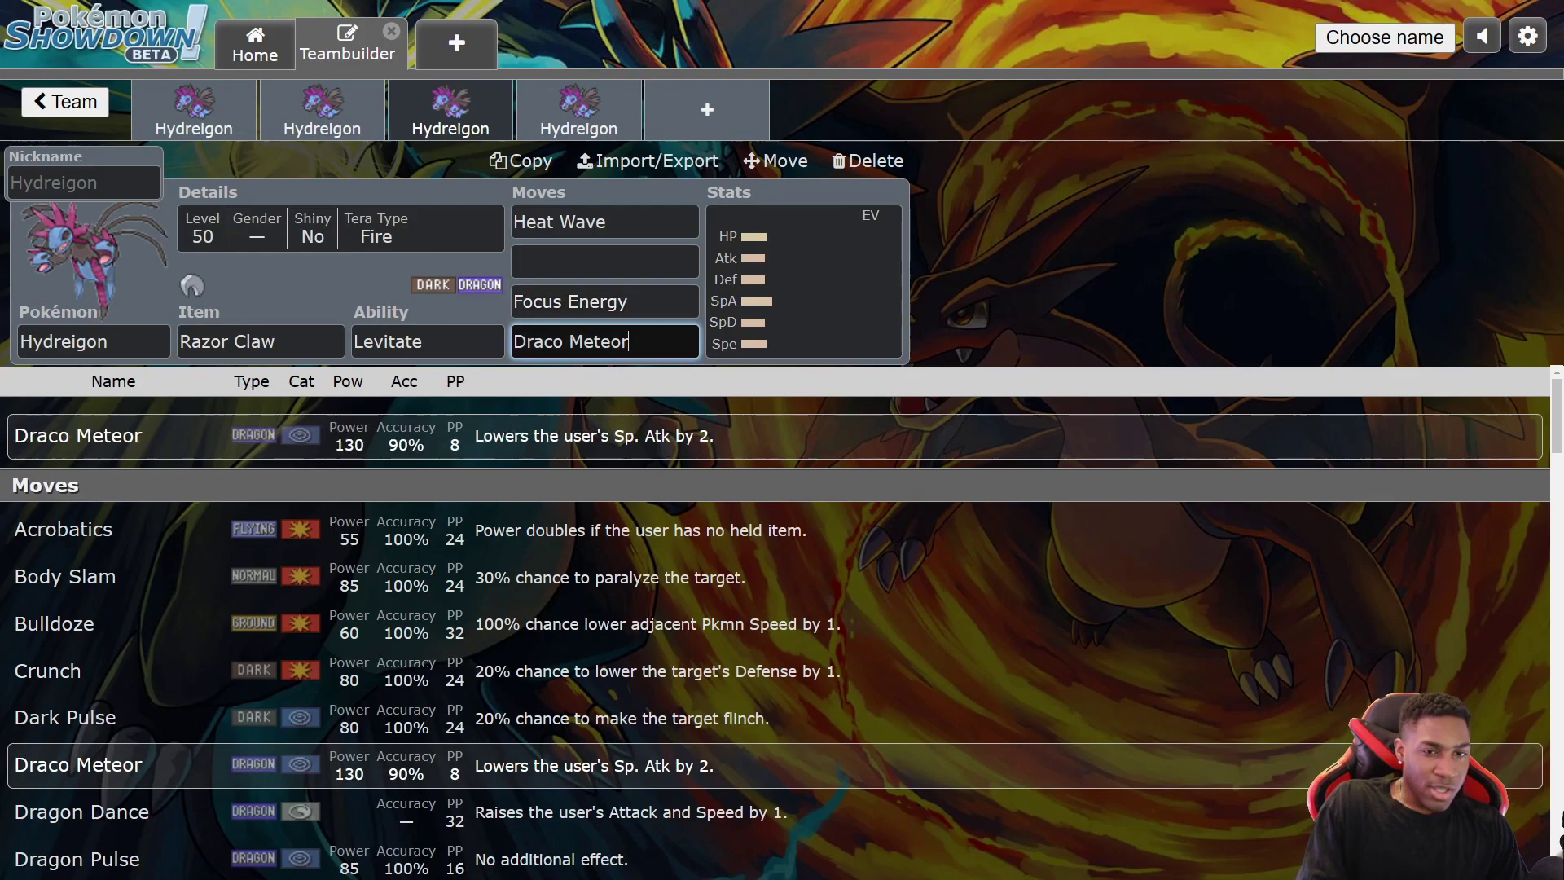
{"action": "key", "text": "Return"}
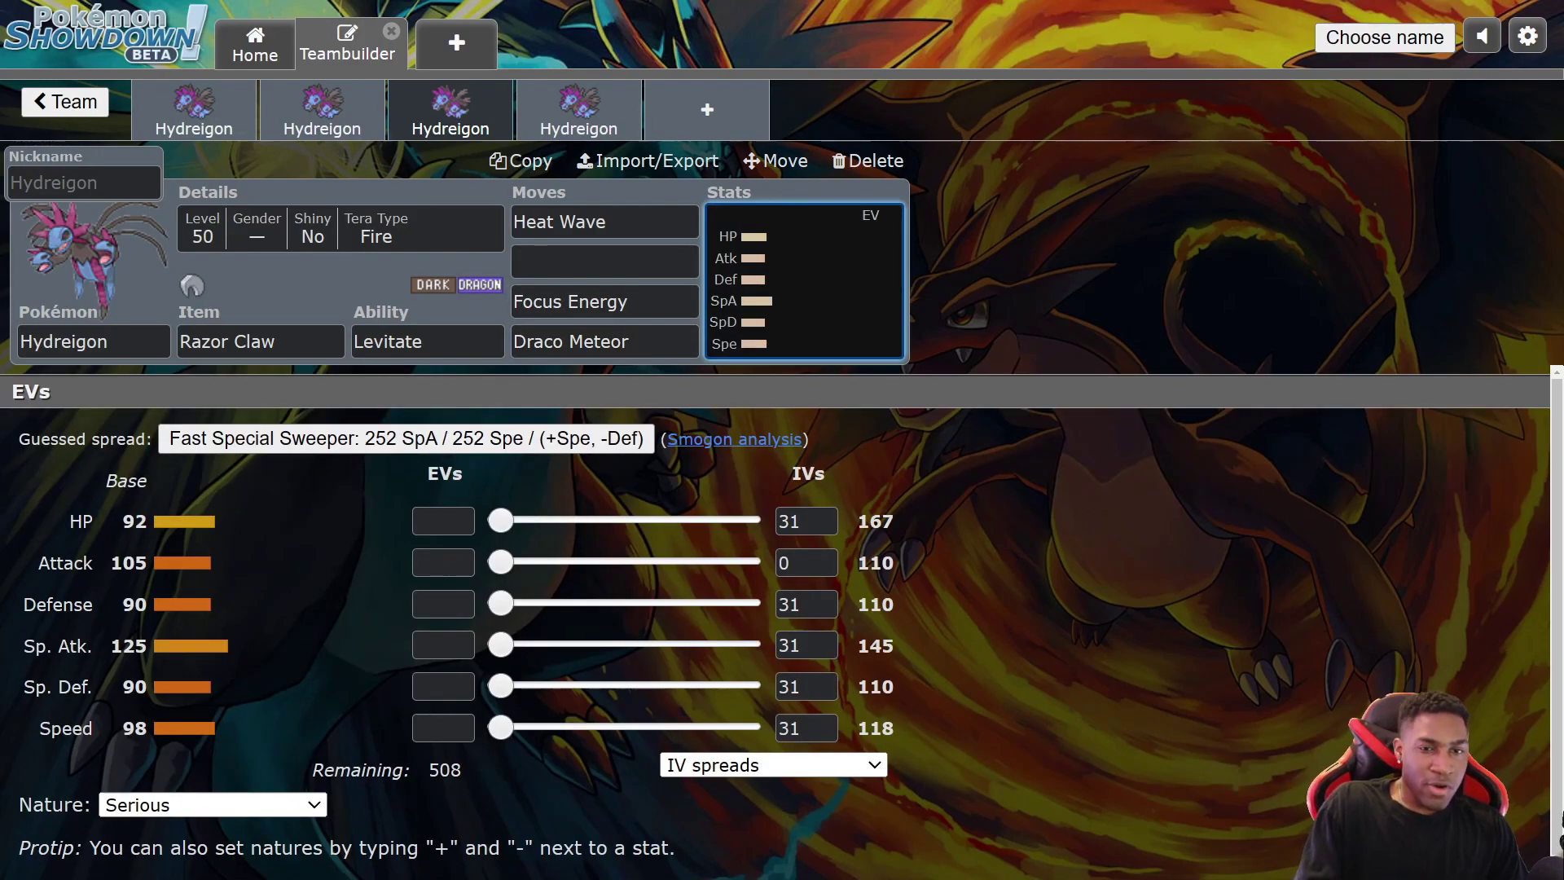
{"action": "left_click", "coordinate": [656, 341]}
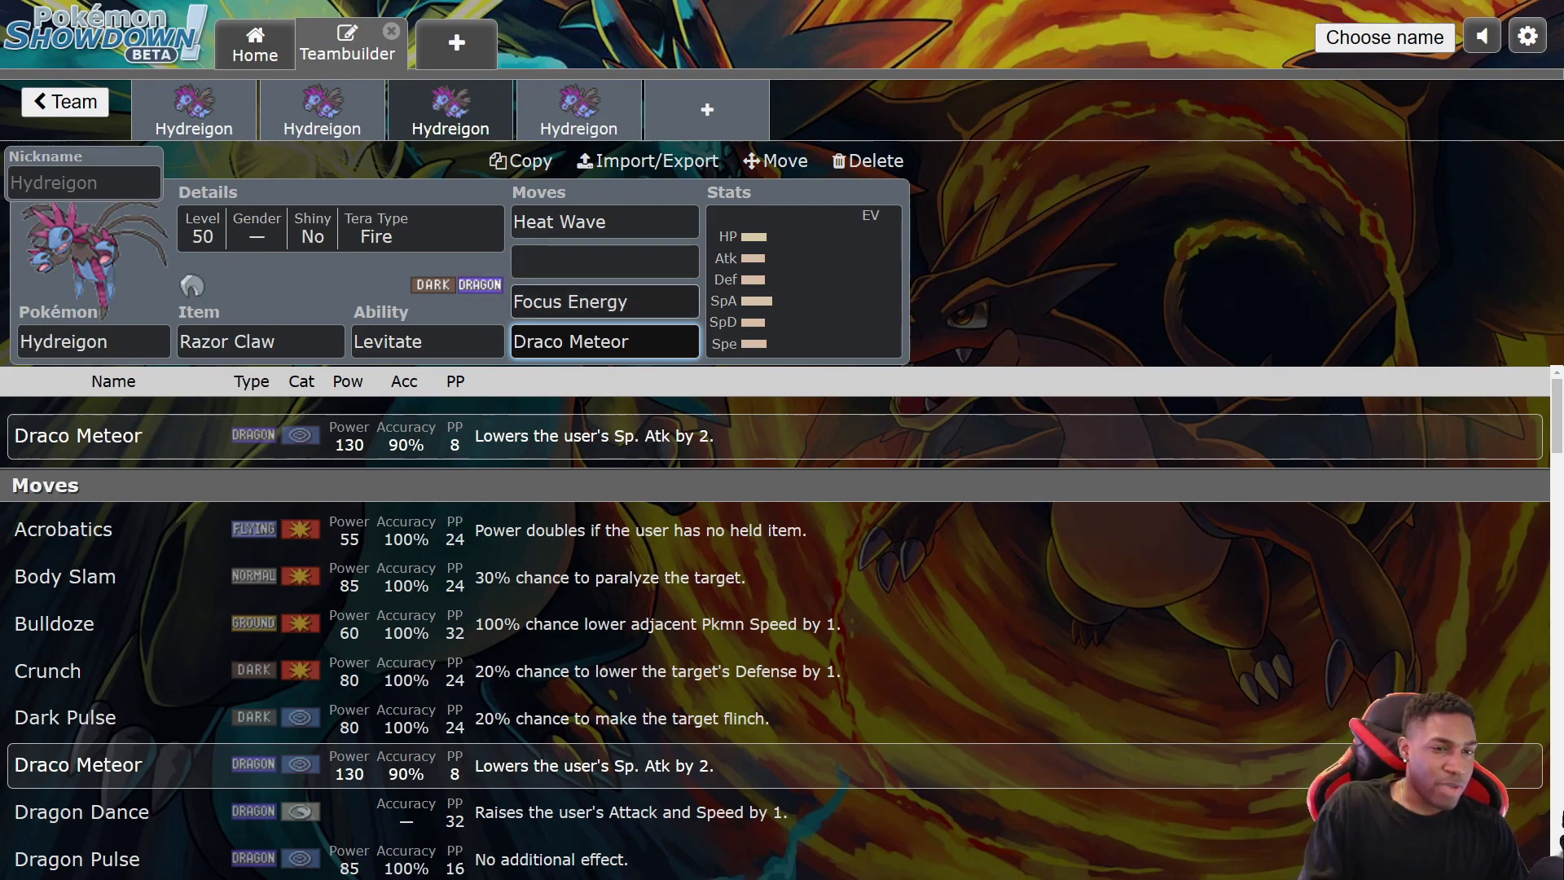
{"action": "left_click", "coordinate": [640, 302]}
{"action": "left_click", "coordinate": [281, 341]}
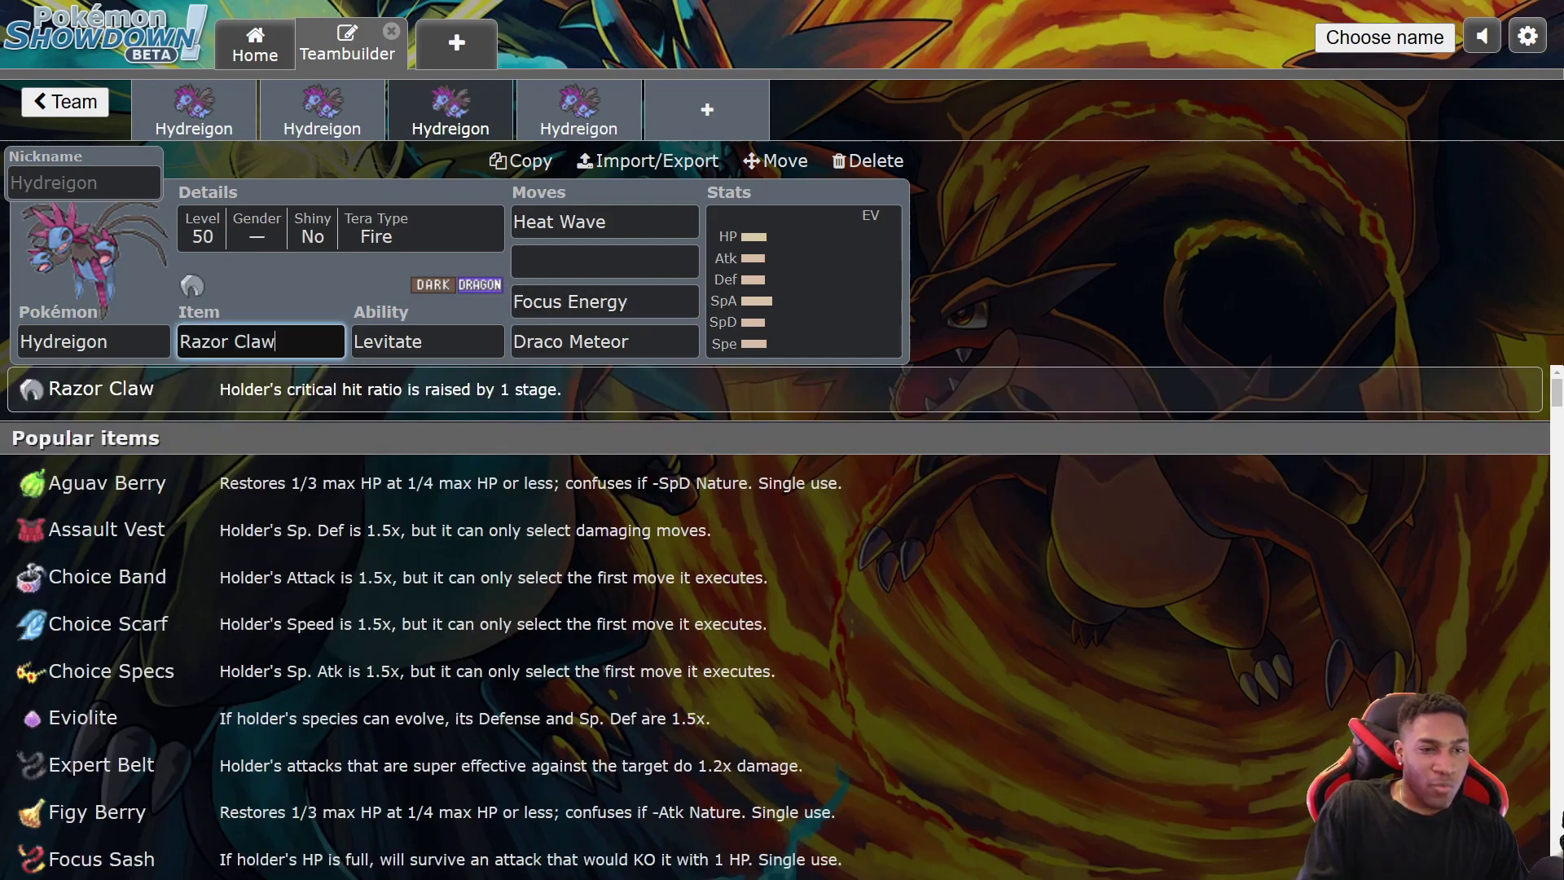
{"action": "left_click", "coordinate": [639, 303]}
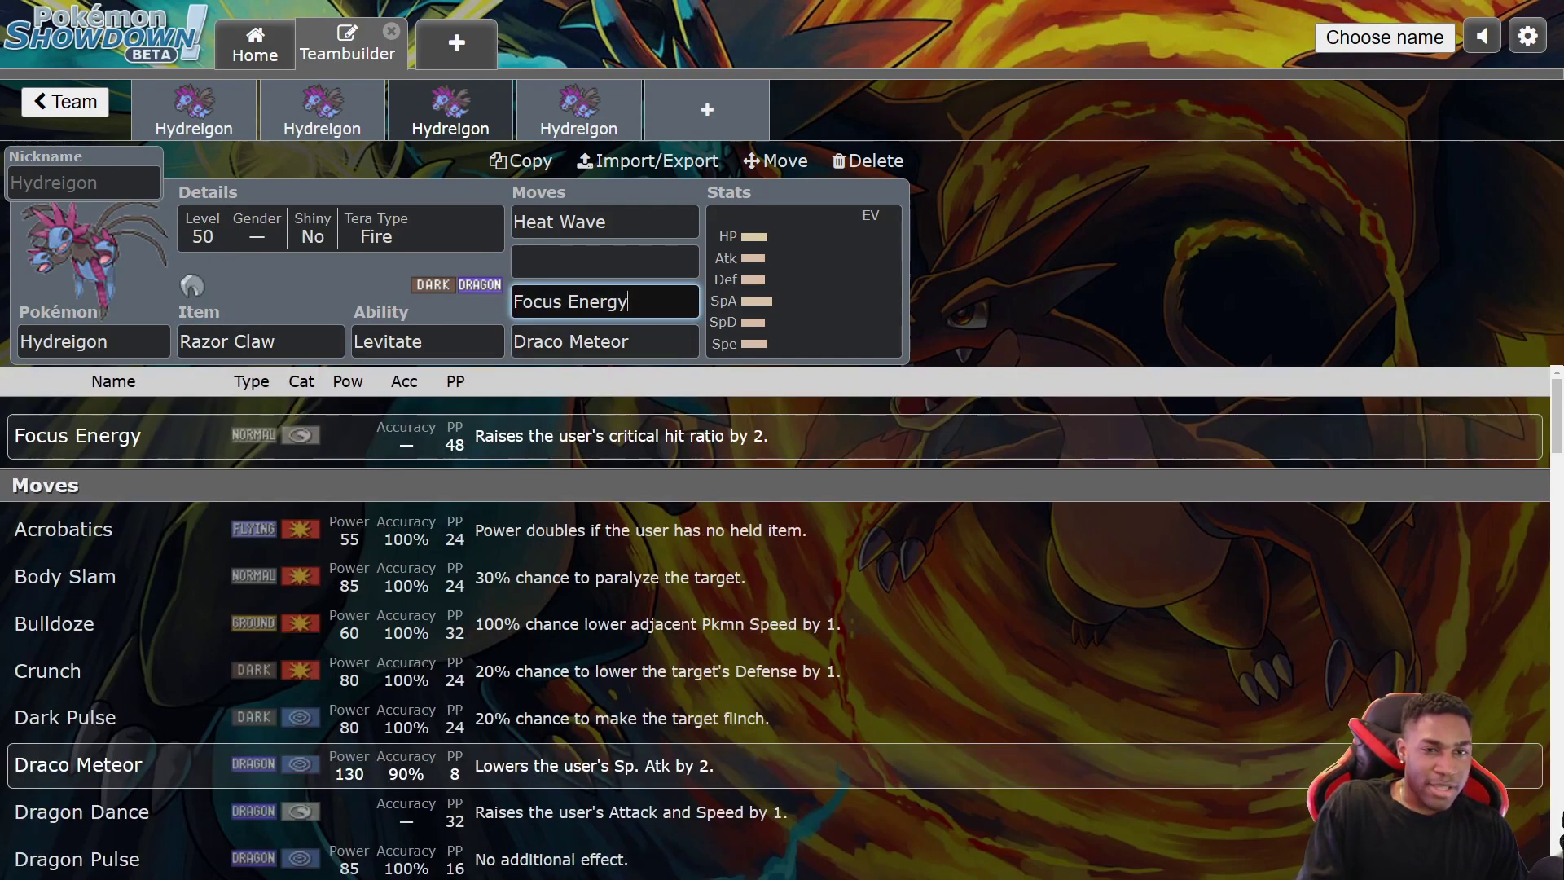
{"action": "left_click", "coordinate": [640, 342]}
{"action": "left_click", "coordinate": [635, 223]}
{"action": "left_click", "coordinate": [640, 341]}
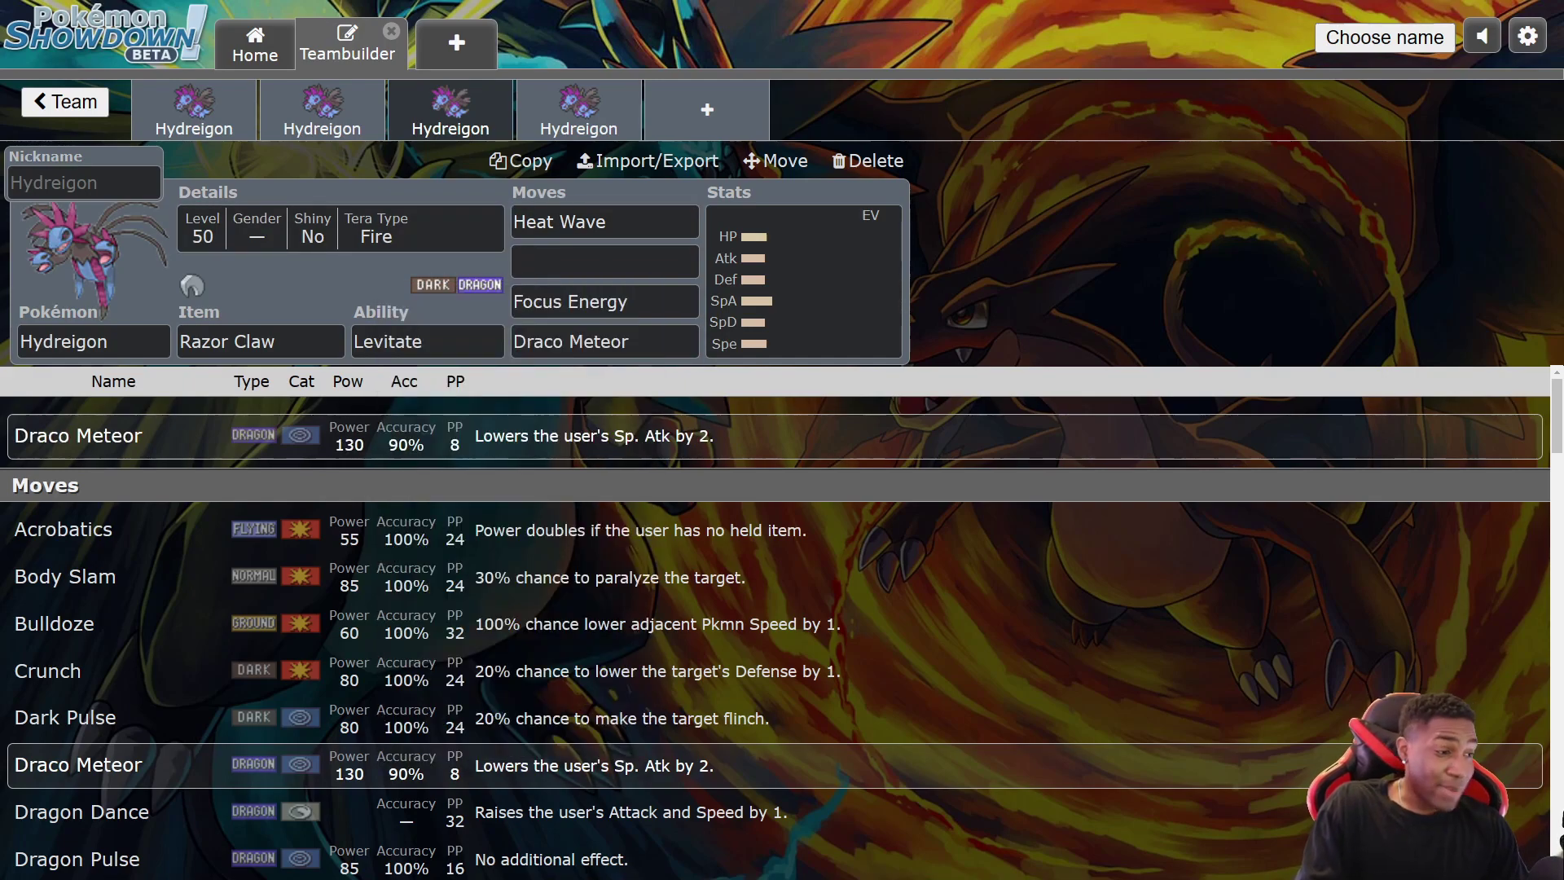
Look through the first three Hydreigon sets and examine the fourth set's Haban Berry item description
{"action": "left_click", "coordinate": [322, 110]}
{"action": "left_click", "coordinate": [194, 110]}
{"action": "left_click", "coordinate": [322, 110]}
{"action": "left_click", "coordinate": [451, 110]}
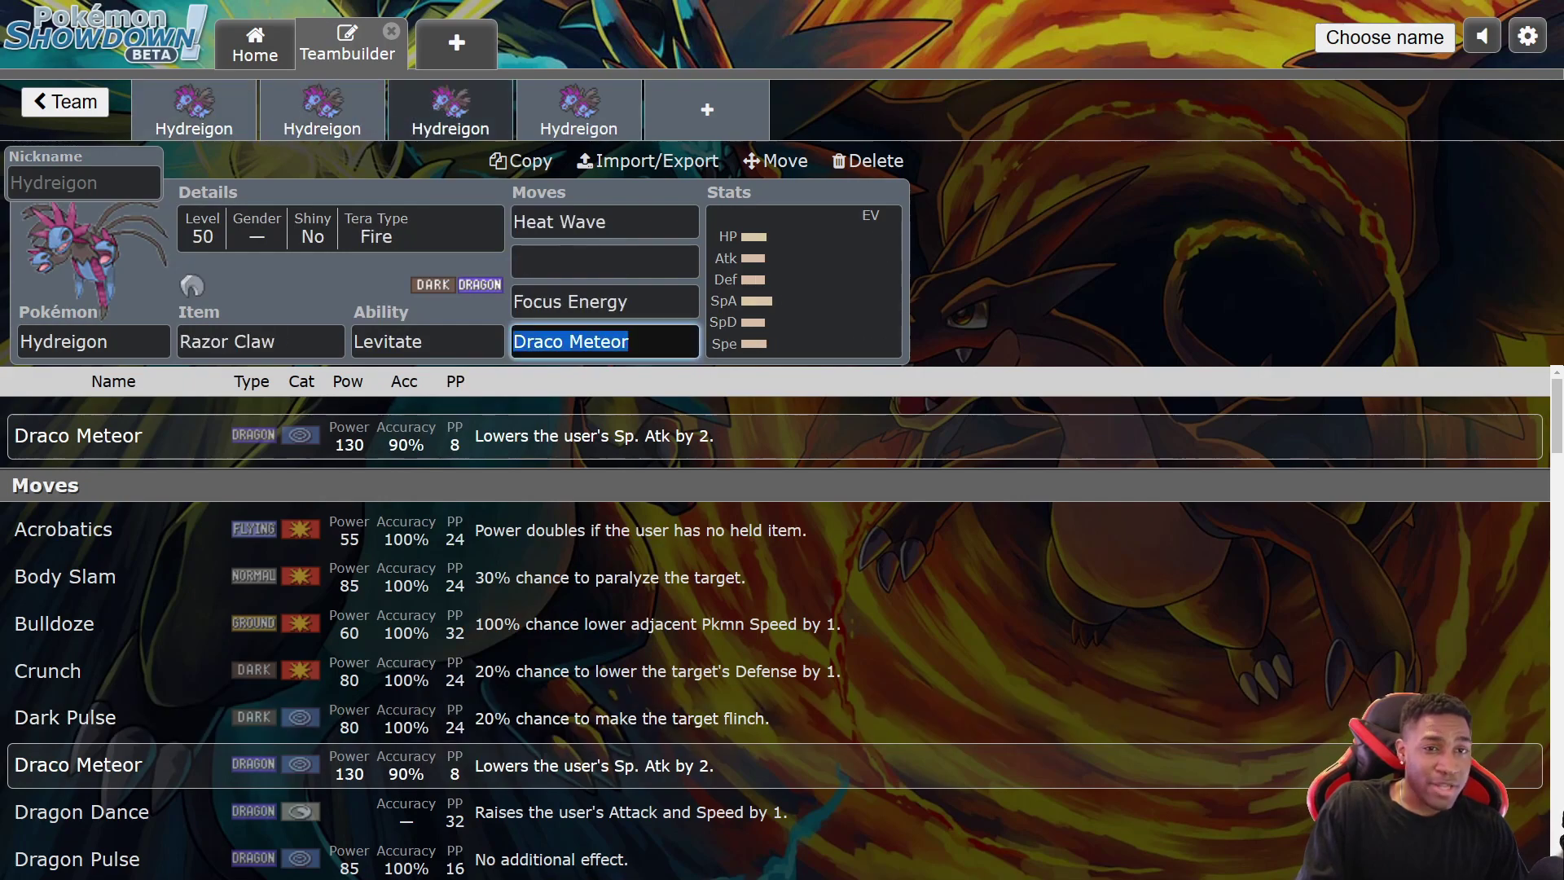
{"action": "left_click", "coordinate": [579, 110]}
{"action": "right_click", "coordinate": [346, 290]}
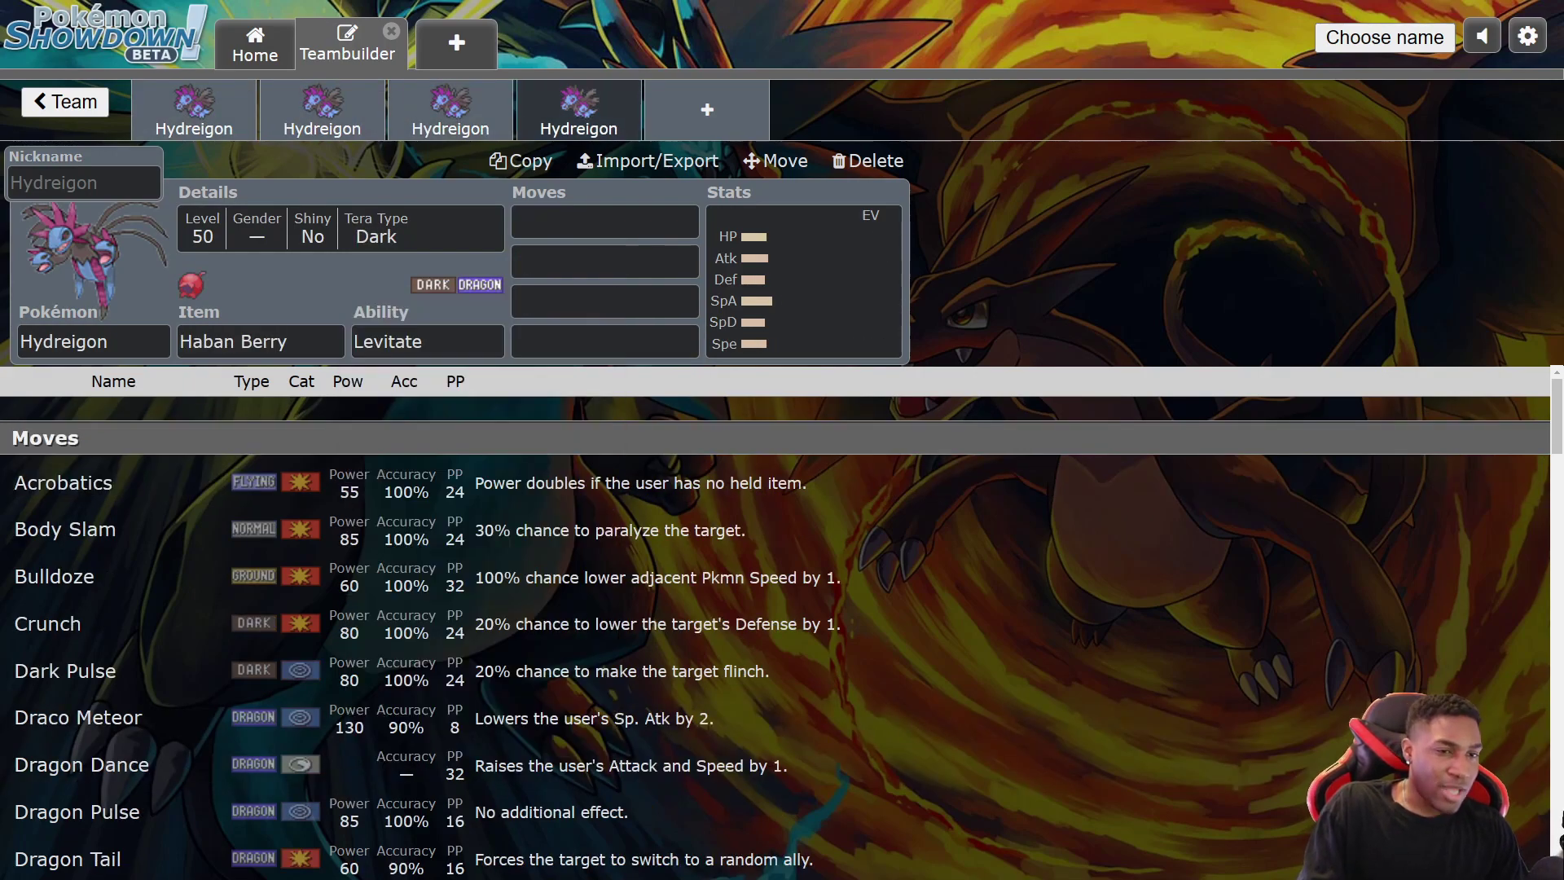
{"action": "left_click", "coordinate": [252, 343]}
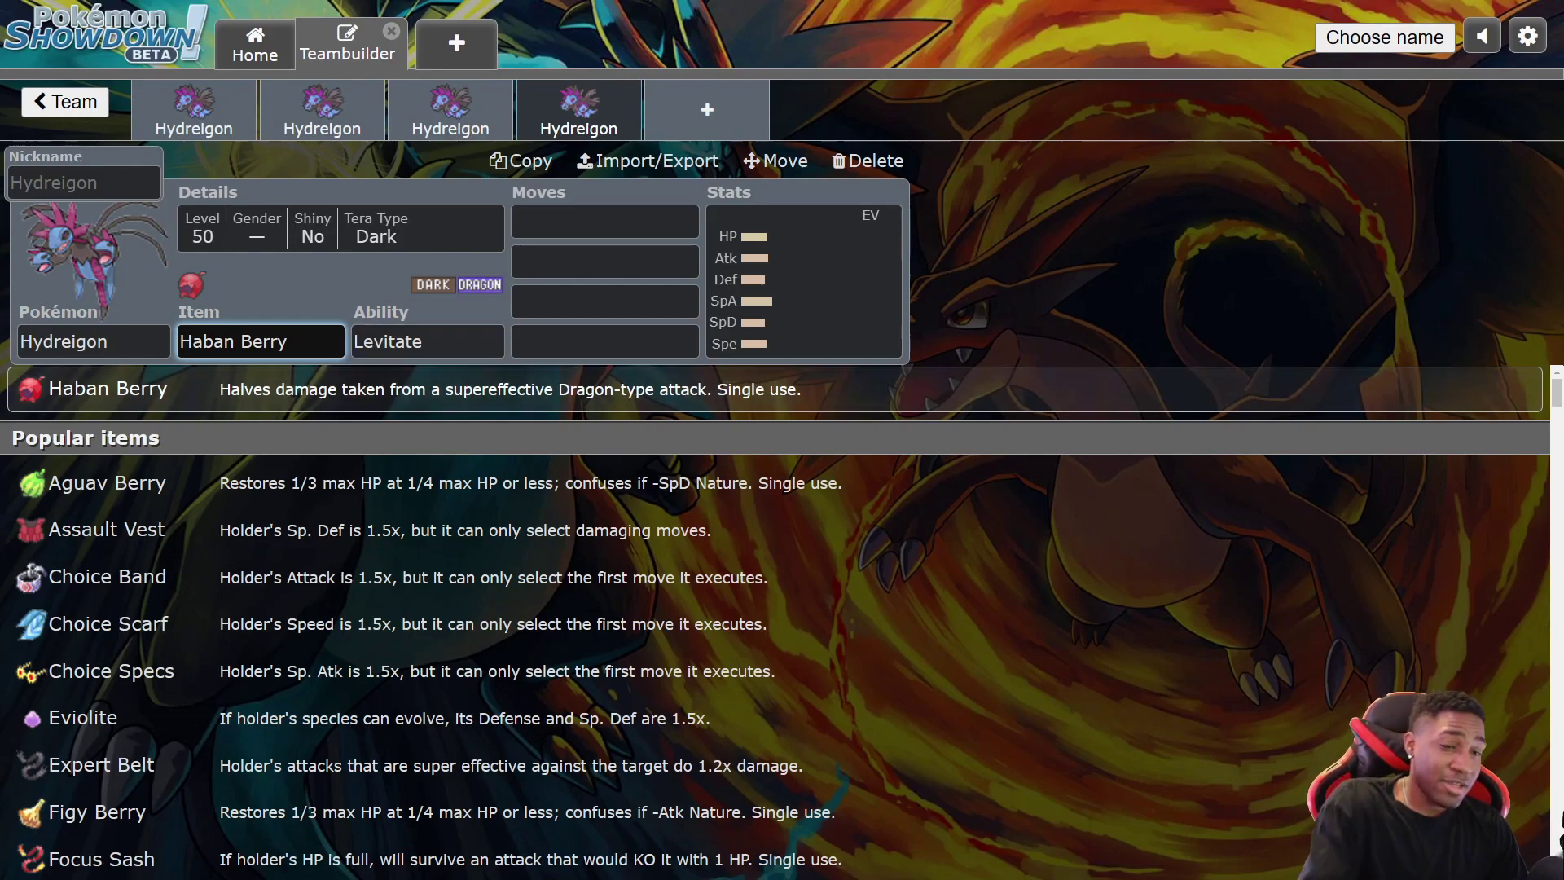
{"action": "right_click", "coordinate": [329, 296]}
{"action": "key", "text": "Escape"}
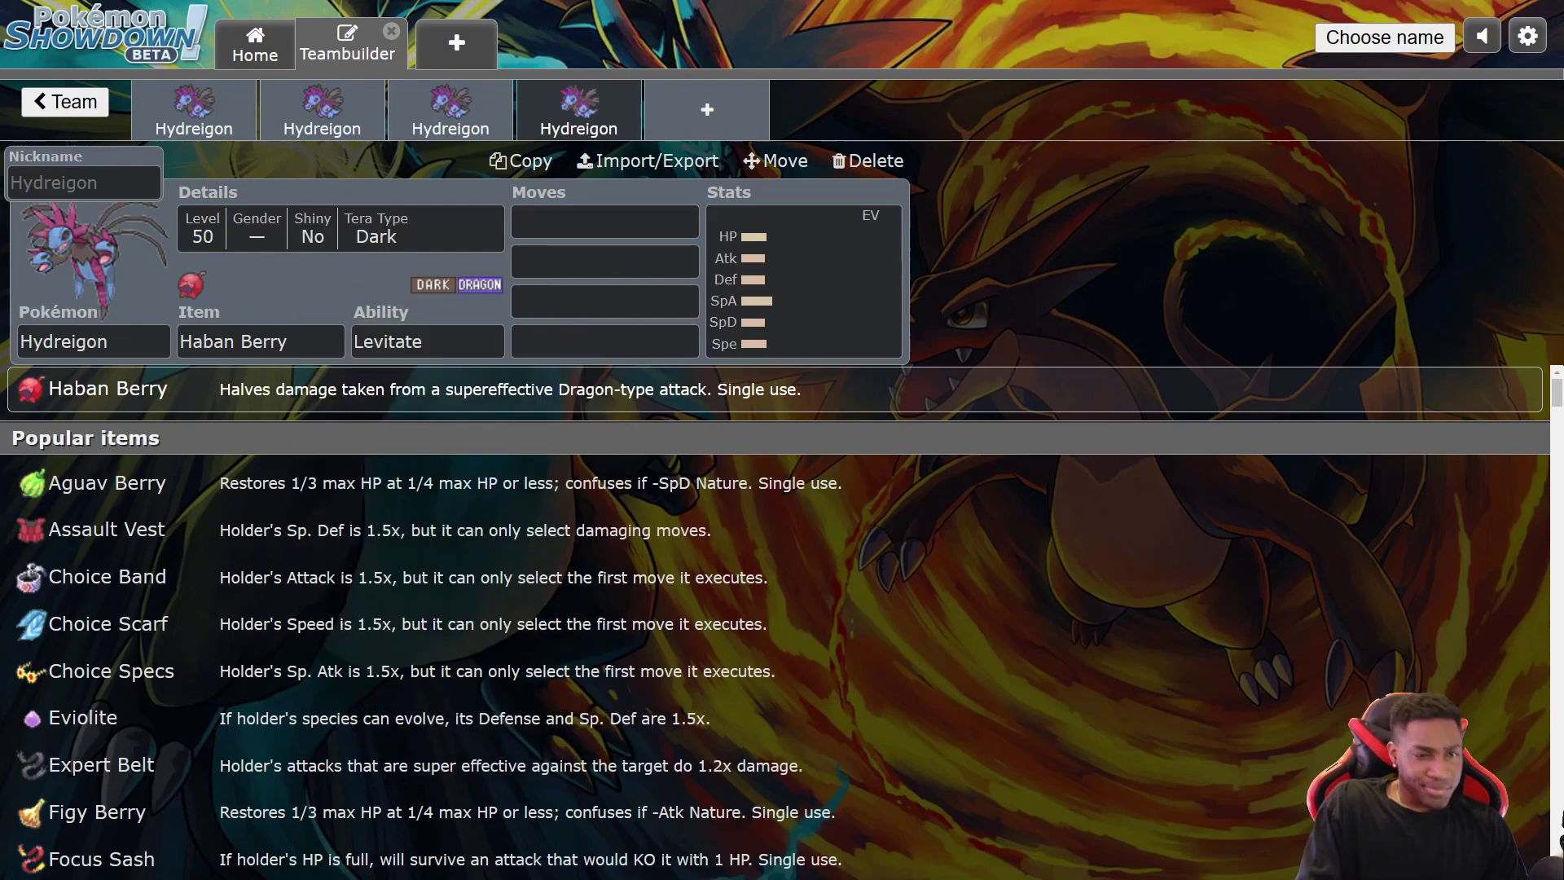
Compare the held items across all four Hydreigon sets, then view the details of the first set holding Life Orb
{"action": "left_click", "coordinate": [322, 111]}
{"action": "left_click", "coordinate": [196, 111]}
{"action": "left_click", "coordinate": [321, 111]}
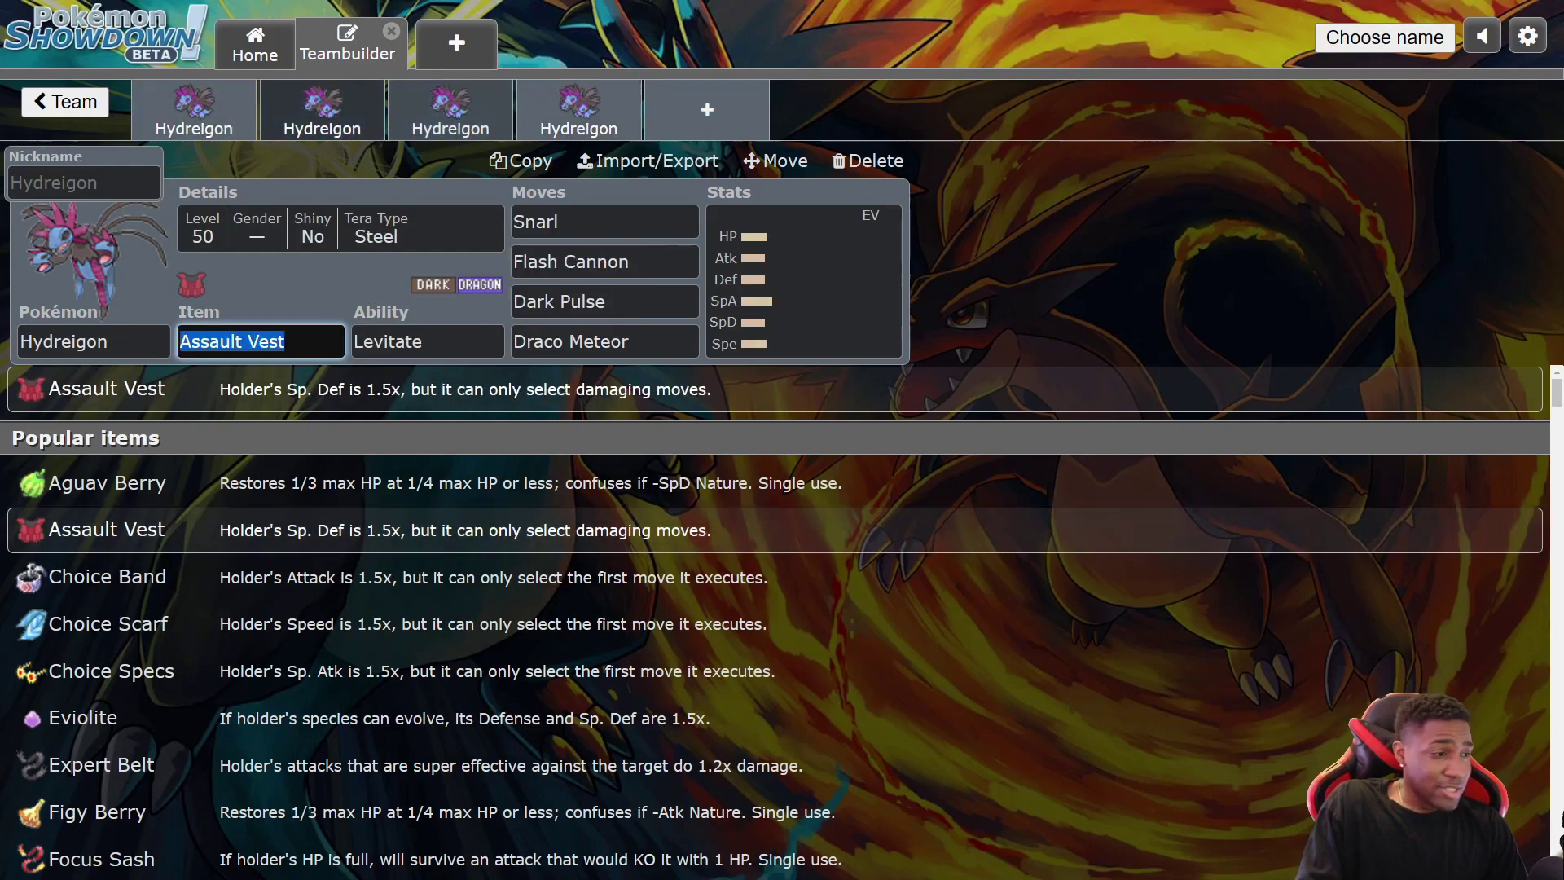
{"action": "left_click", "coordinate": [451, 110]}
{"action": "left_click", "coordinate": [578, 110]}
{"action": "left_click", "coordinate": [451, 110]}
{"action": "left_click", "coordinate": [323, 110]}
{"action": "left_click", "coordinate": [195, 110]}
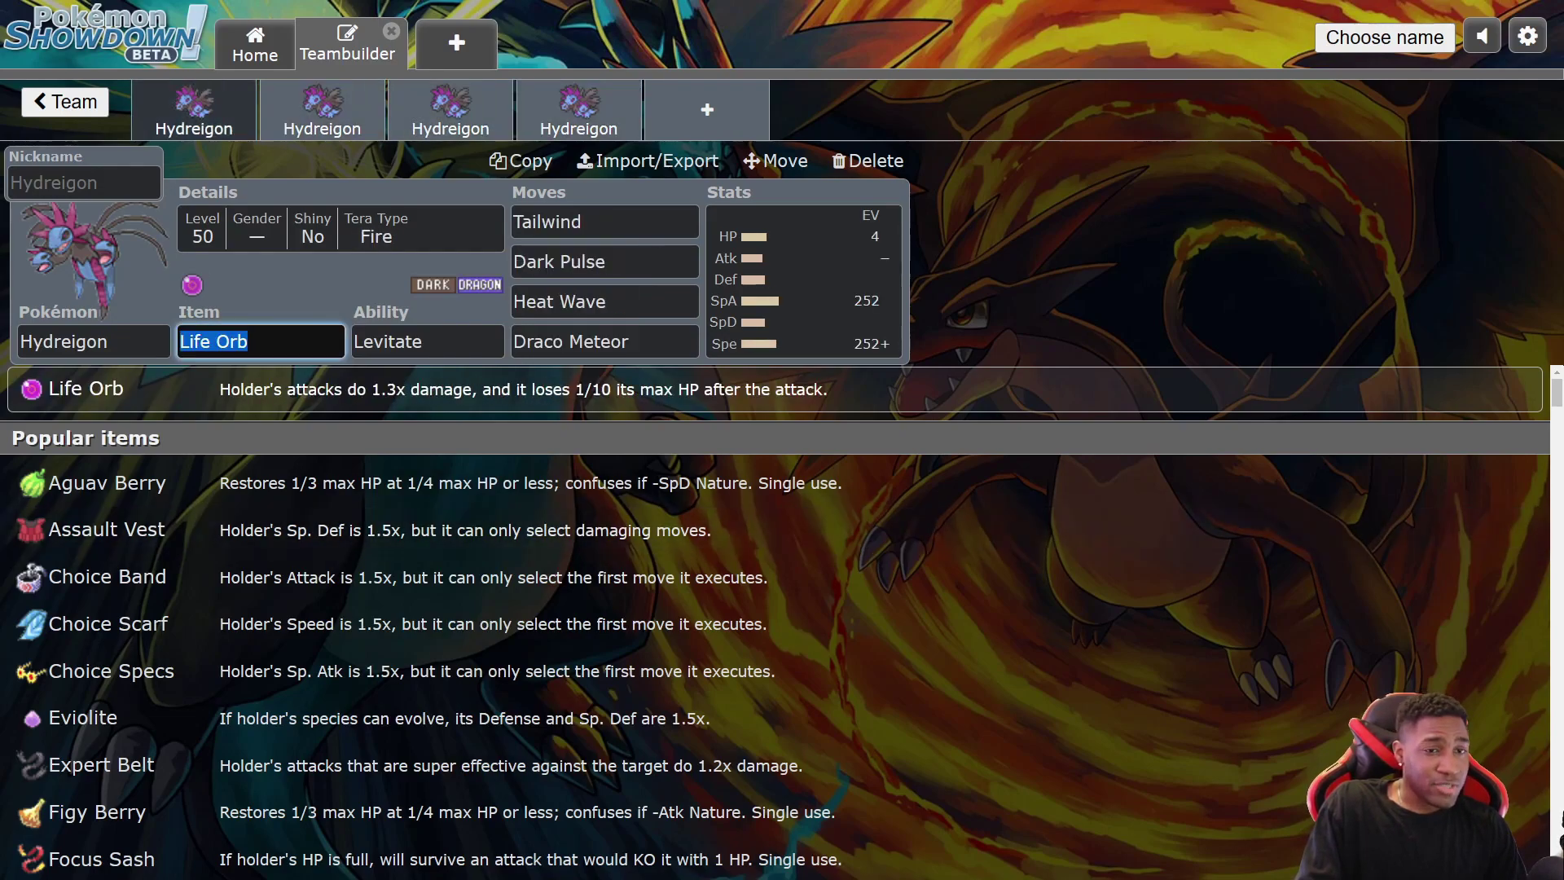
{"action": "left_click", "coordinate": [375, 229]}
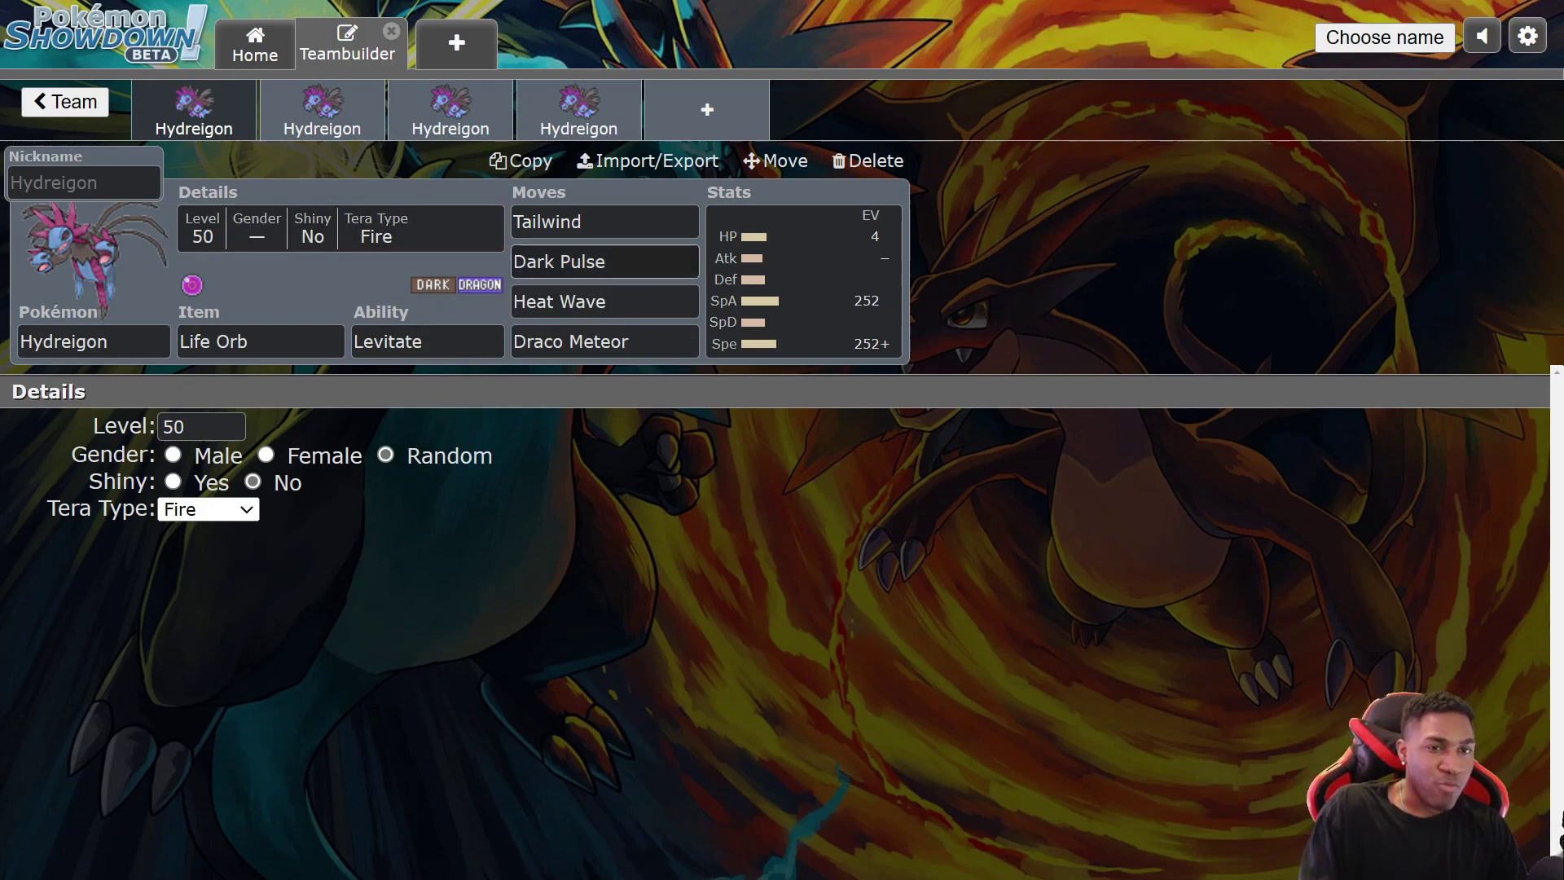
Review the first Hydreigon's Tailwind slot and compare the moves of the other sets, finishing on the fourth Hydreigon
{"action": "left_click_drag", "start_coordinate": [599, 222], "coordinate": [512, 222]}
{"action": "left_click", "coordinate": [322, 110]}
{"action": "left_click", "coordinate": [451, 110]}
{"action": "left_click", "coordinate": [323, 111]}
{"action": "left_click", "coordinate": [195, 110]}
{"action": "left_click", "coordinate": [323, 110]}
{"action": "left_click", "coordinate": [450, 111]}
{"action": "left_click", "coordinate": [322, 114]}
{"action": "left_click", "coordinate": [451, 114]}
{"action": "left_click", "coordinate": [578, 114]}
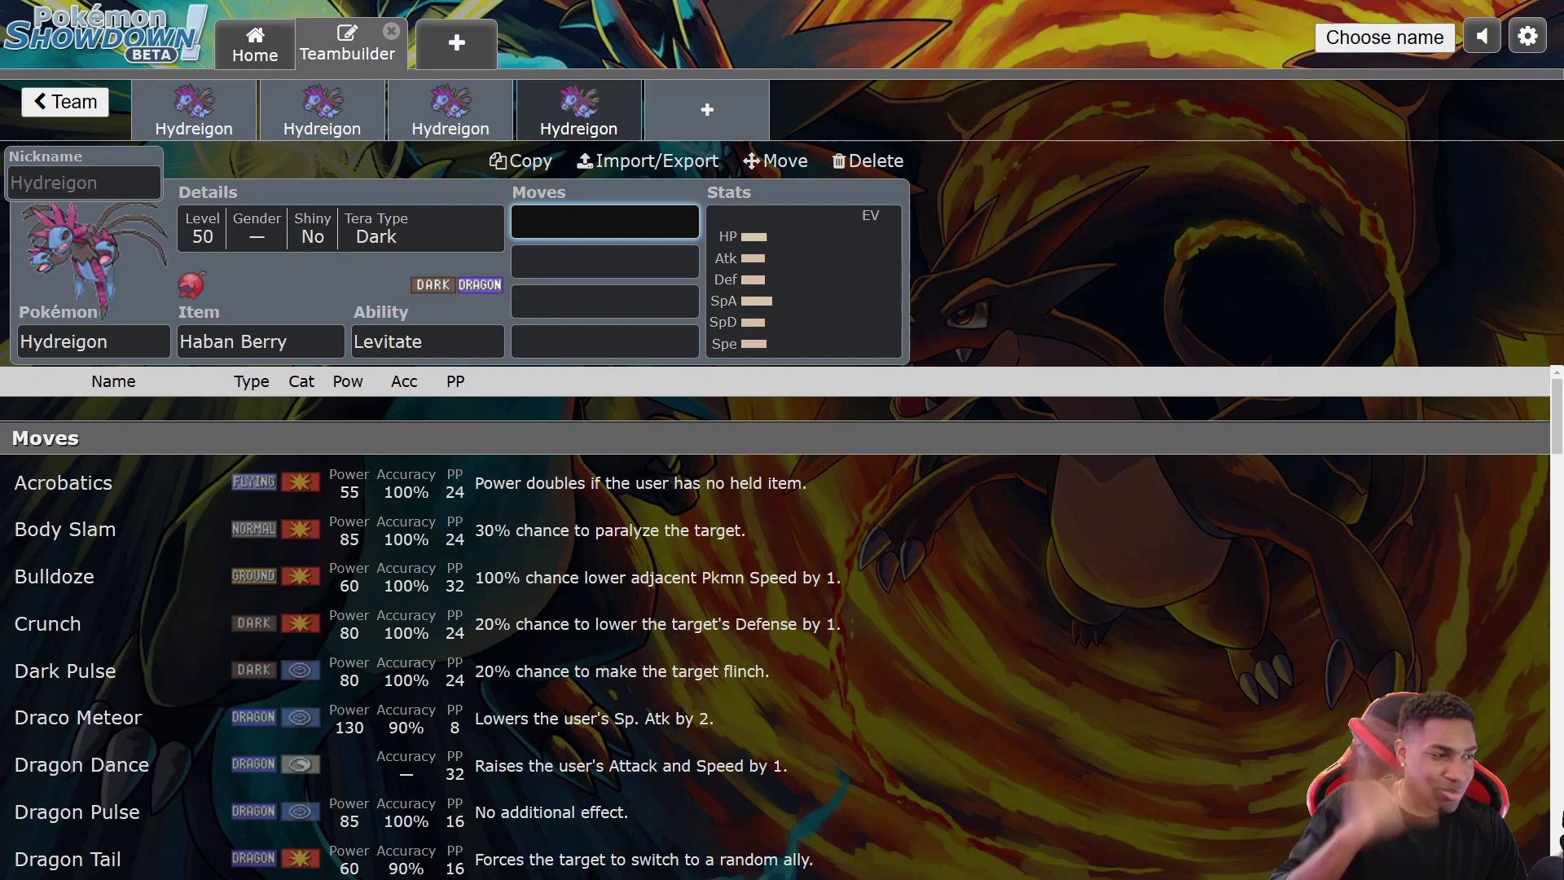
{"action": "right_click", "coordinate": [381, 282]}
{"action": "left_click", "coordinate": [380, 282]}
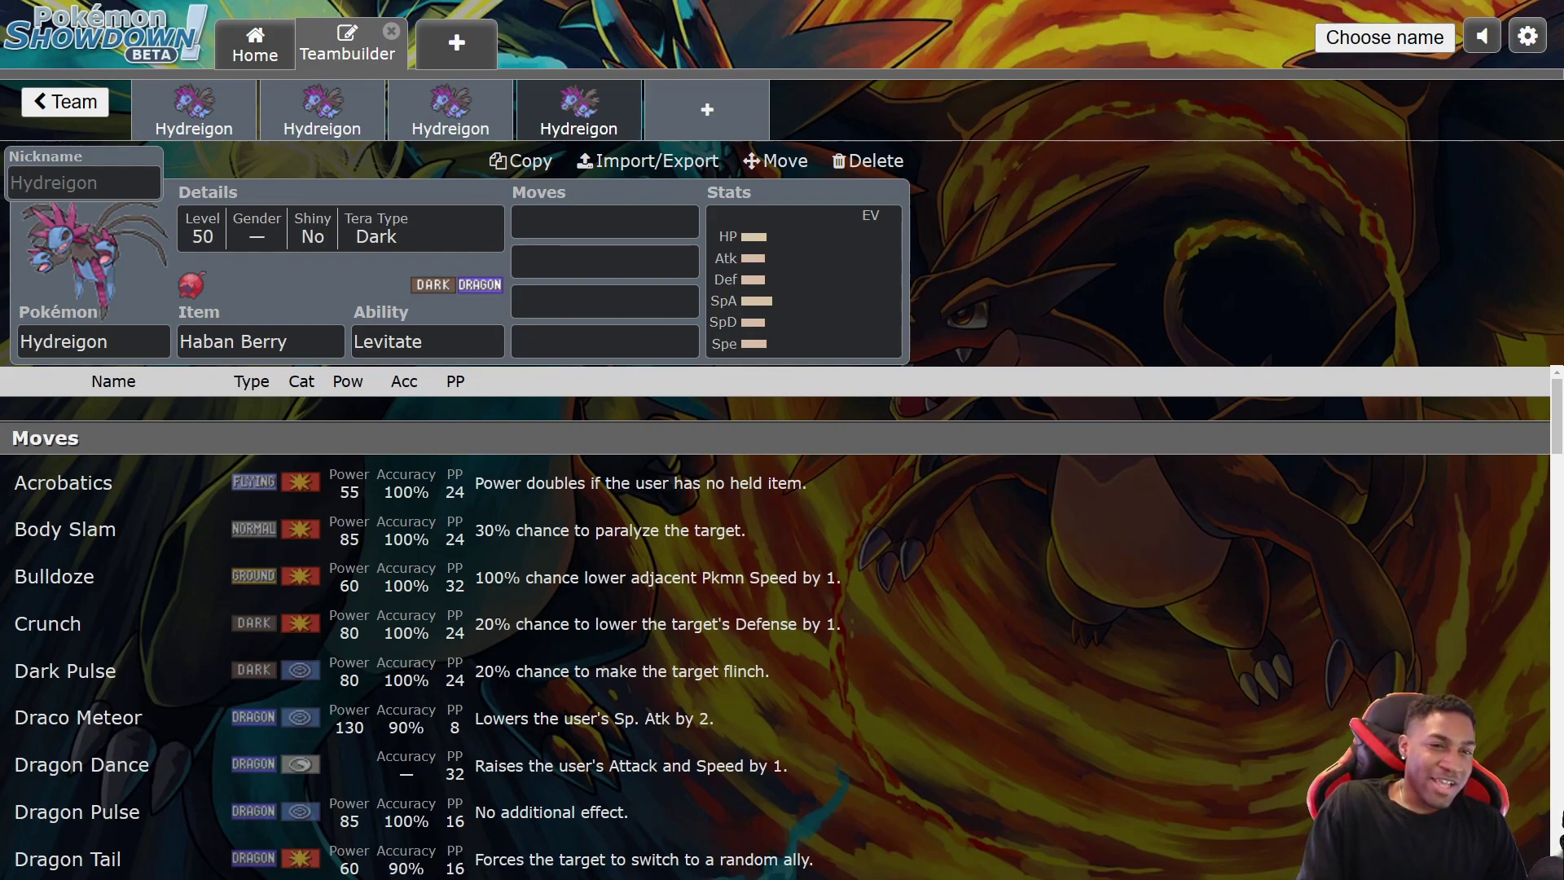
{"action": "right_click", "coordinate": [352, 290]}
{"action": "key", "text": "Escape"}
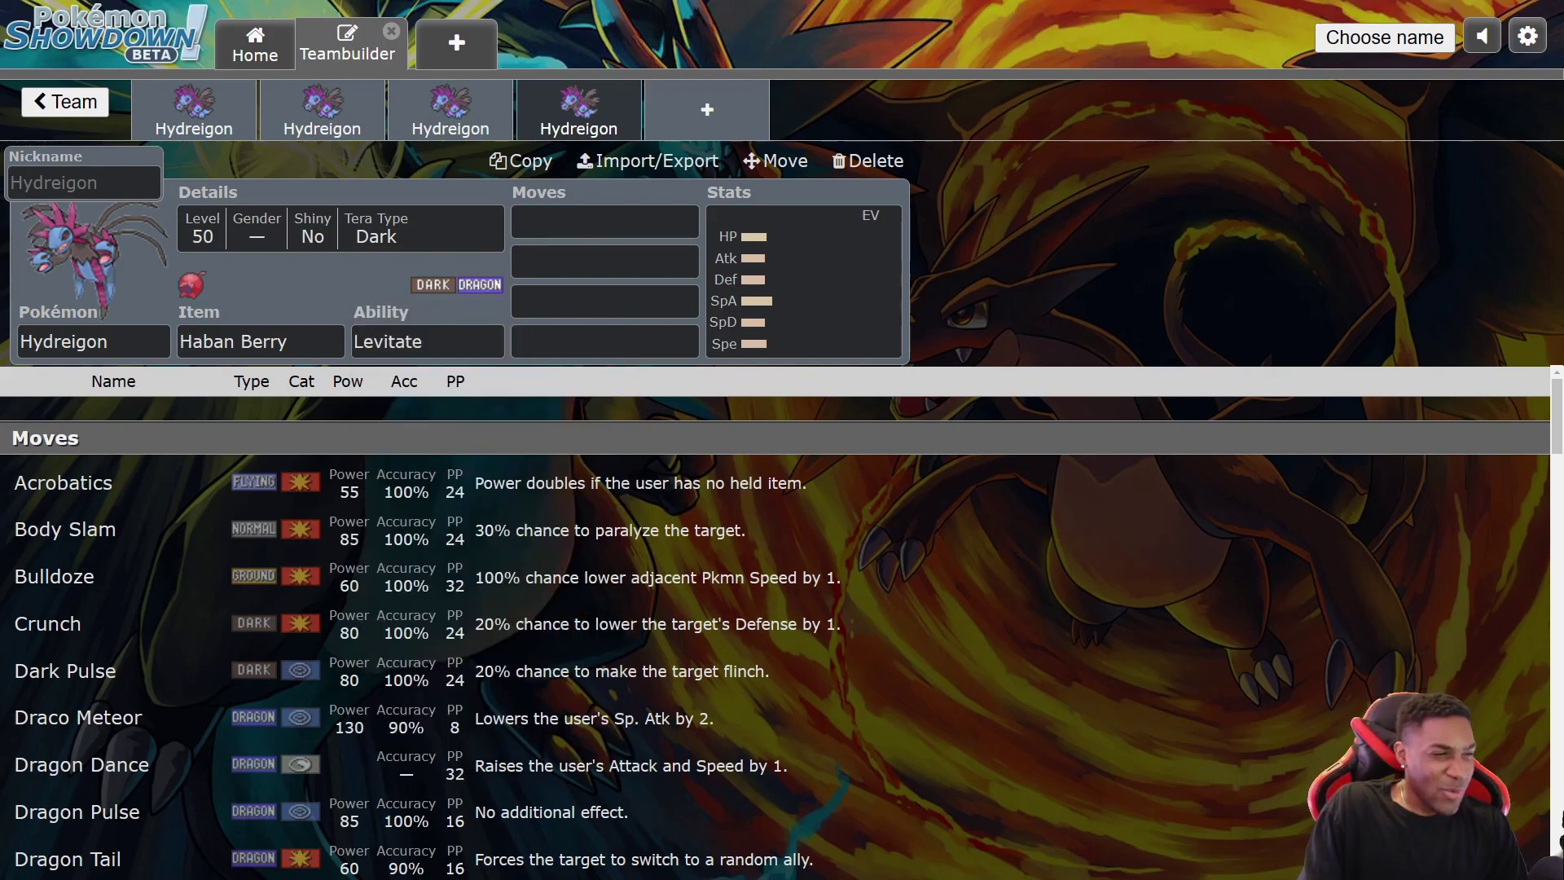
{"action": "right_click", "coordinate": [358, 292]}
{"action": "key", "text": "Escape"}
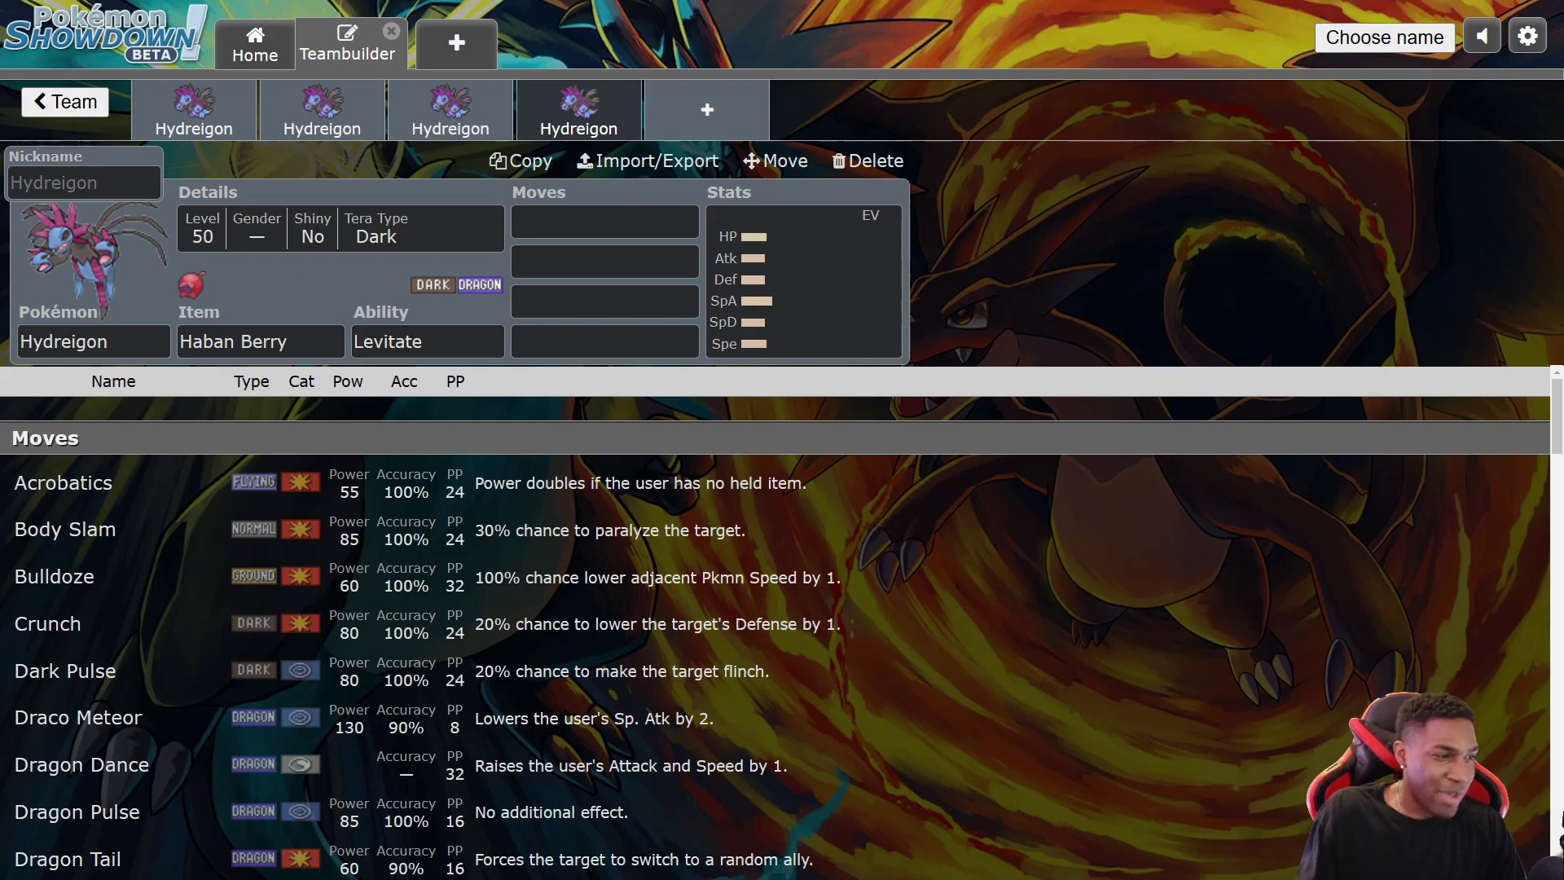
Return to the first Hydreigon's set, the one holding Life Orb, to view its moves
{"action": "left_click", "coordinate": [194, 111]}
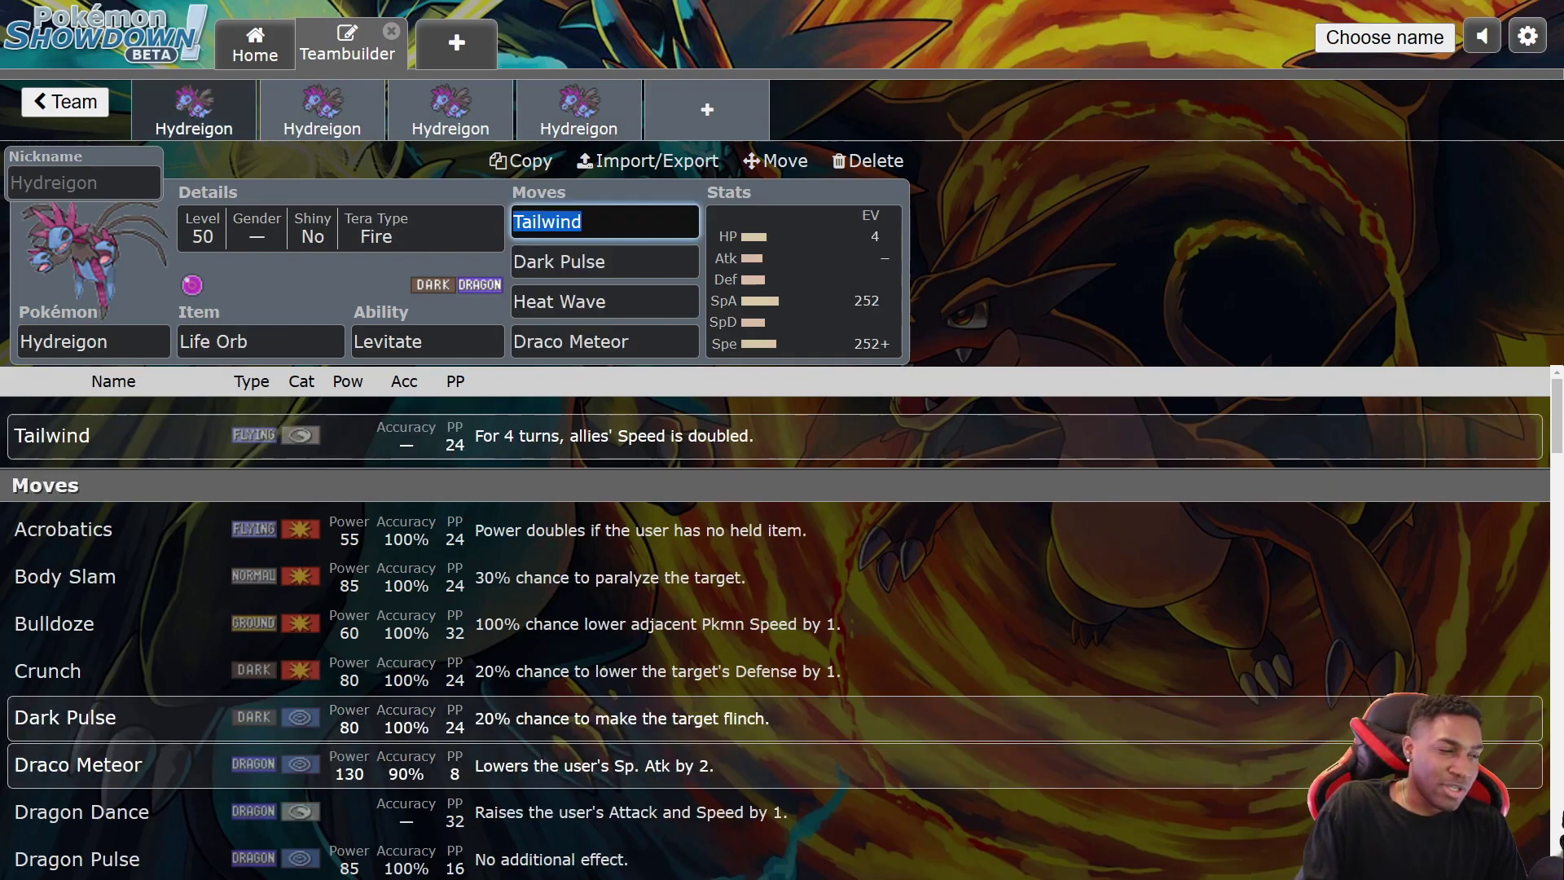
{"action": "right_click", "coordinate": [328, 267]}
{"action": "left_click", "coordinate": [327, 266]}
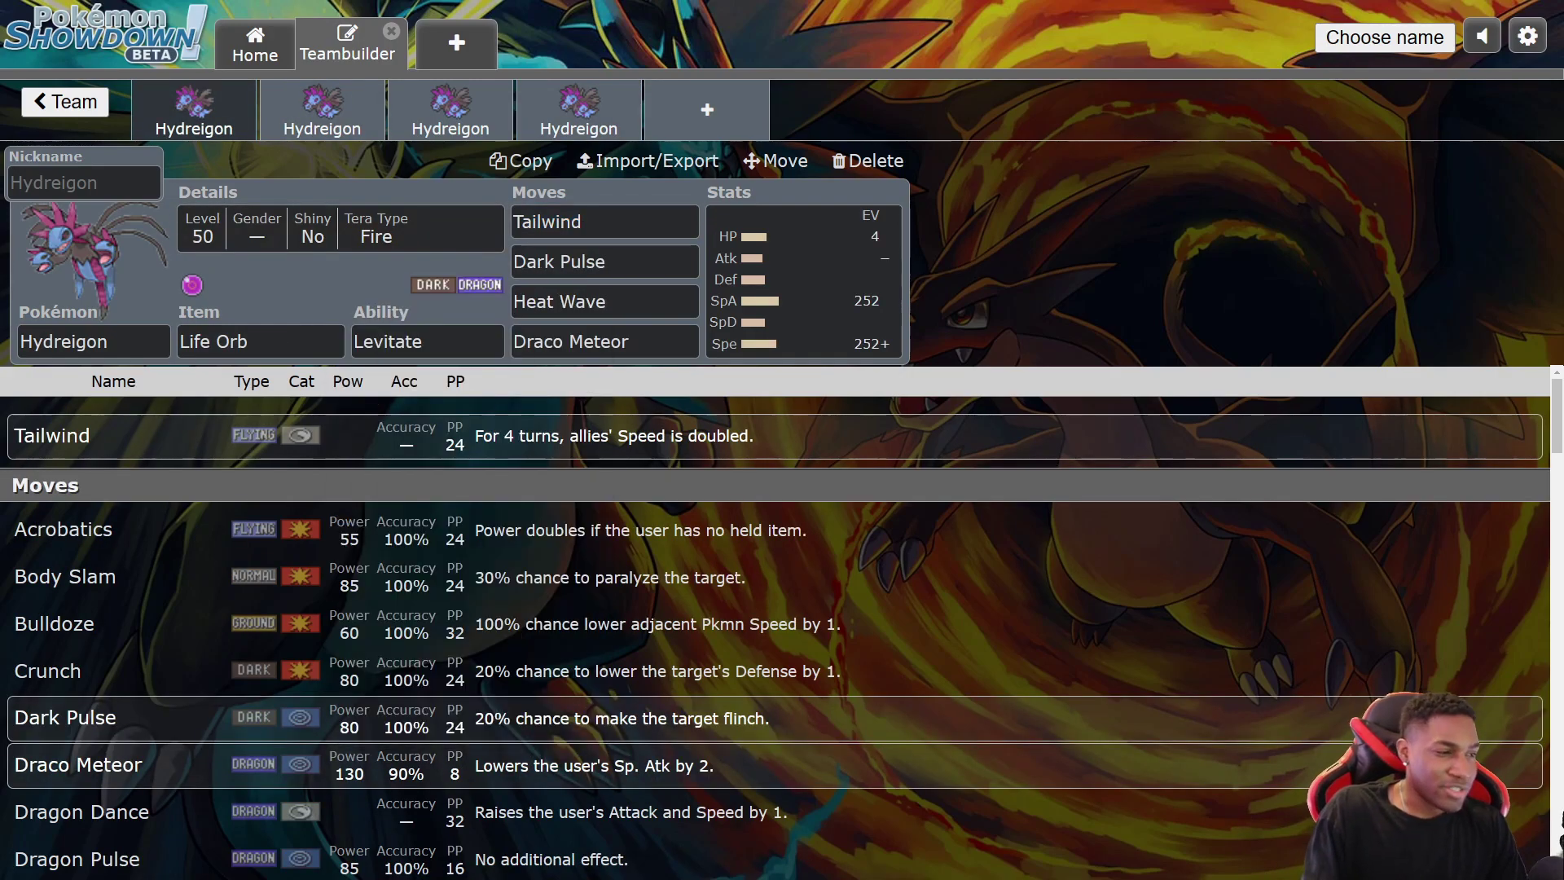